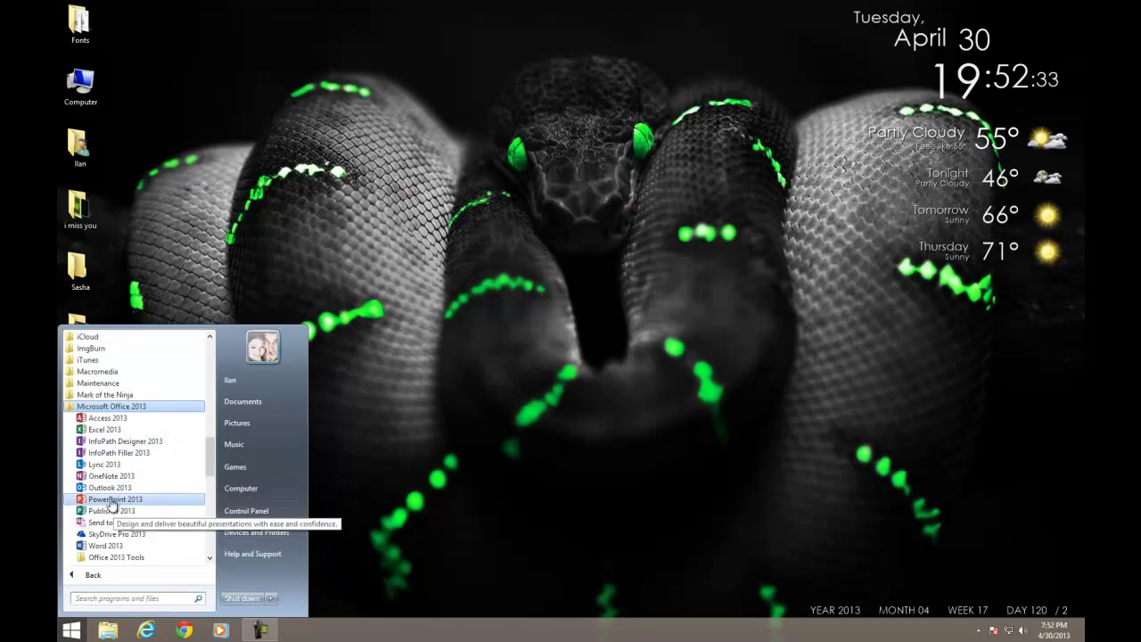
# Launch Excel 2013, open a blank workbook, and click around the empty cells back to A1
pyautogui.click(105, 430)
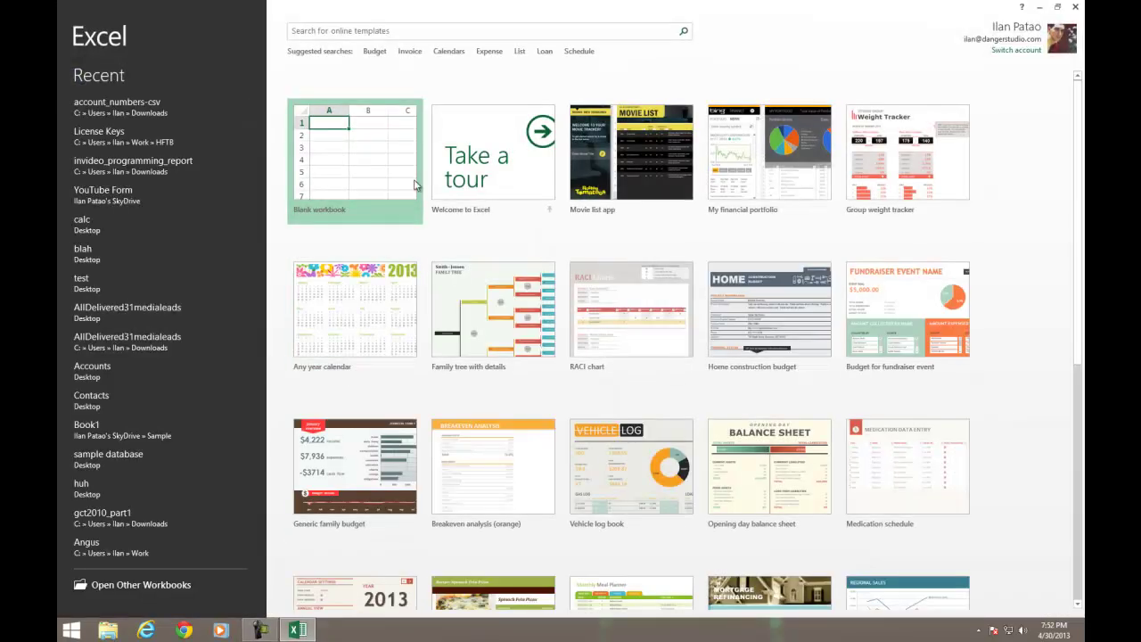
pyautogui.click(374, 161)
pyautogui.click(394, 177)
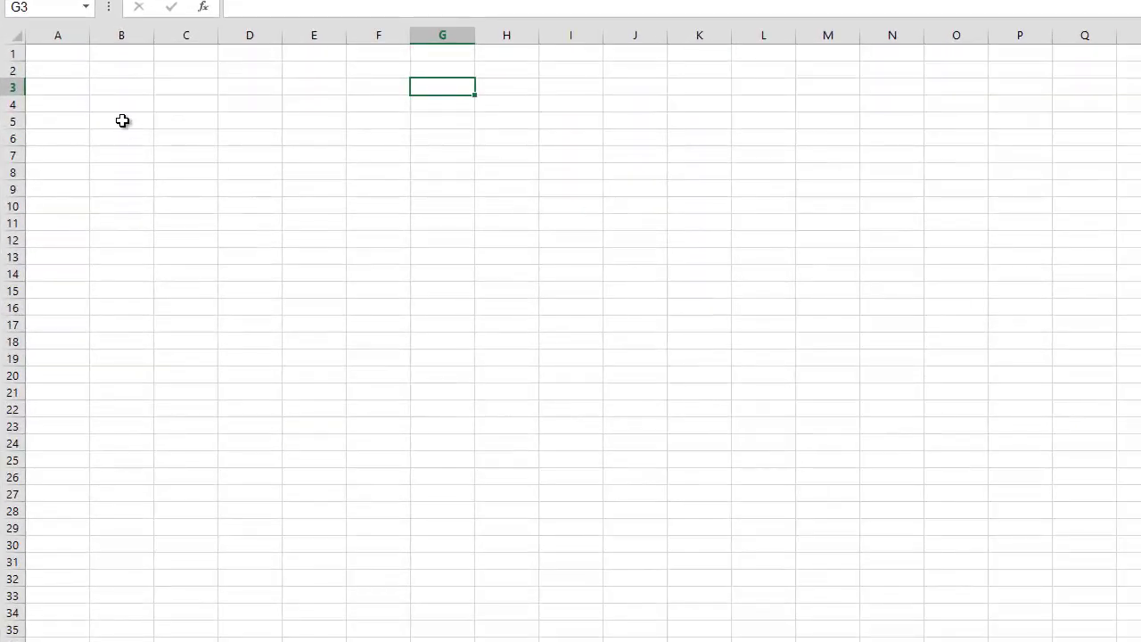
pyautogui.click(373, 305)
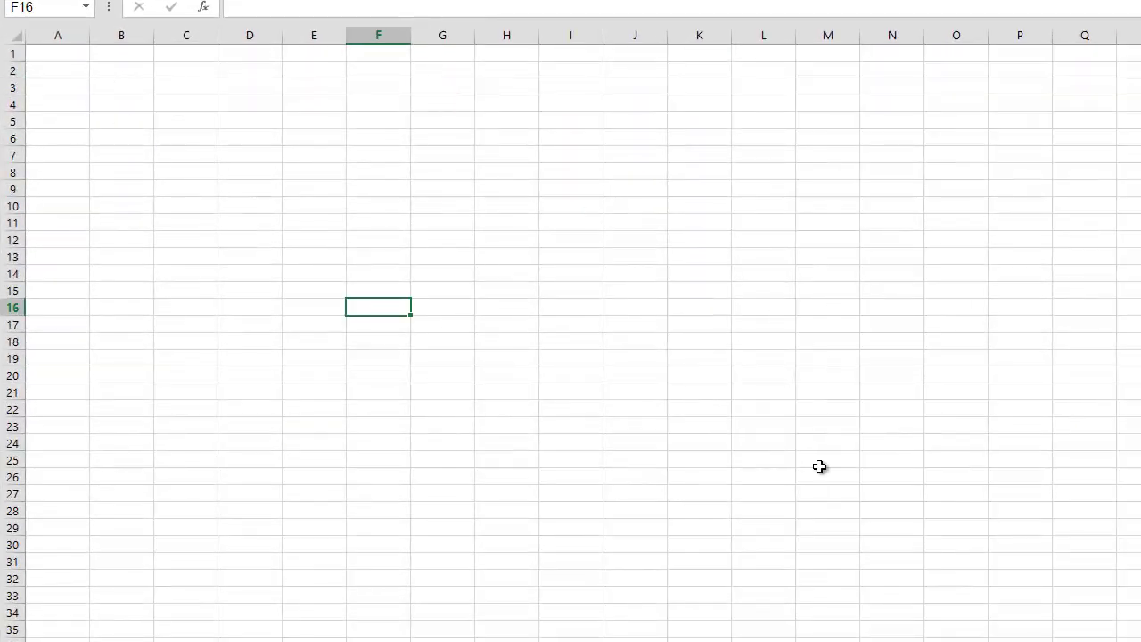
pyautogui.click(301, 224)
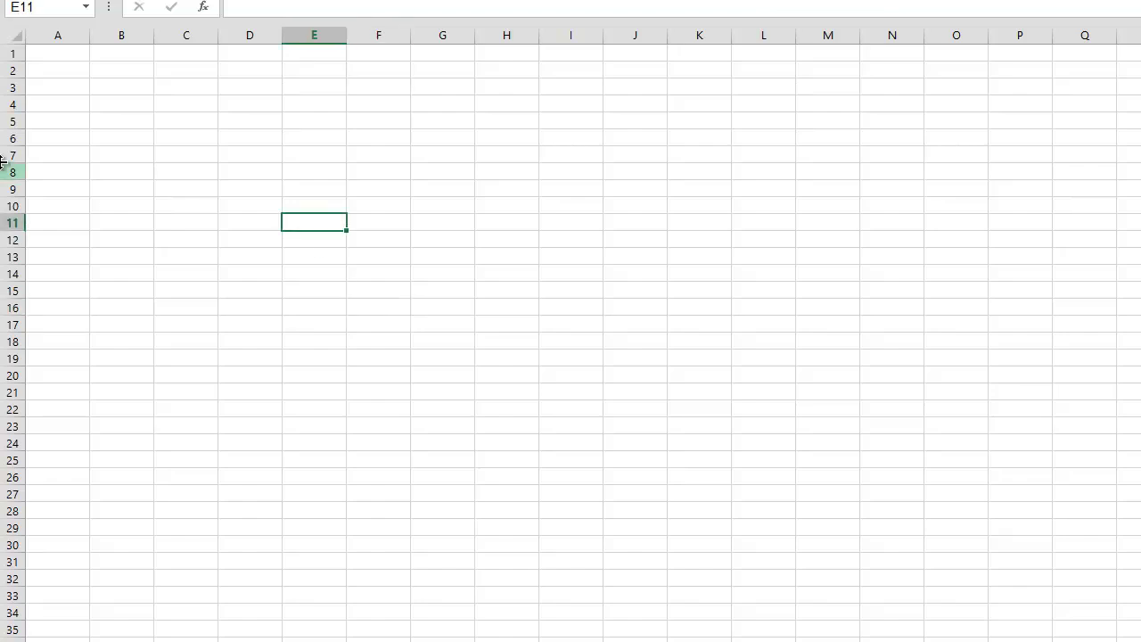
pyautogui.click(293, 159)
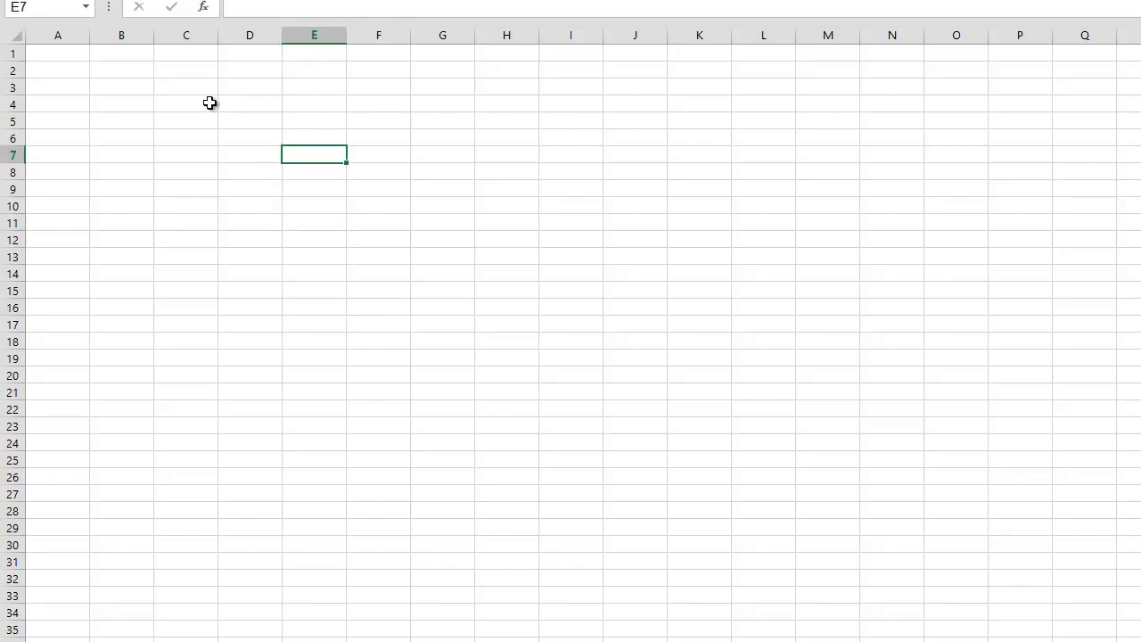
pyautogui.click(61, 68)
pyautogui.click(44, 53)
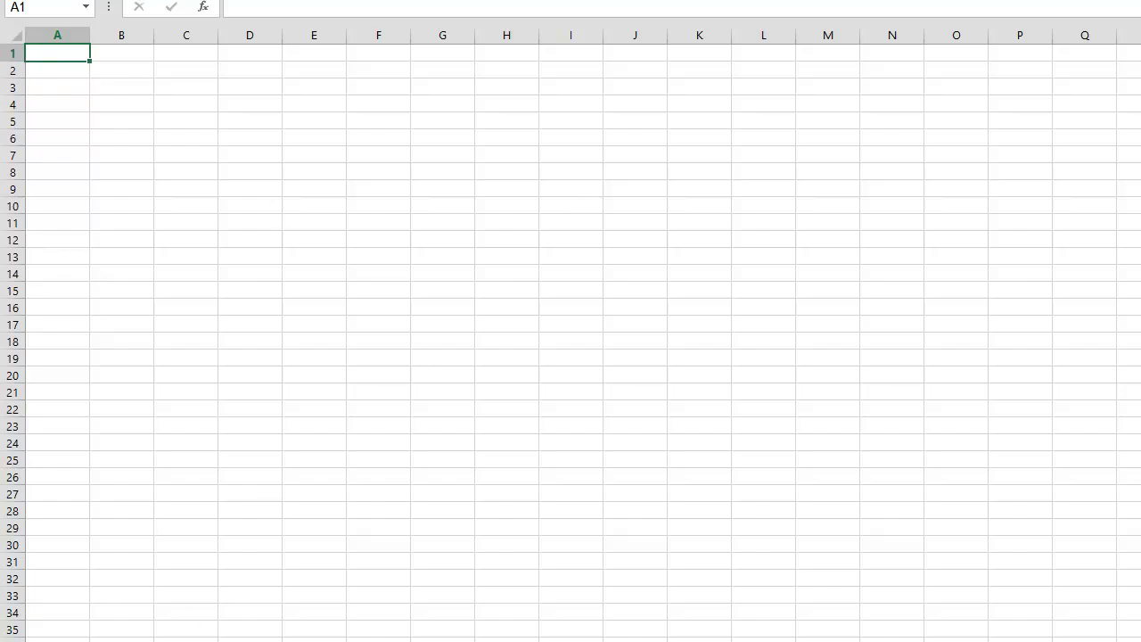
# Preview the print layout so the page-break line appears after column I, then select columns A–I
pyautogui.hotkey('ctrl', 'o')
pyautogui.click(34, 171)
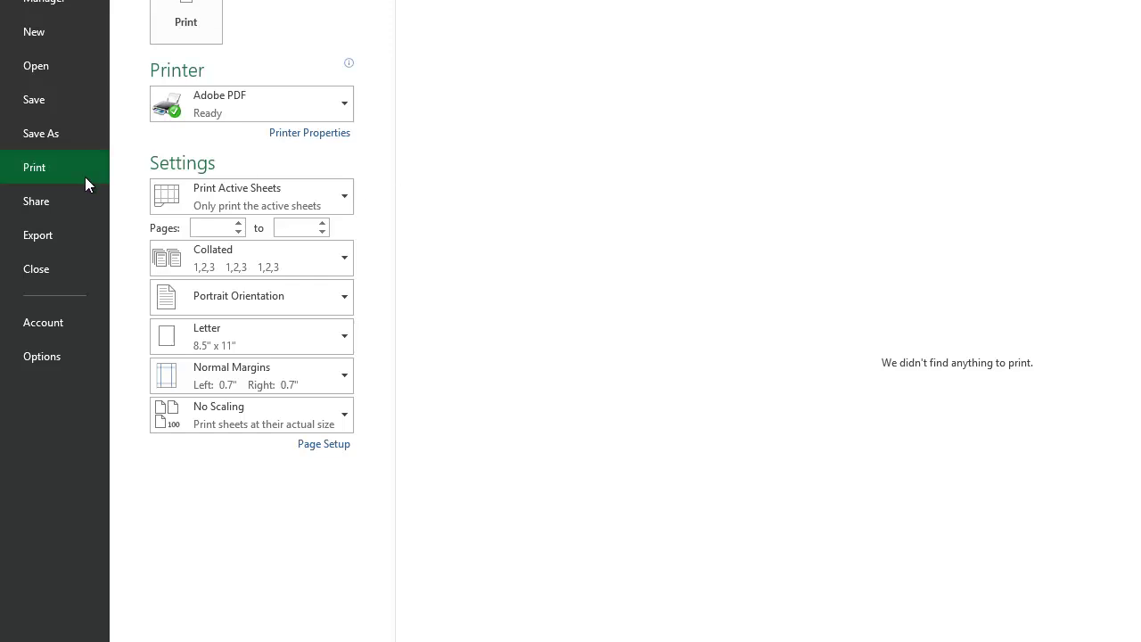
pyautogui.press('Escape')
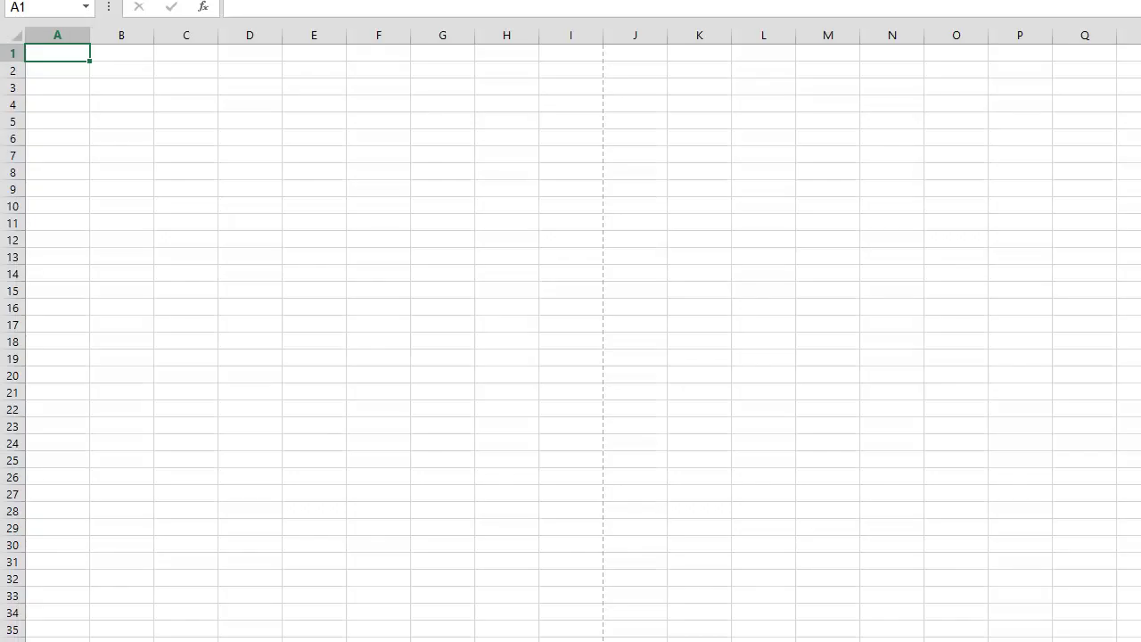
pyautogui.click(541, 30)
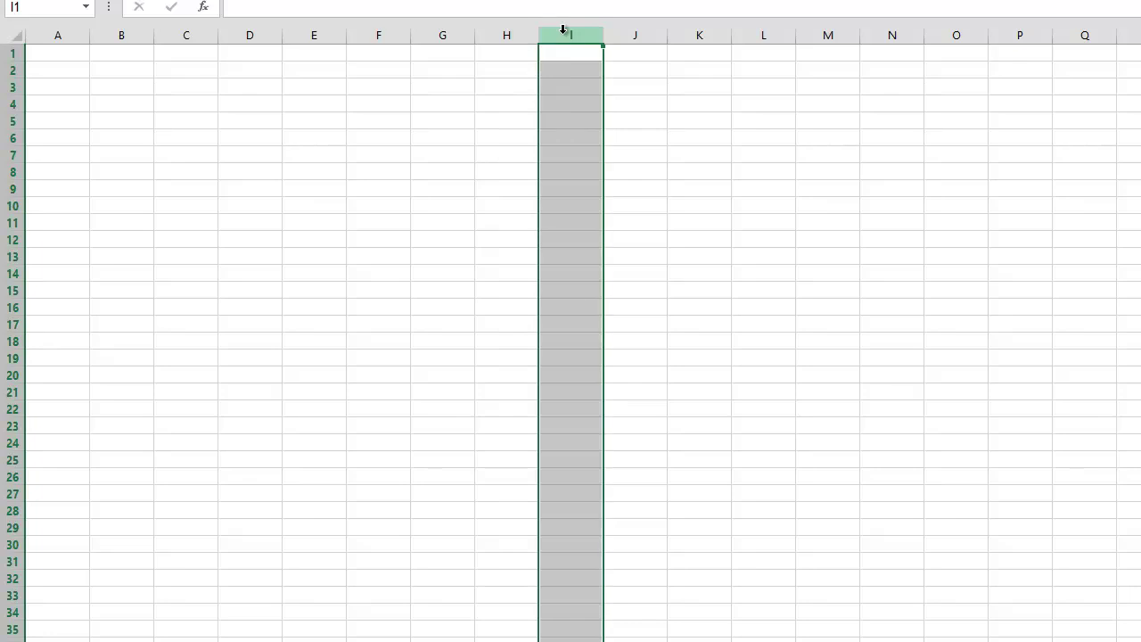
pyautogui.click(447, 126)
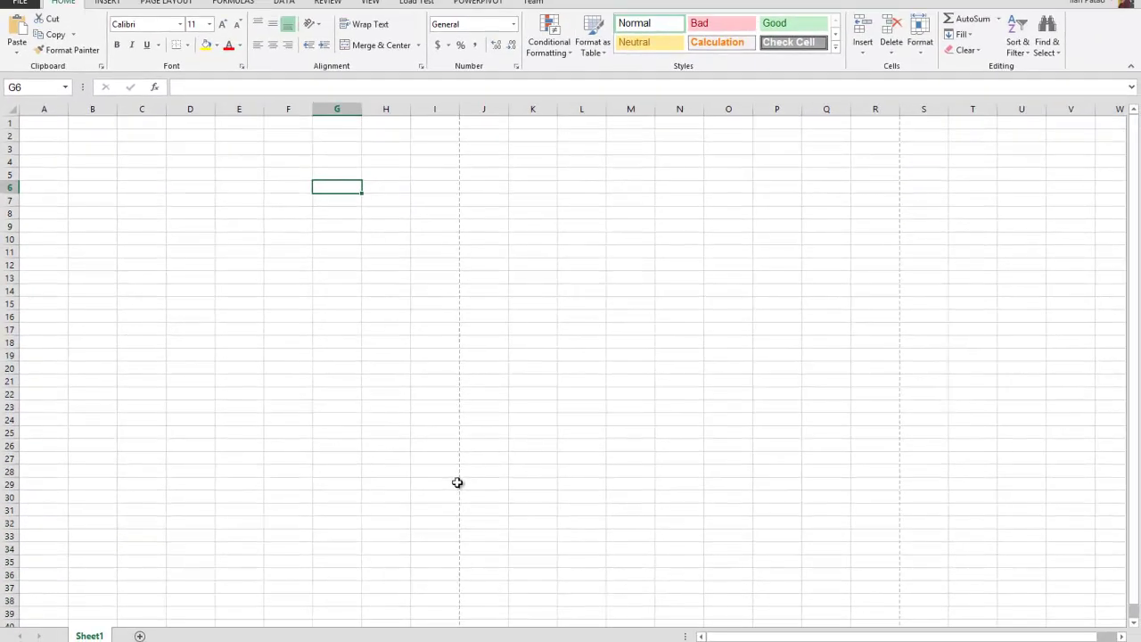
pyautogui.scroll(-5, 601, 527)
pyautogui.scroll(-2, 458, 482)
pyautogui.moveTo(457, 482); pyautogui.dragTo(38, 112)
pyautogui.click(441, 329)
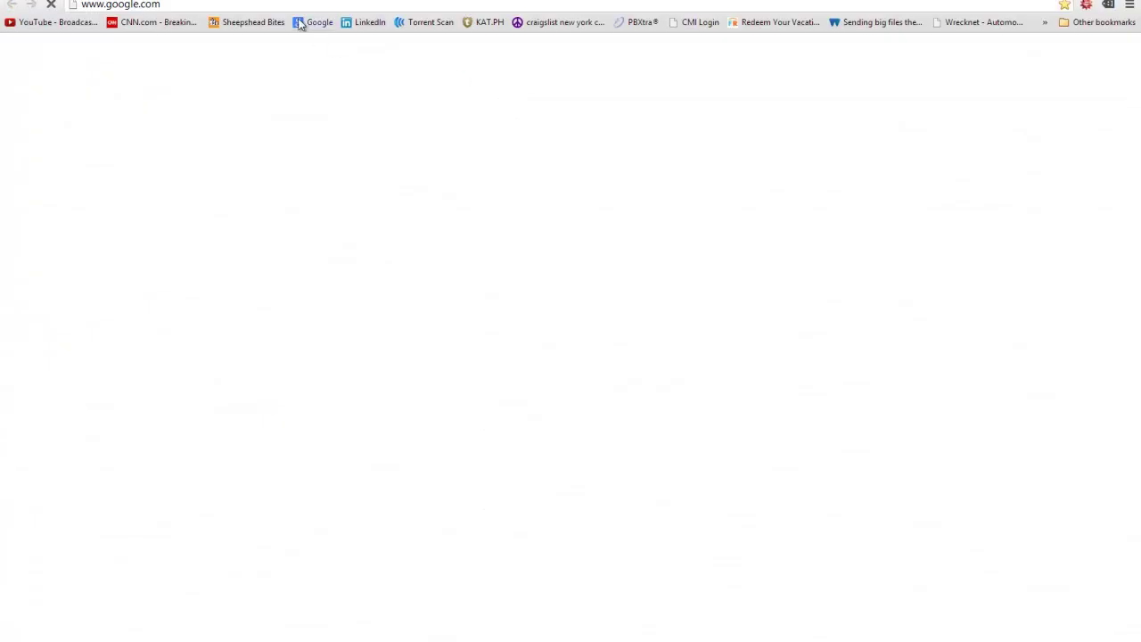
# Search Google for 'logo' and switch to the image results
pyautogui.click(247, 3)
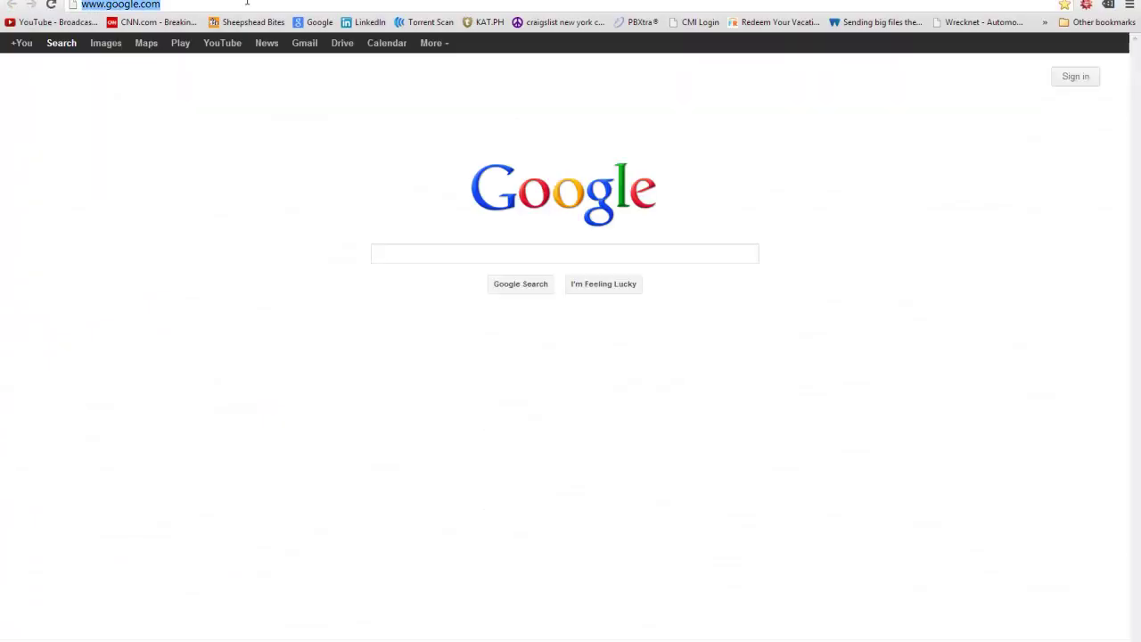
pyautogui.click(514, 255)
pyautogui.write('logo')
pyautogui.press('Return')
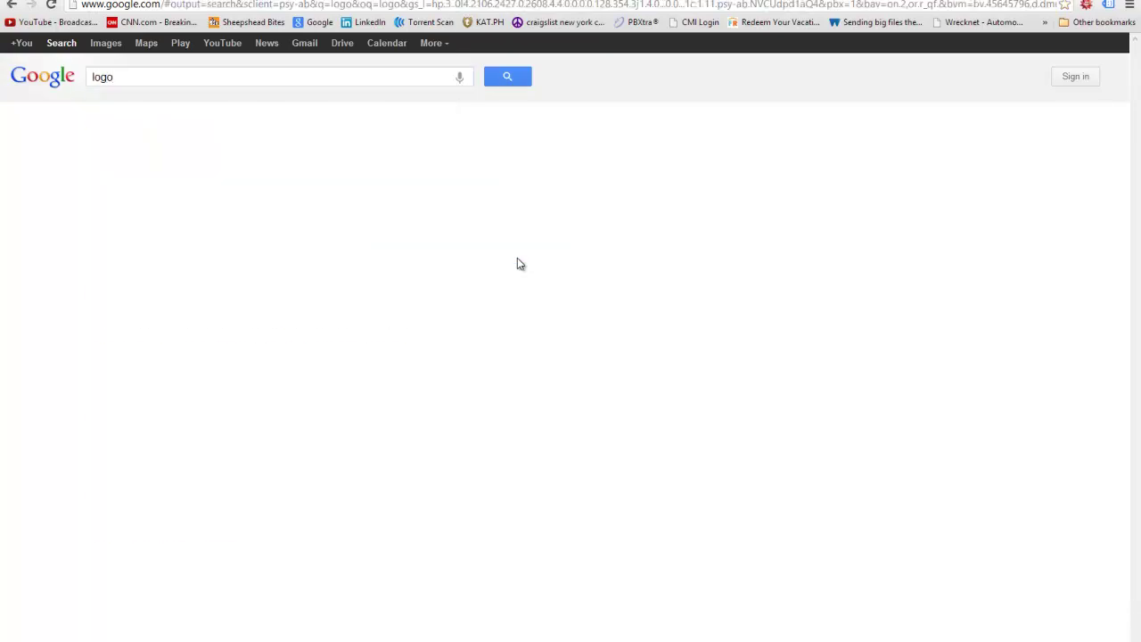
pyautogui.click(151, 121)
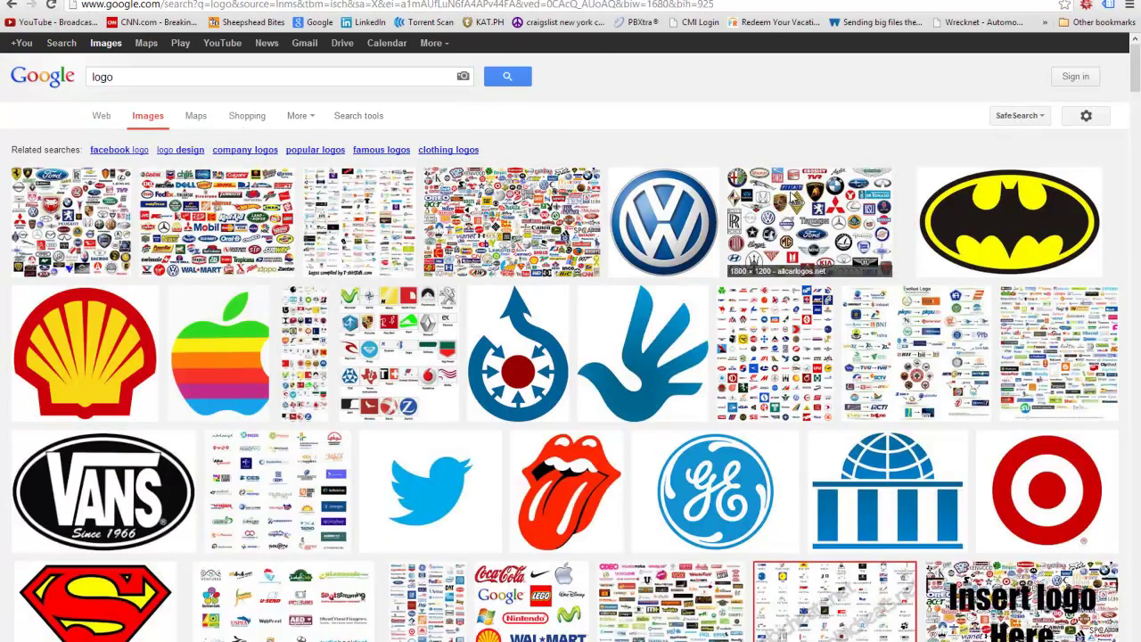
# Copy the full-size Batman logo original and pick cell D12 in Excel for it
pyautogui.click(998, 216)
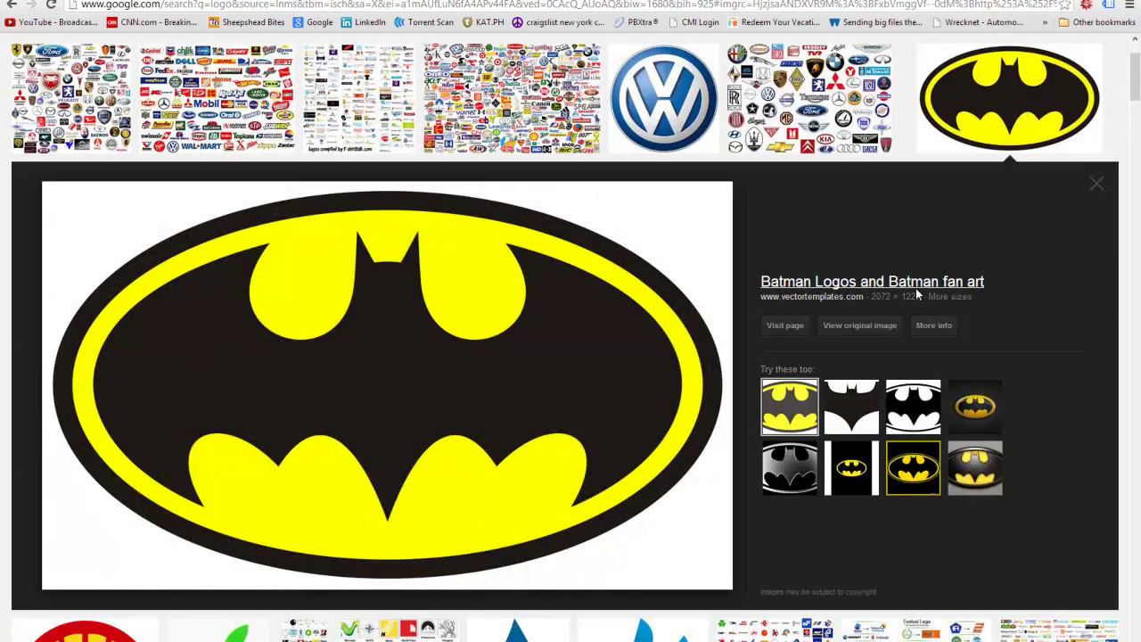
pyautogui.click(877, 326)
pyautogui.rightClick(486, 299)
pyautogui.click(525, 348)
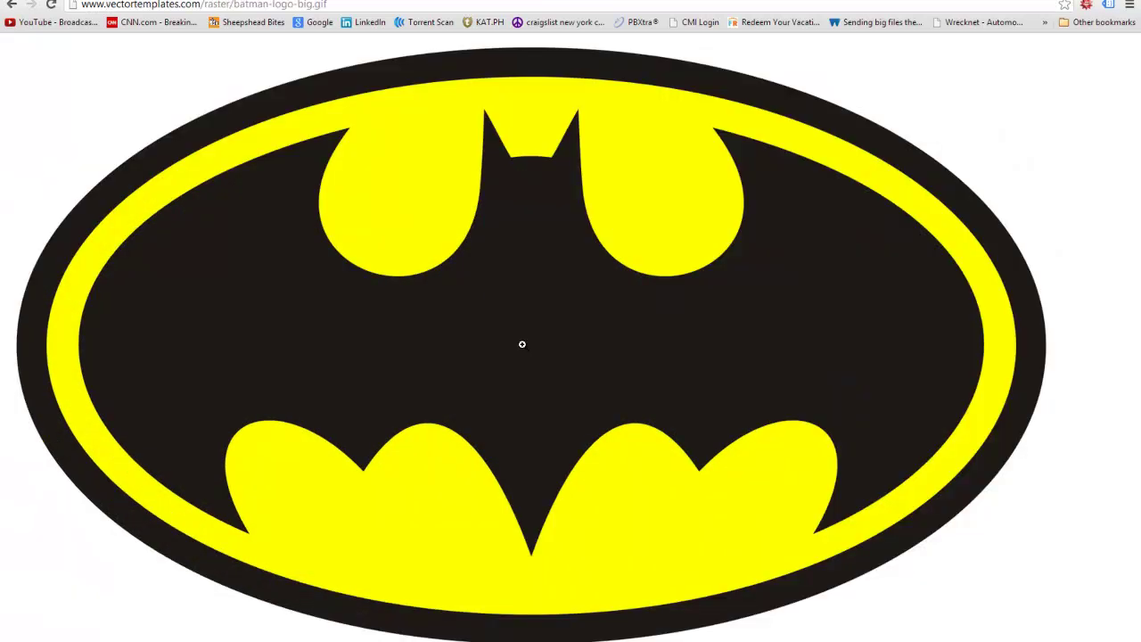
pyautogui.hotkey('alt', 'Tab')
pyautogui.click(185, 261)
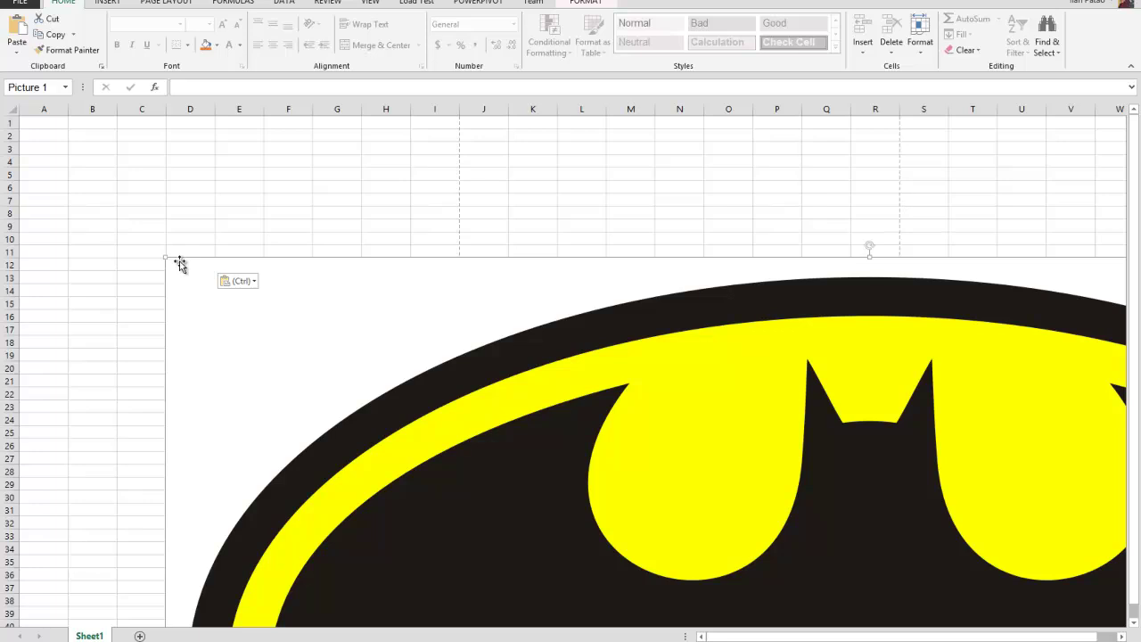
# Shrink the pasted Batman logo and move it toward the top-left
pyautogui.moveTo(181, 263); pyautogui.dragTo(252, 214)
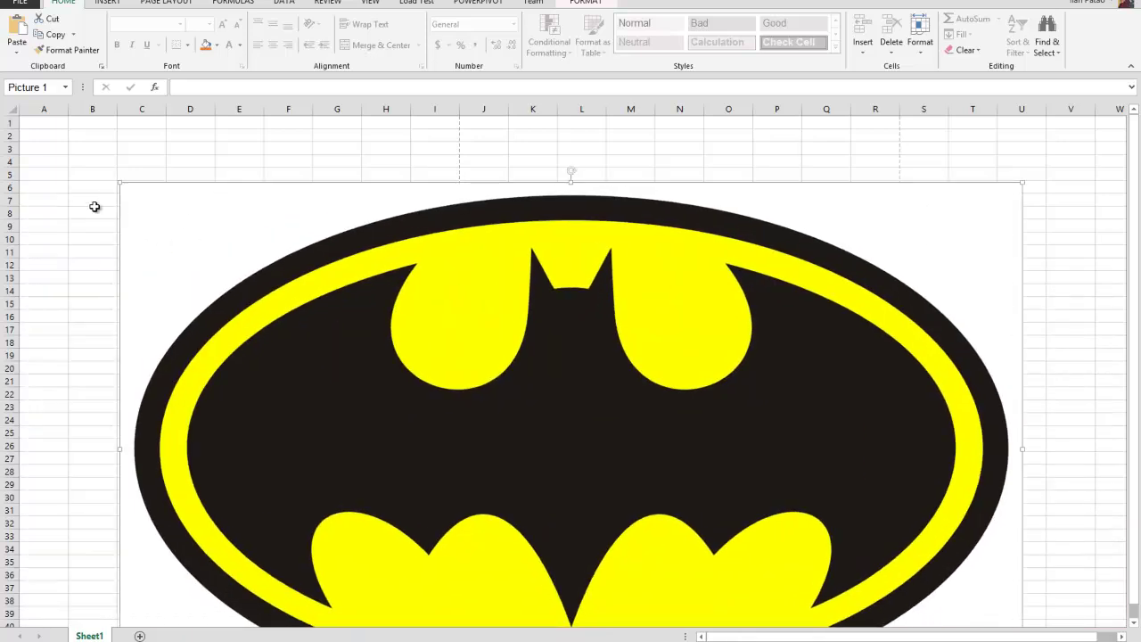
pyautogui.moveTo(121, 183); pyautogui.dragTo(220, 223)
pyautogui.moveTo(122, 191); pyautogui.dragTo(340, 339)
pyautogui.moveTo(417, 372); pyautogui.dragTo(222, 194)
pyautogui.click(281, 301)
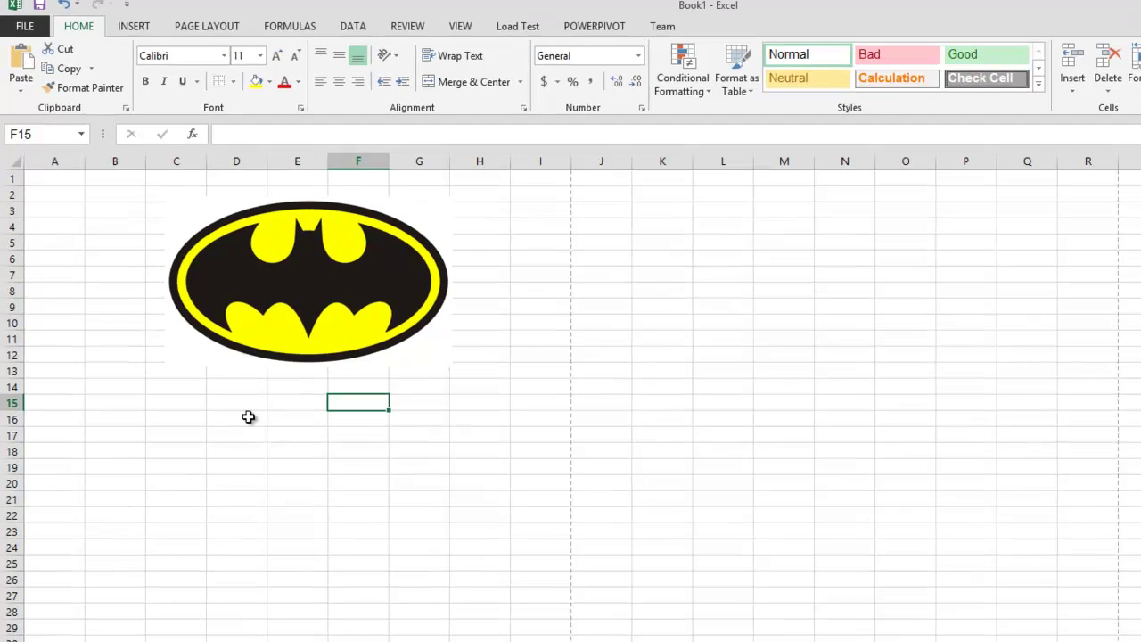
# Make the Batman logo smaller still and position it over columns A–C
pyautogui.click(189, 316)
pyautogui.click(206, 434)
pyautogui.click(331, 364)
pyautogui.moveTo(478, 391); pyautogui.dragTo(370, 327)
pyautogui.moveTo(203, 279); pyautogui.dragTo(157, 272)
pyautogui.click(320, 227)
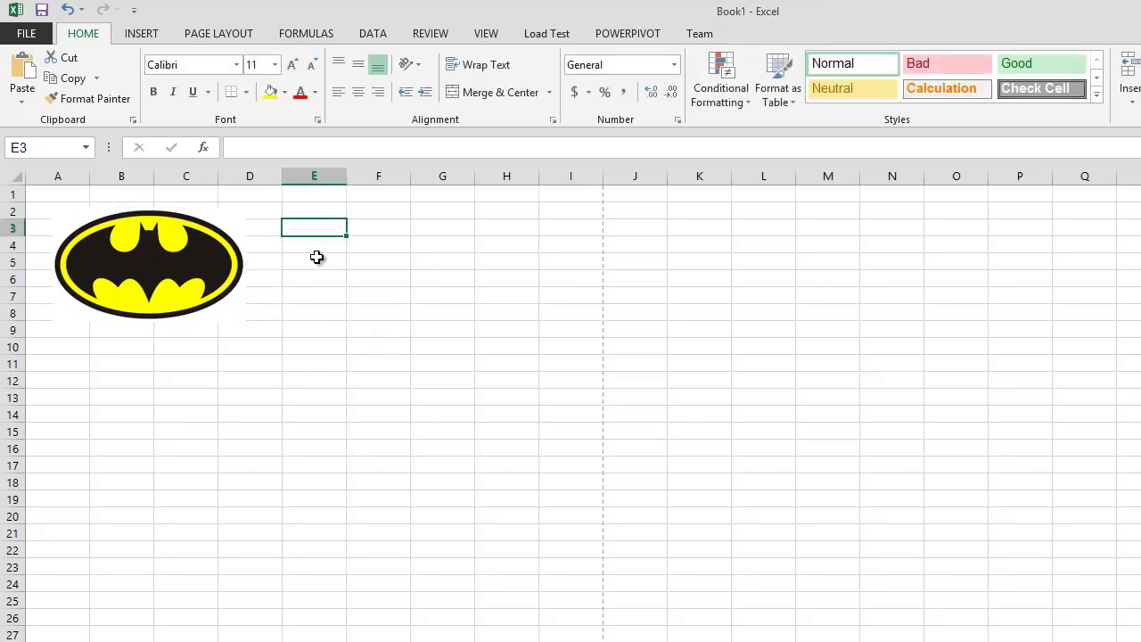
# Enter 'Sample Website' in E4 and enlarge its font to 36 point
pyautogui.press('Down')
pyautogui.write('Samp')
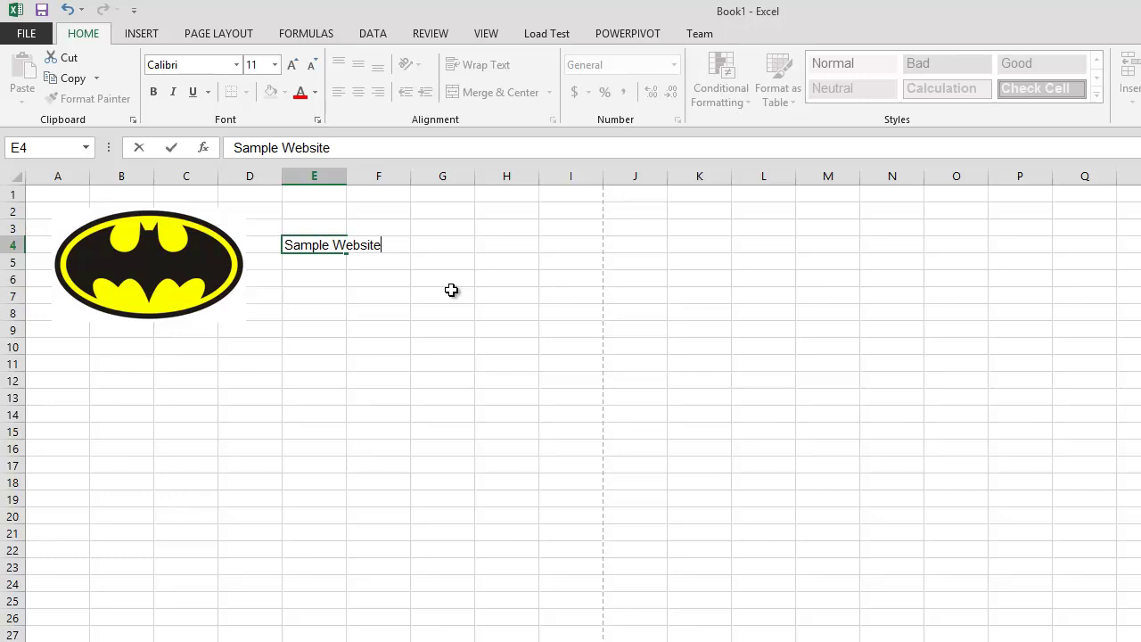
pyautogui.press('Return')
pyautogui.press('Return')
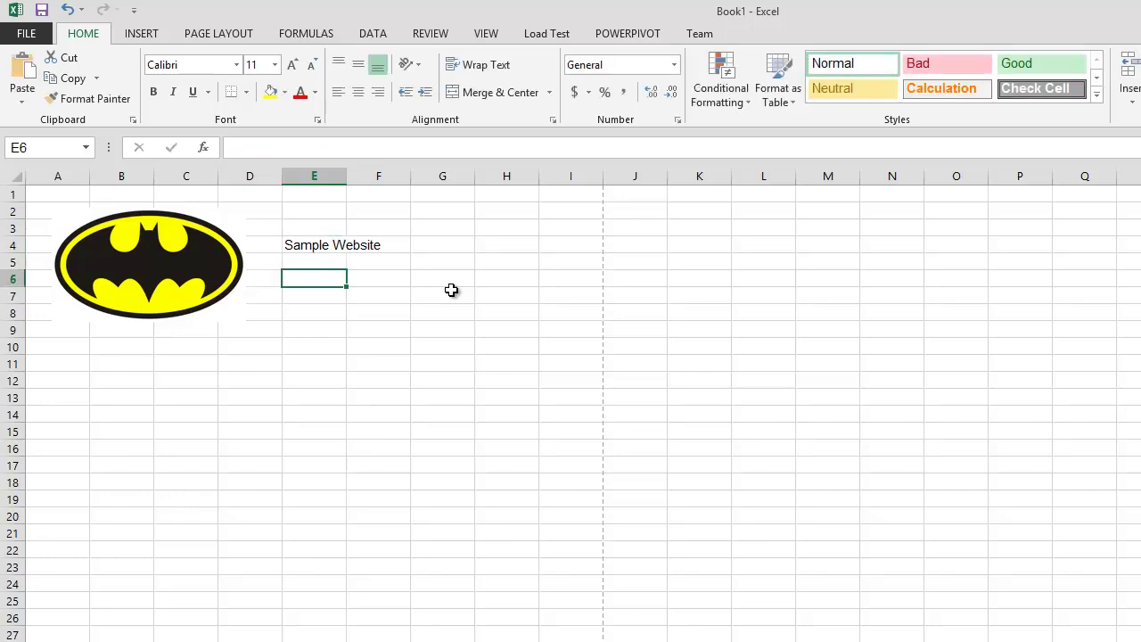
pyautogui.click(316, 239)
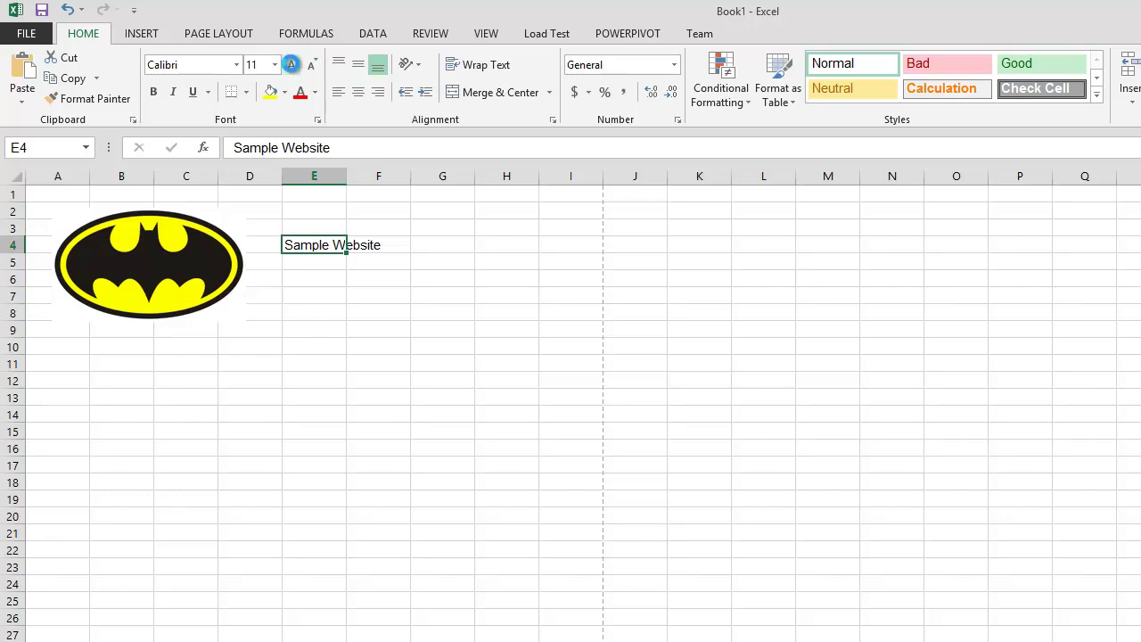
pyautogui.click(291, 64)
pyautogui.click(291, 65)
pyautogui.click(291, 64)
pyautogui.click(290, 64)
pyautogui.click(291, 65)
pyautogui.click(291, 64)
pyautogui.click(291, 65)
pyautogui.click(290, 64)
pyautogui.click(291, 64)
pyautogui.click(291, 64)
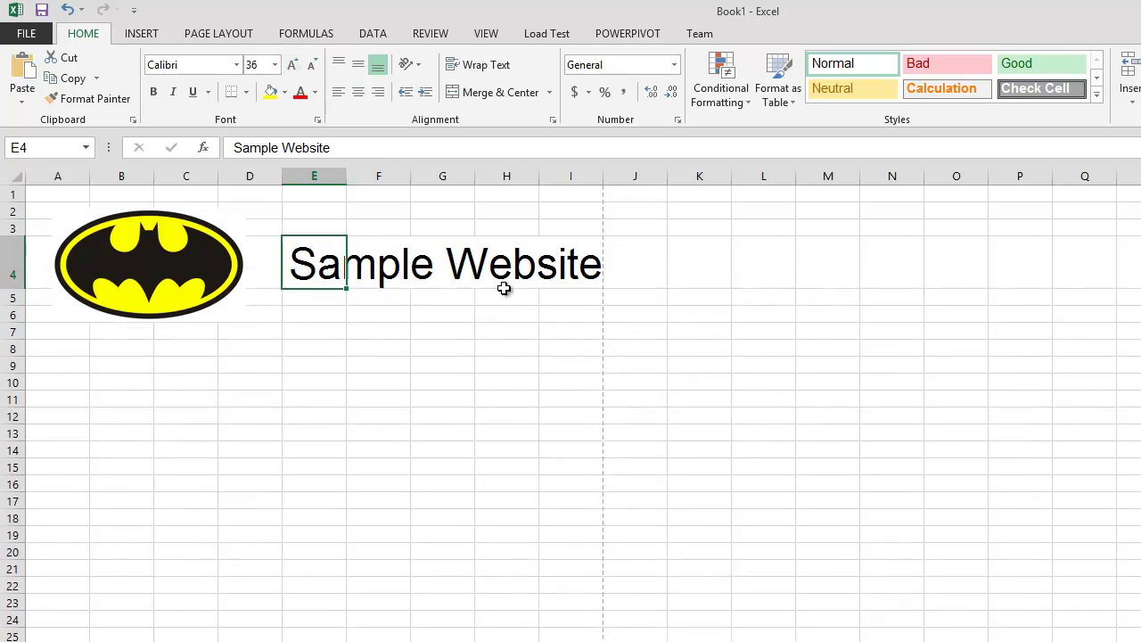
# Add a bottom border across E4:I4, then select cell B9
pyautogui.moveTo(568, 265); pyautogui.dragTo(308, 264)
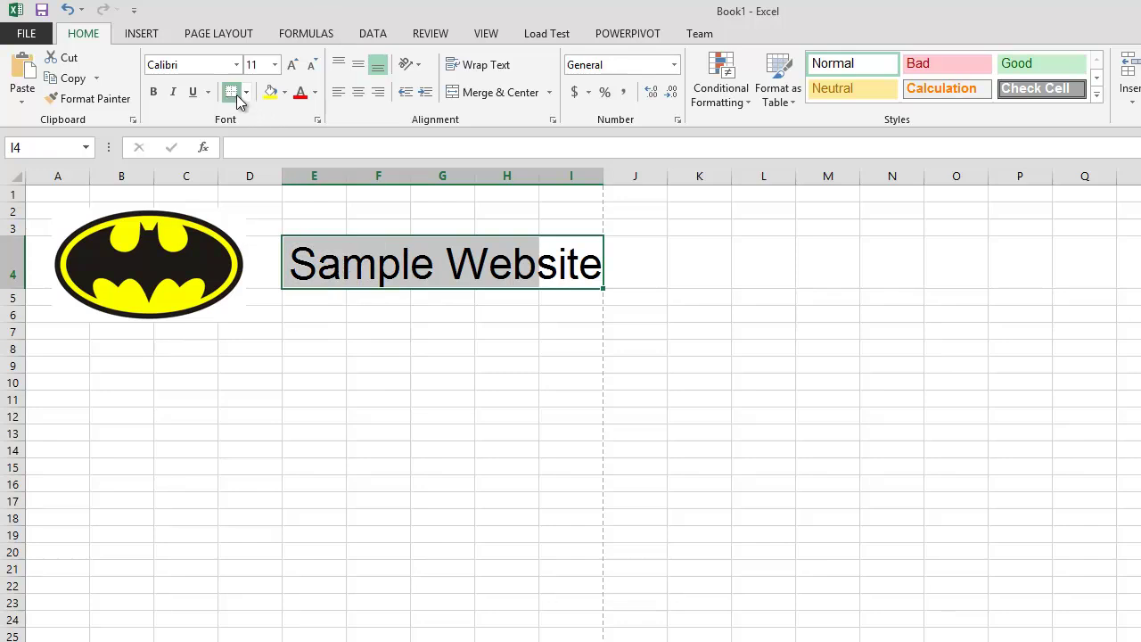
pyautogui.click(479, 327)
pyautogui.click(420, 369)
pyautogui.click(158, 352)
pyautogui.click(101, 361)
pyautogui.click(65, 360)
pyautogui.click(109, 363)
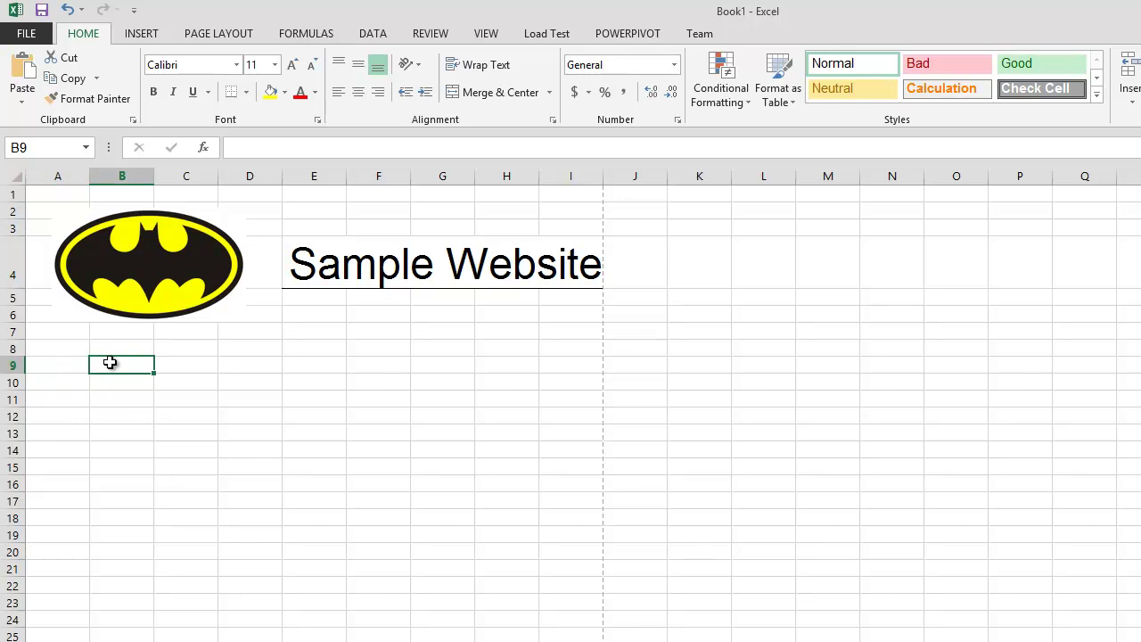
# Enter Item 1 through Item 4 across cells E6:H6
pyautogui.click(326, 317)
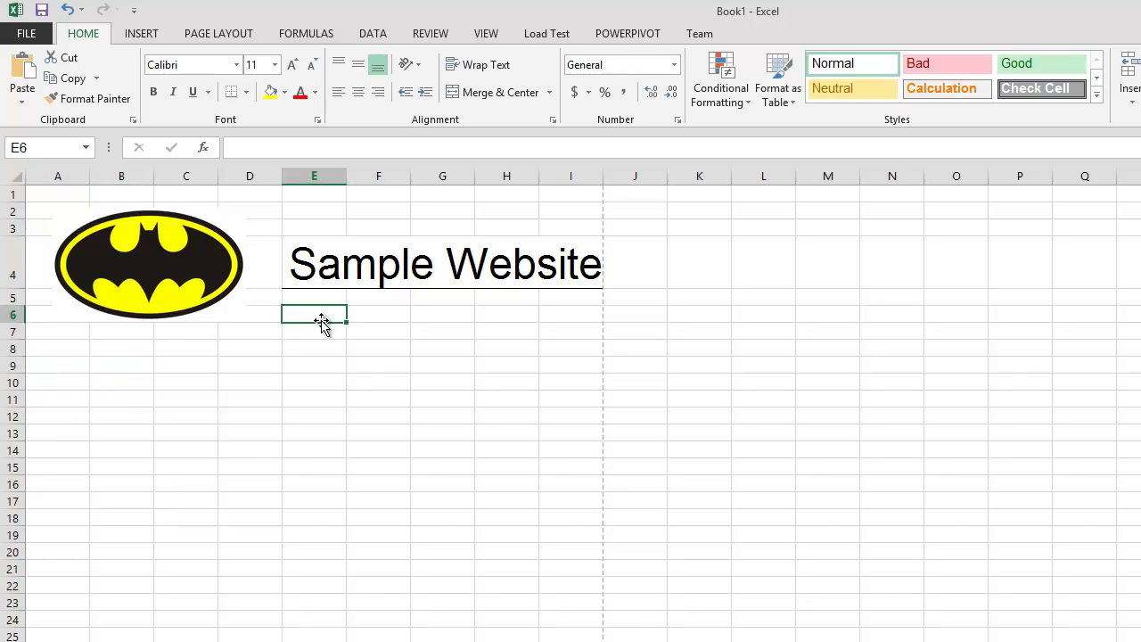
pyautogui.write('Item 1')
pyautogui.press('Tab')
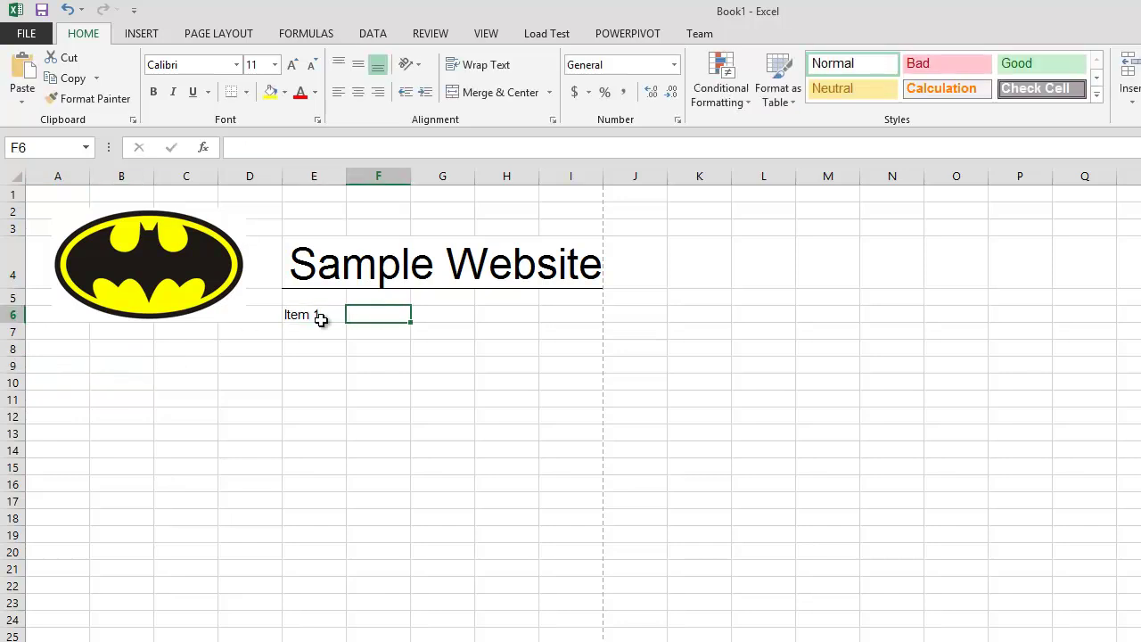
pyautogui.write('Item 2')
pyautogui.press('Tab')
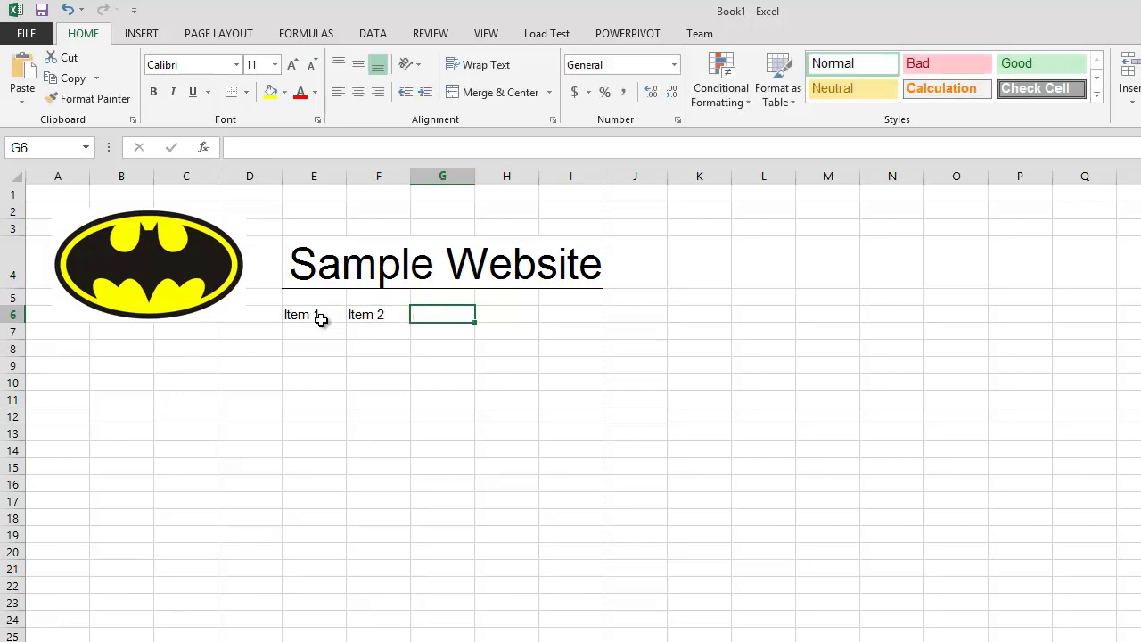
pyautogui.write('Item 3')
pyautogui.press('Tab')
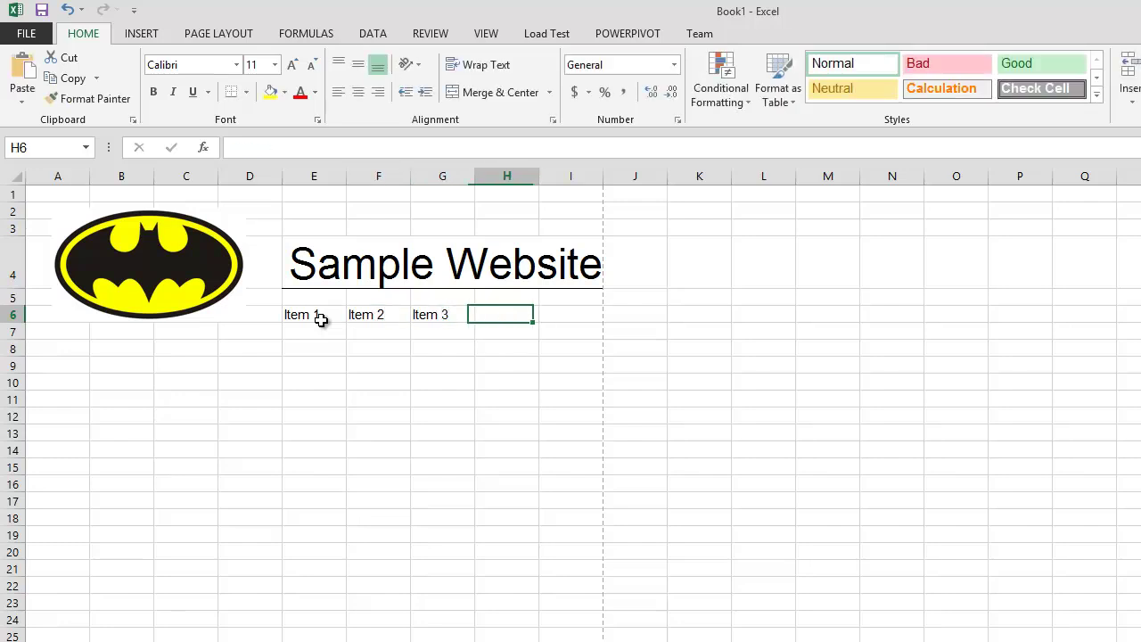
pyautogui.write('Item')
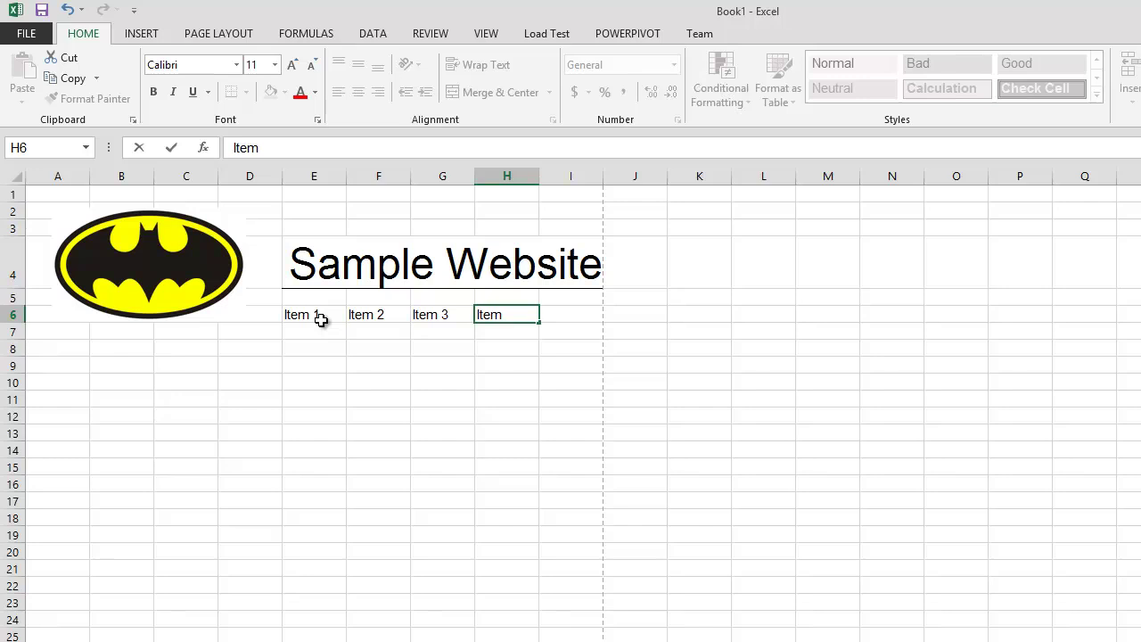
pyautogui.write(' 4')
pyautogui.press('Down')
pyautogui.press('Down')
pyautogui.press('Down')
# Type 'Hi welcome to my web site.' in cell B9
pyautogui.press('Left')
pyautogui.press('Left')
pyautogui.press('Left')
pyautogui.press('Left')
pyautogui.press('Left')
pyautogui.press('Left')
pyautogui.press('Left')
pyautogui.press('Right')
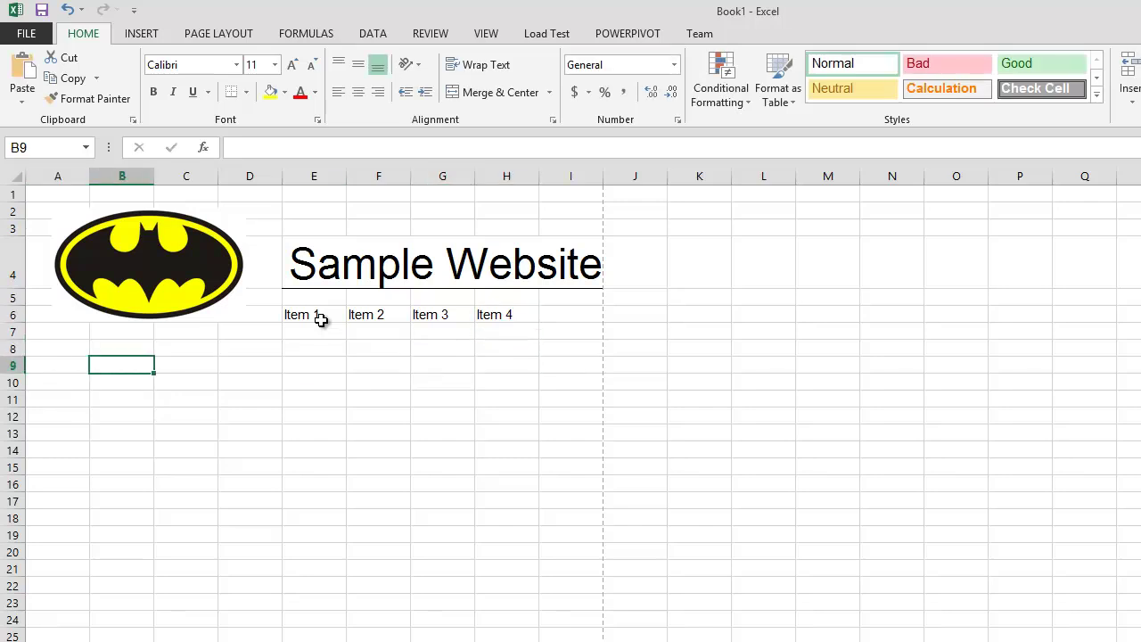
pyautogui.write('Hi welcome to my web site.')
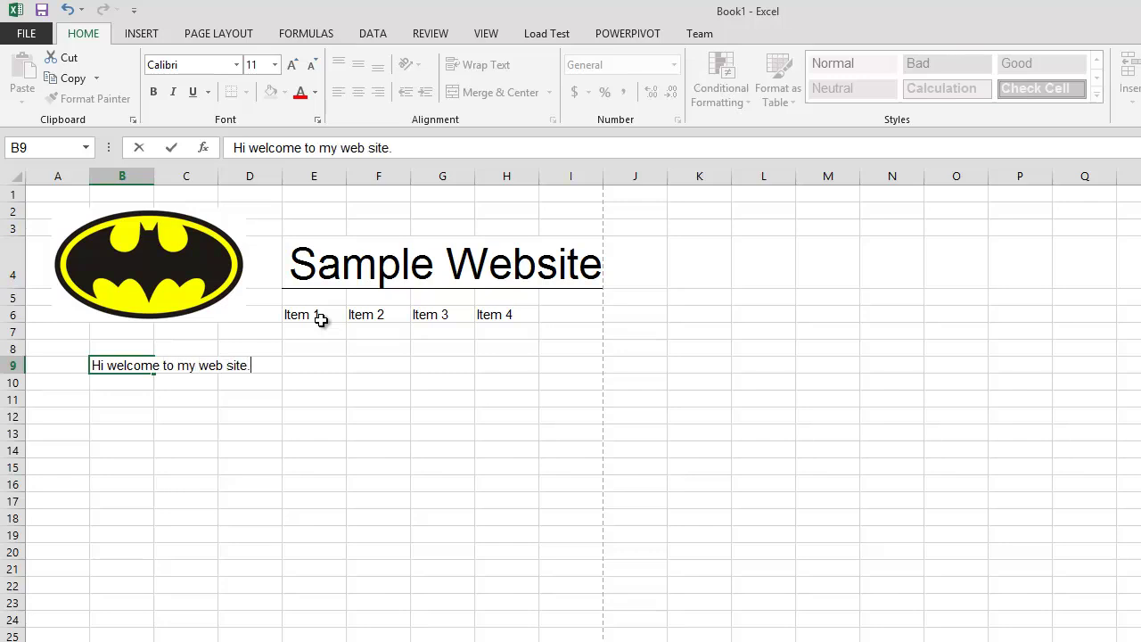
pyautogui.press('Return')
pyautogui.press('Return')
# Enter 'Blah blah' in B11 and fill it across row 11 to column I
pyautogui.write('Blah blah')
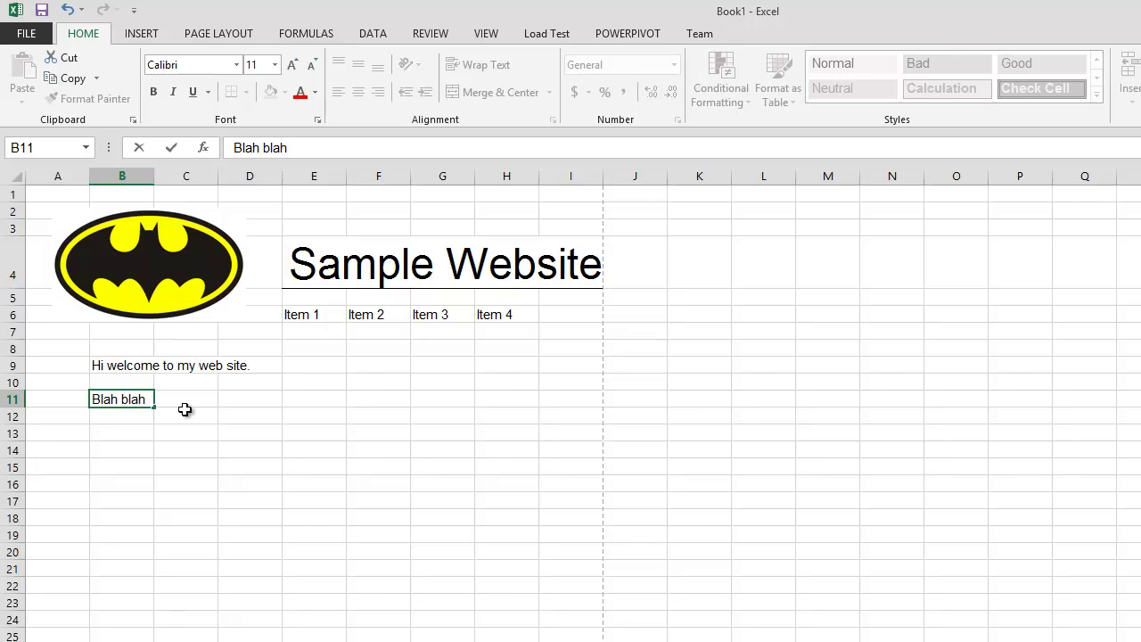
pyautogui.click(174, 432)
pyautogui.click(140, 401)
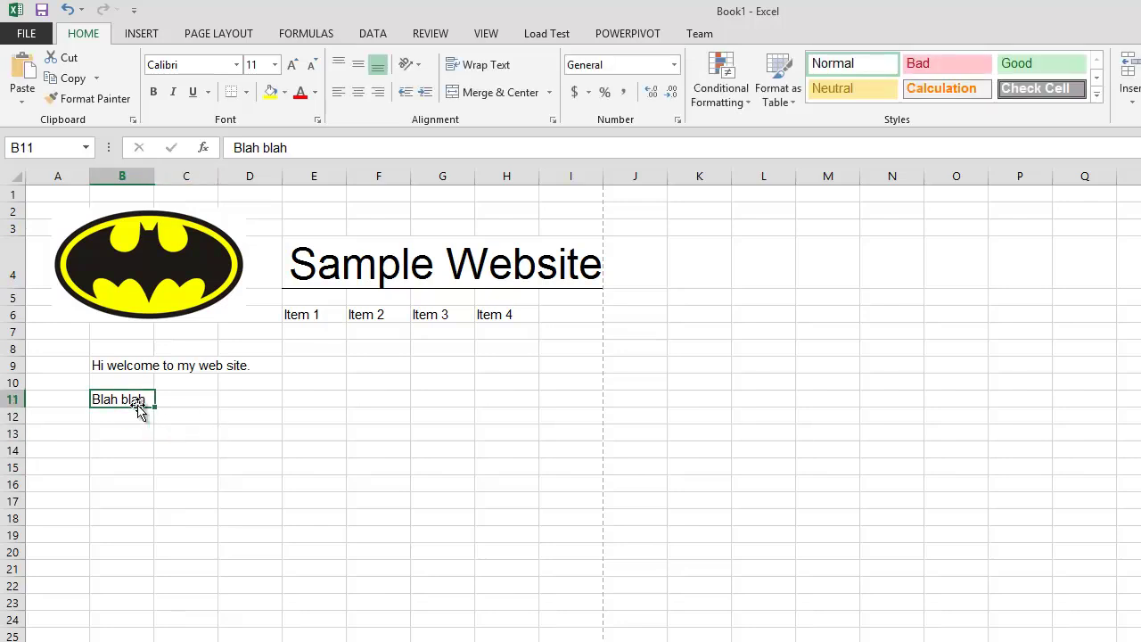
pyautogui.moveTo(154, 406); pyautogui.dragTo(581, 413)
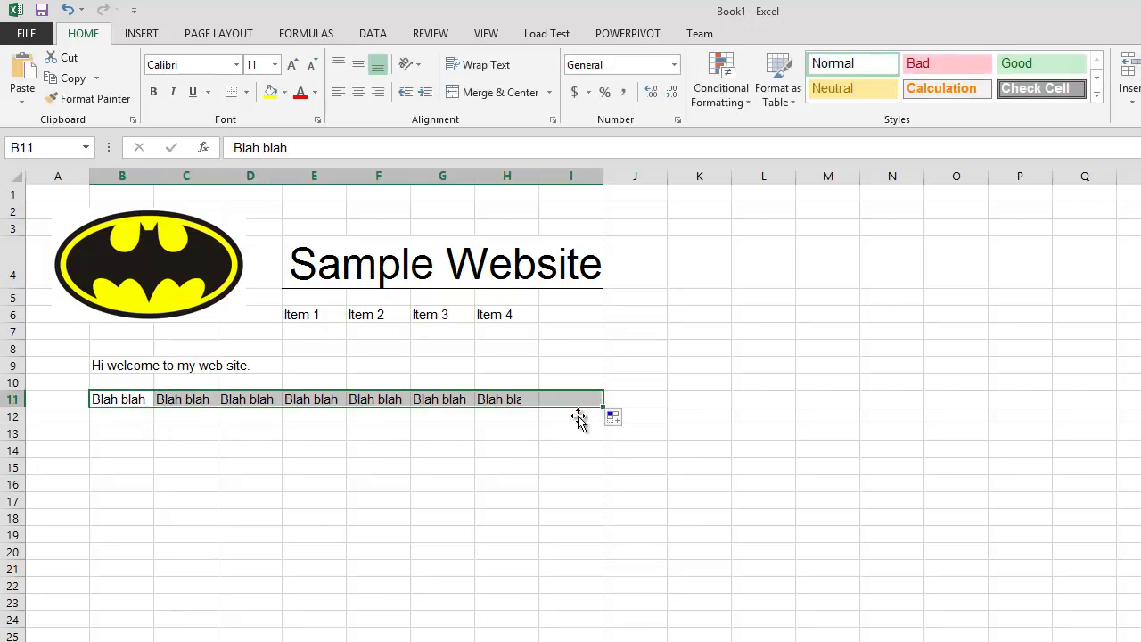
# Copy the Blah blah row into rows 12, 13, 14 and 15
pyautogui.hotkey('ctrl', 'c')
pyautogui.click(140, 416)
pyautogui.hotkey('ctrl', 'v')
pyautogui.click(138, 434)
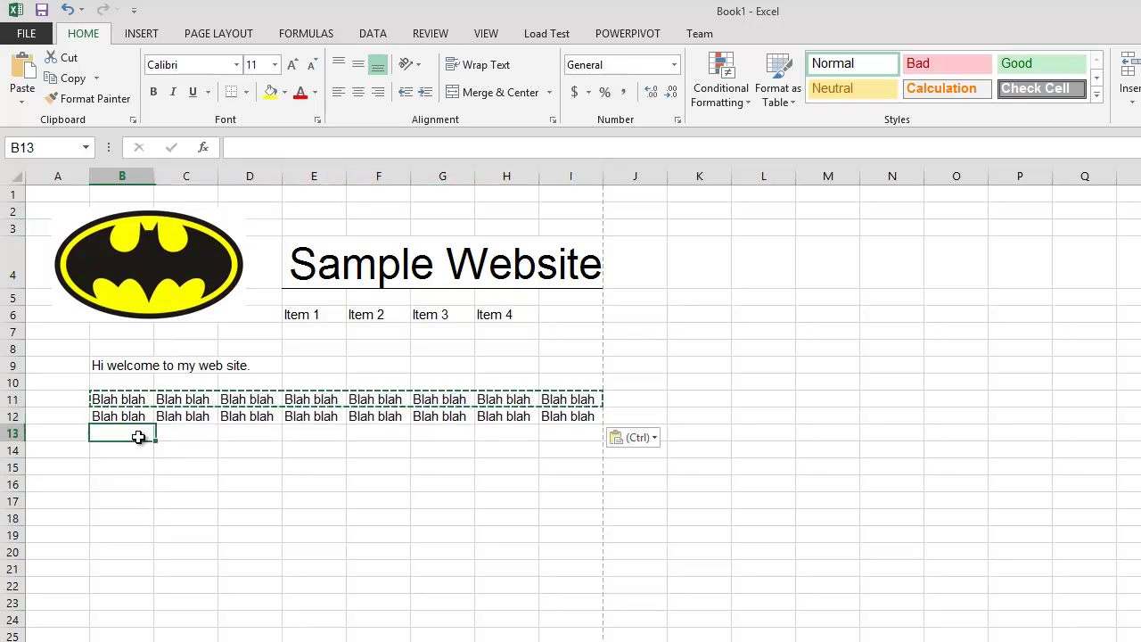
pyautogui.hotkey('ctrl', 'v')
pyautogui.click(140, 450)
pyautogui.hotkey('ctrl', 'v')
pyautogui.click(143, 467)
pyautogui.hotkey('ctrl', 'v')
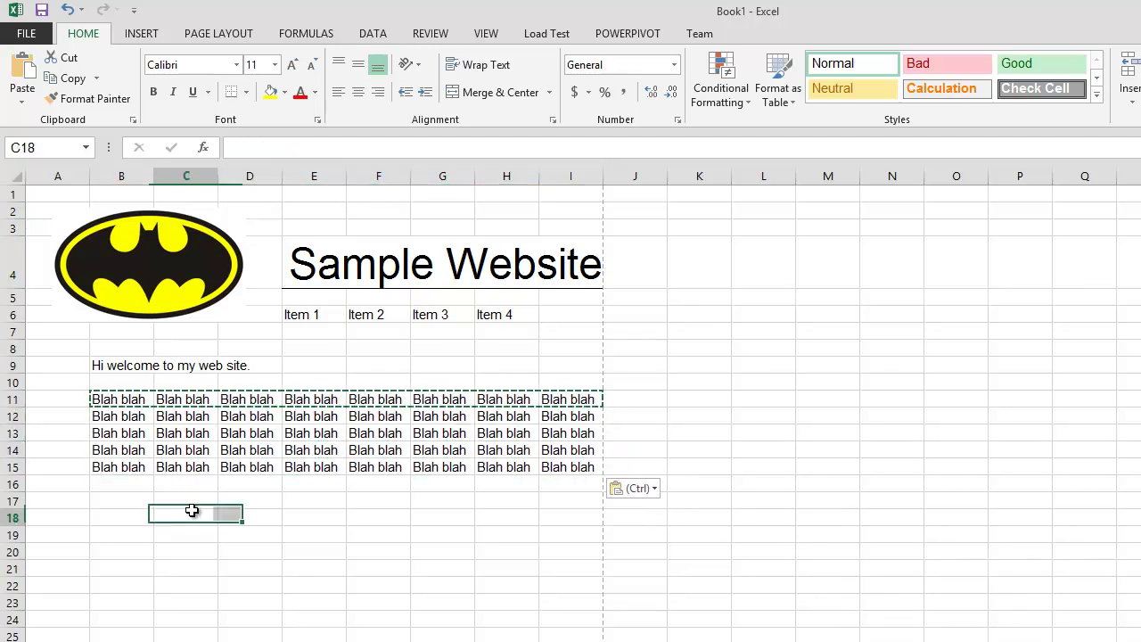
pyautogui.click(191, 516)
pyautogui.doubleClick(234, 514)
# Clear the Blah blah copies from column I, leaving B11:H15 filled, and return to Chrome
pyautogui.click(337, 402)
pyautogui.click(381, 427)
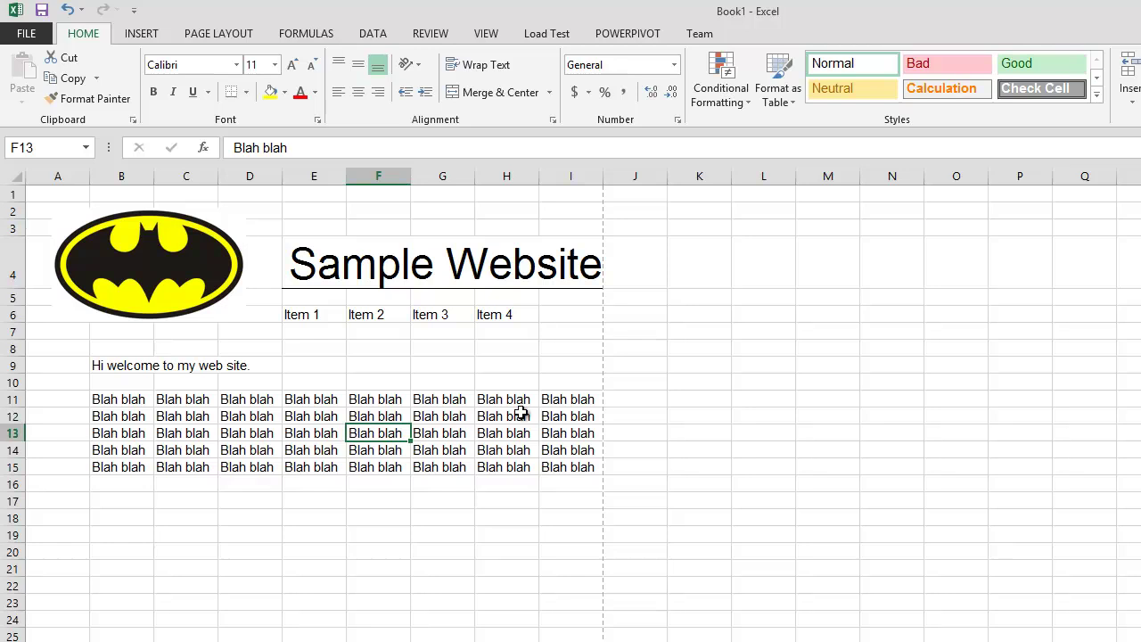
pyautogui.moveTo(581, 403); pyautogui.dragTo(575, 467)
pyautogui.press('Delete')
pyautogui.click(507, 518)
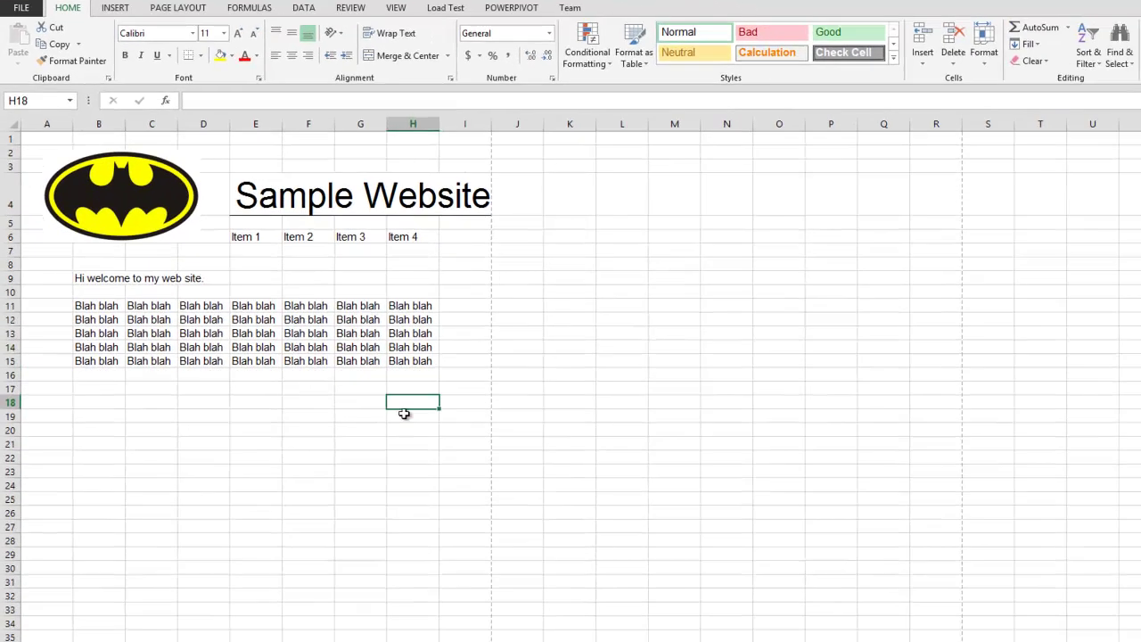
pyautogui.click(203, 316)
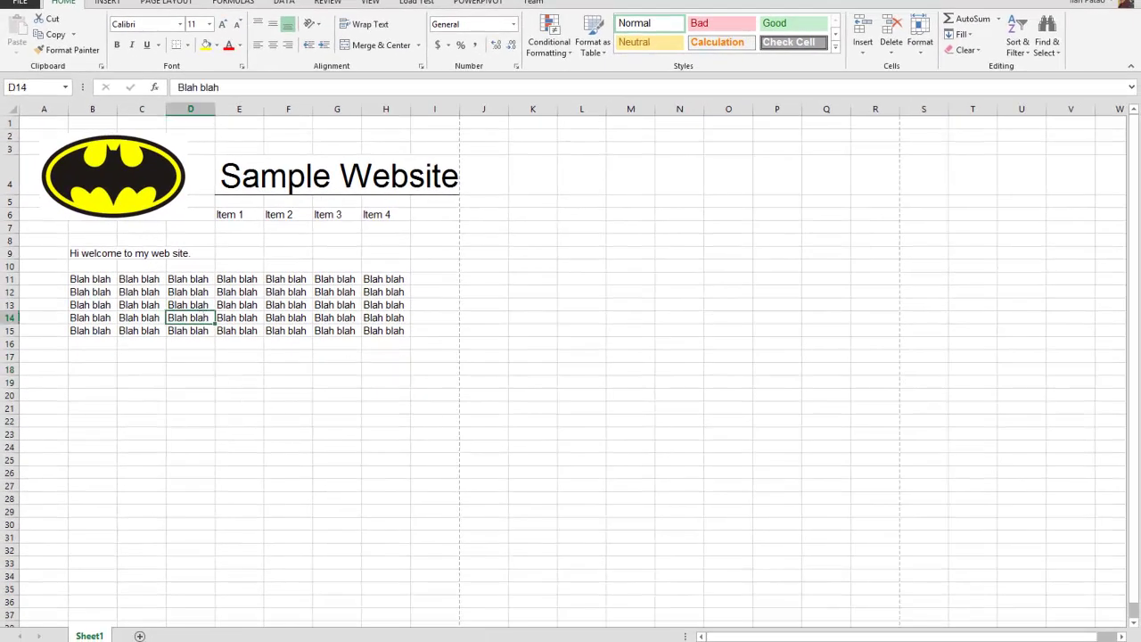
pyautogui.hotkey('alt', 'Tab')
# Go back to the logo results and search images for 'horizontal bar'
pyautogui.press('BackSpace')
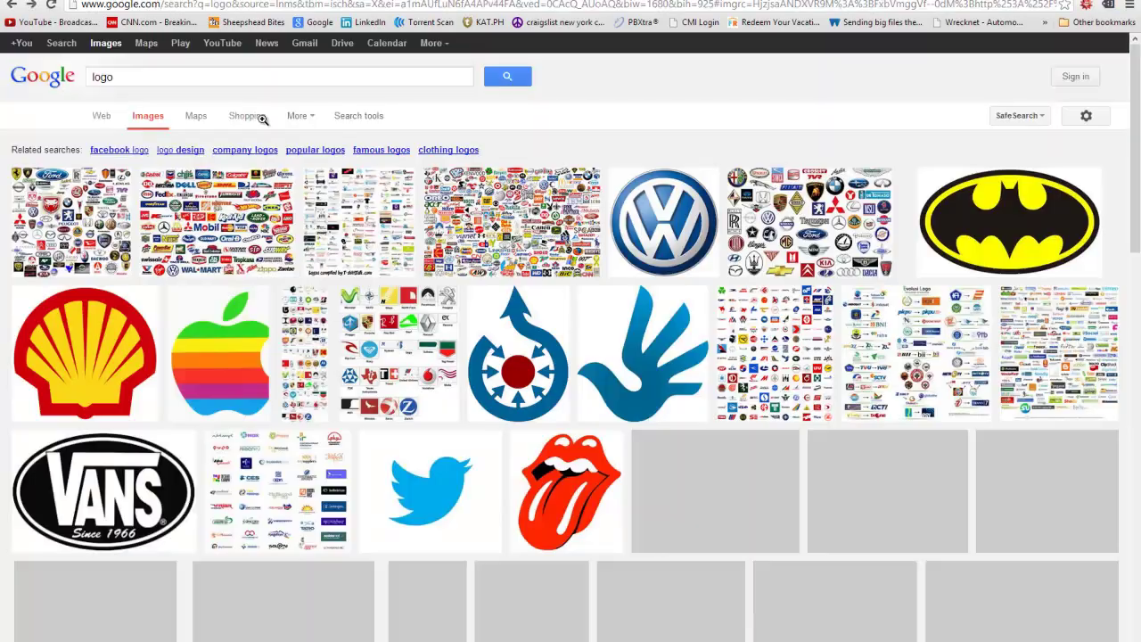
pyautogui.scroll(-2, 200, 75)
pyautogui.click(219, 115)
pyautogui.scroll(2, 218, 115)
pyautogui.click(155, 79)
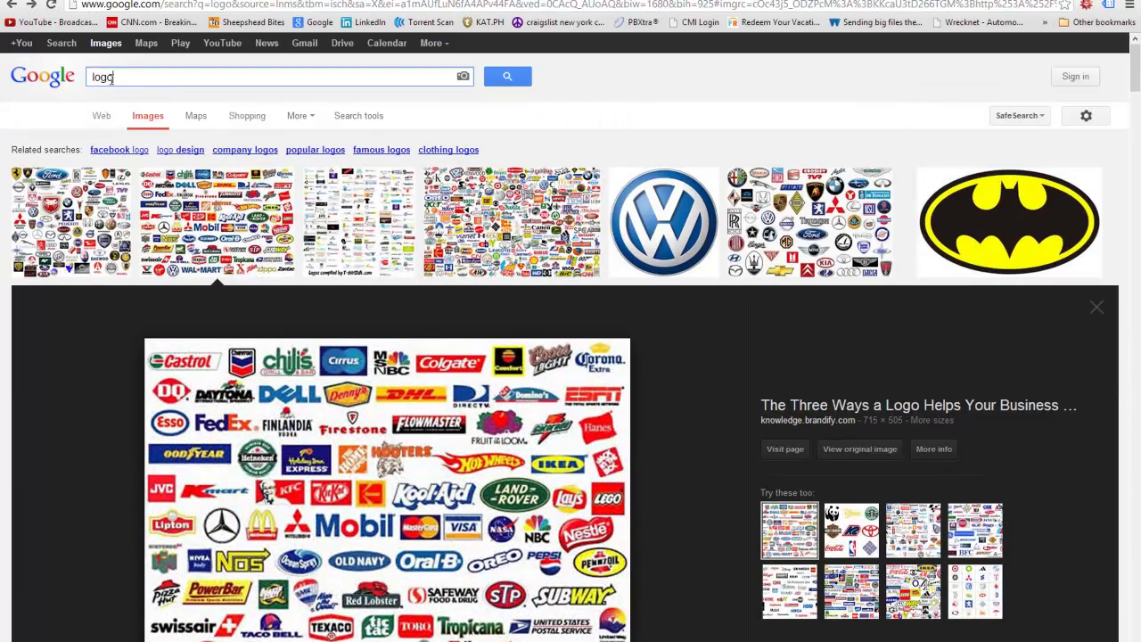
pyautogui.write('horizo')
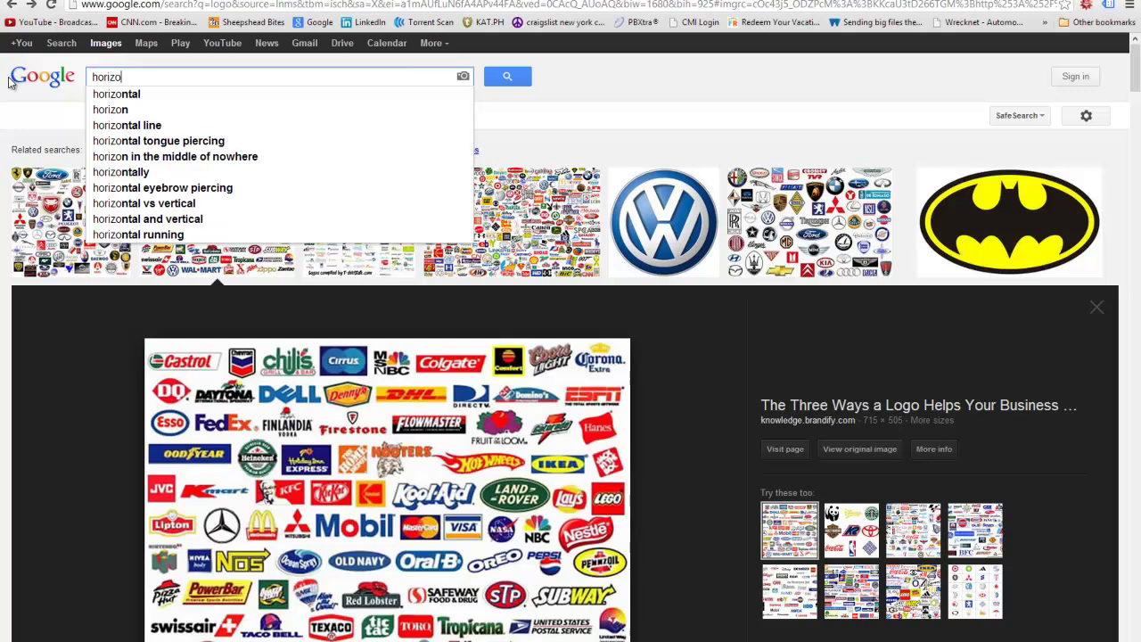
pyautogui.write('ntal bar')
pyautogui.press('Return')
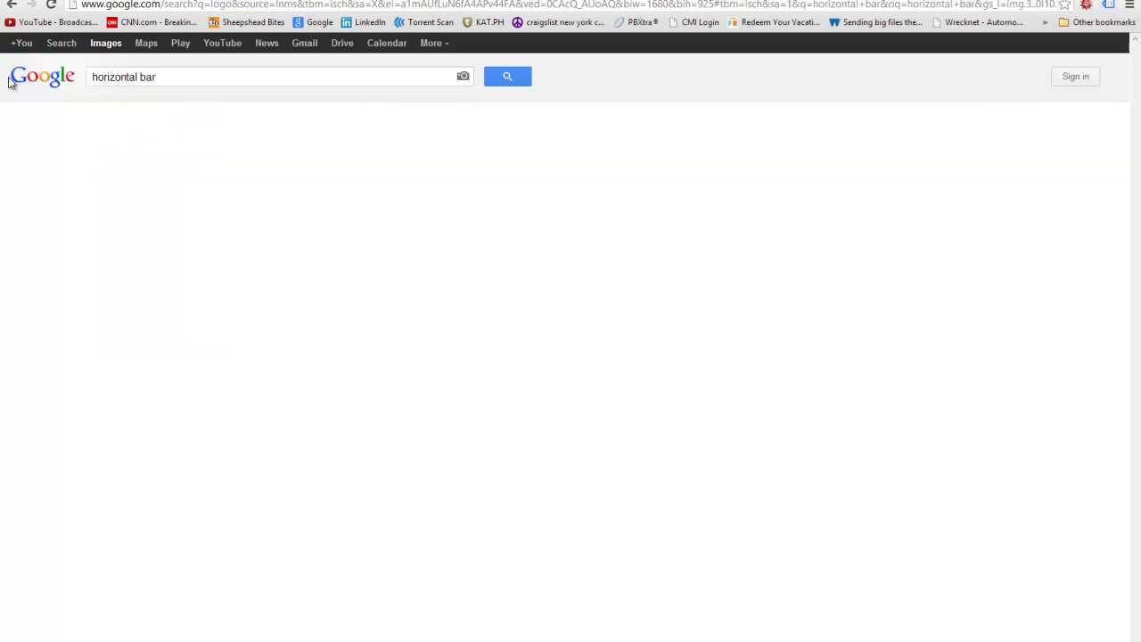
pyautogui.scroll(-6, 492, 390)
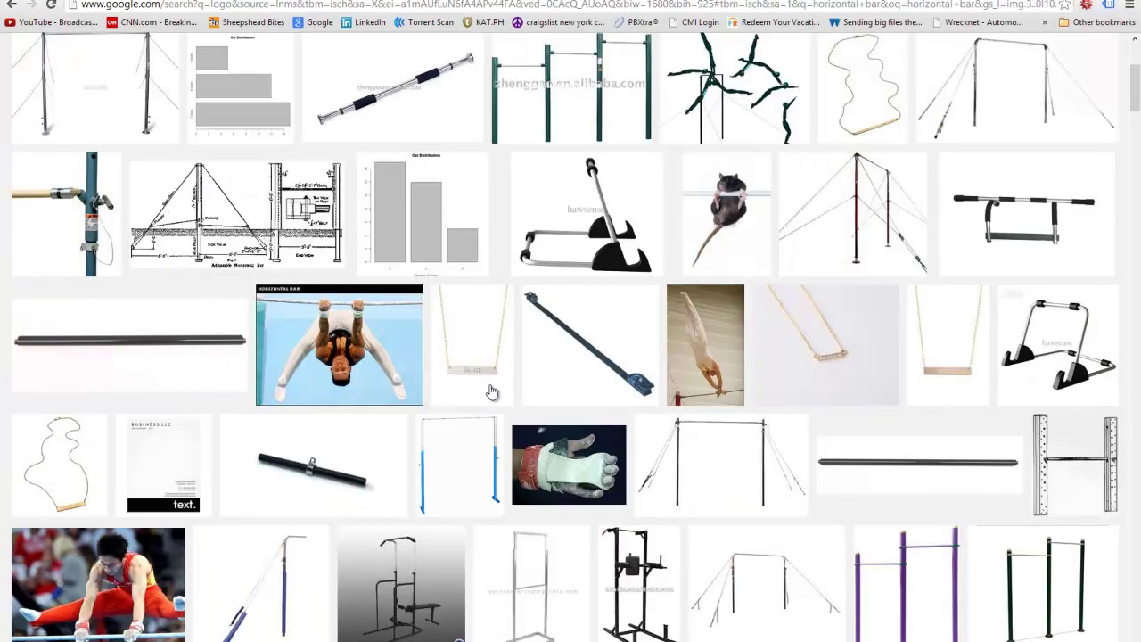
pyautogui.scroll(6, 491, 391)
# Refine the image search to 'horizontal bar clipart', then to 'horizontal tribal'
pyautogui.click(185, 77)
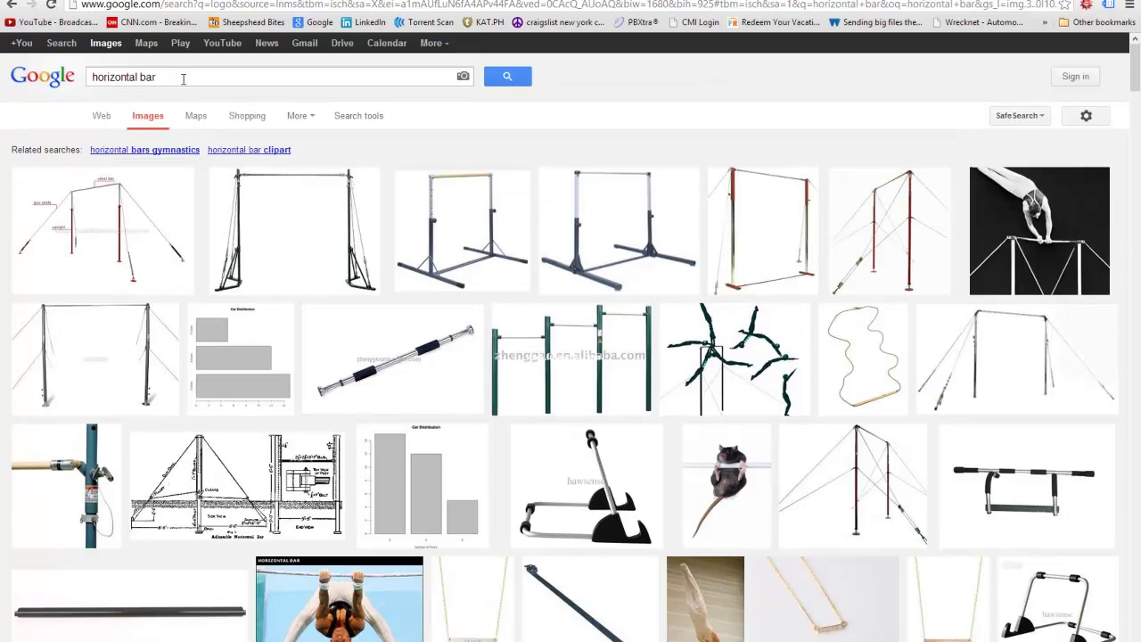
pyautogui.write('clipart')
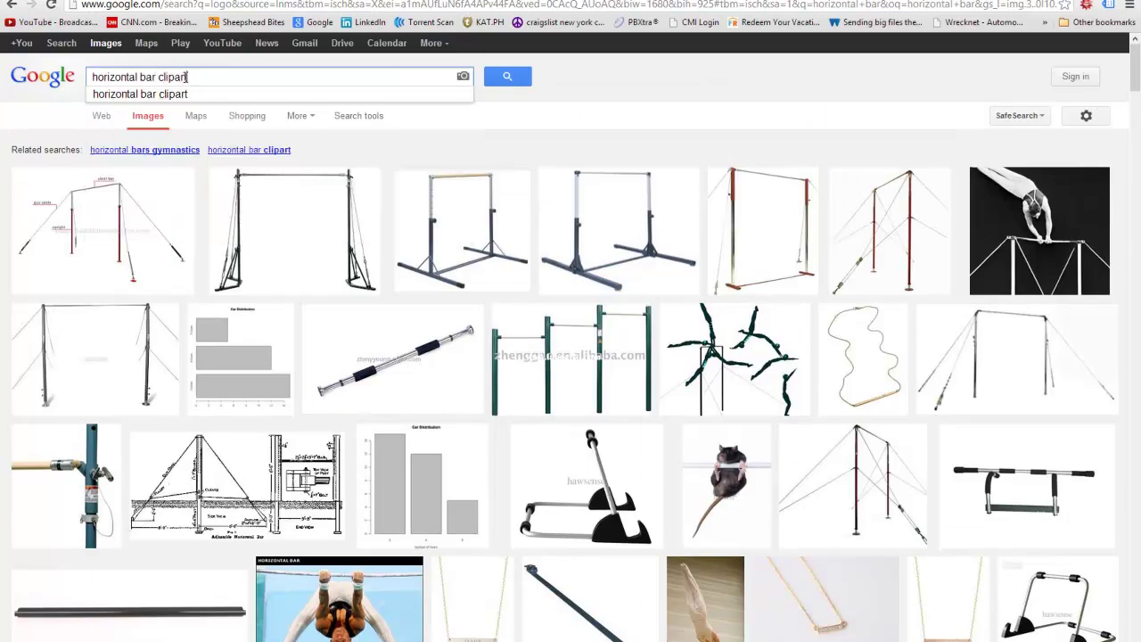
pyautogui.press('Return')
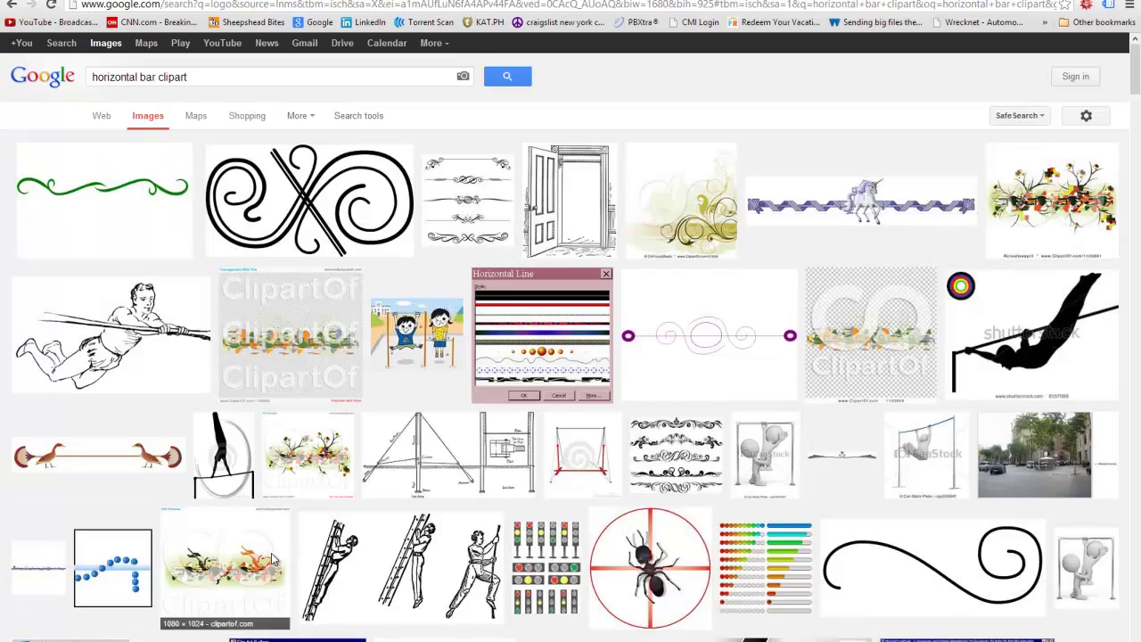
pyautogui.scroll(-4, 272, 560)
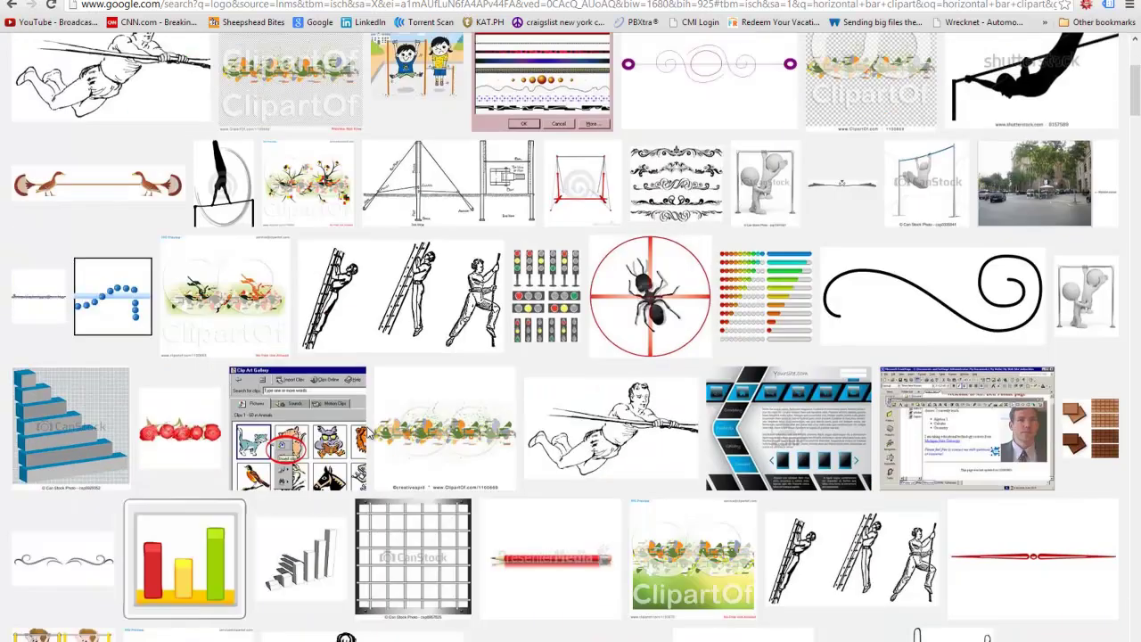
pyautogui.scroll(-4, 571, 357)
pyautogui.scroll(7, 571, 356)
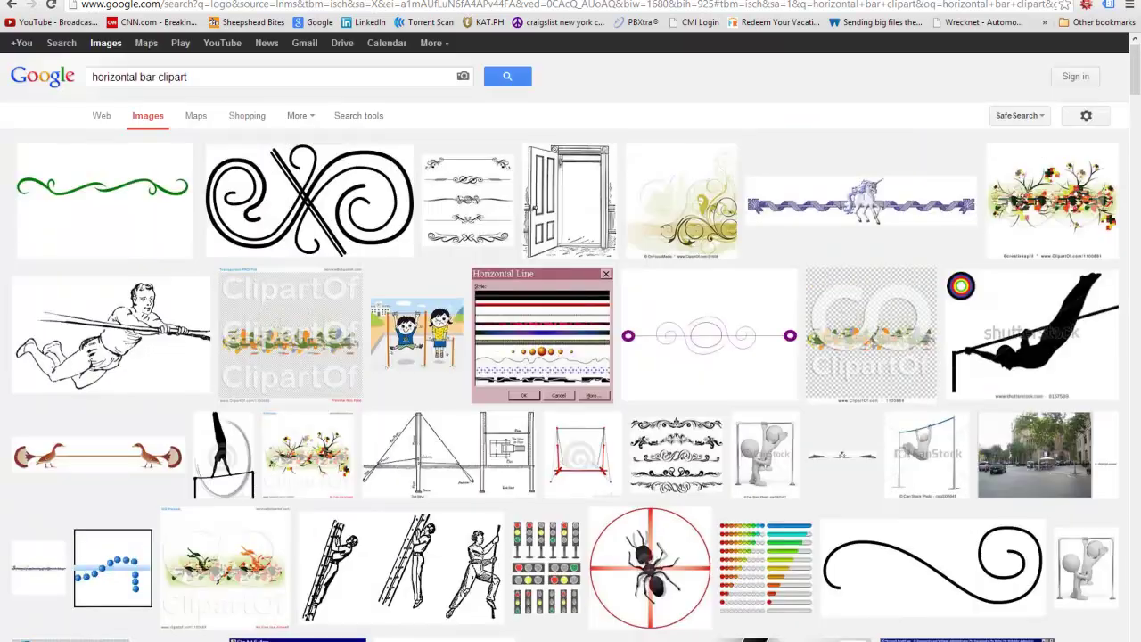
pyautogui.click(227, 77)
pyautogui.moveTo(226, 77); pyautogui.dragTo(128, 76)
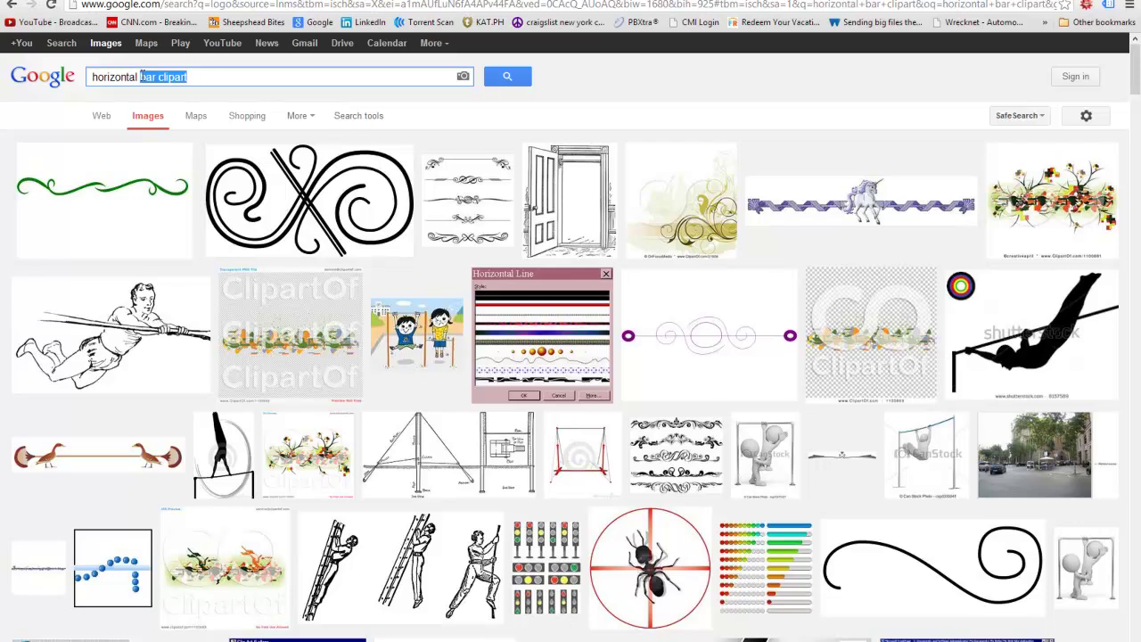
pyautogui.write('tribal')
pyautogui.press('Return')
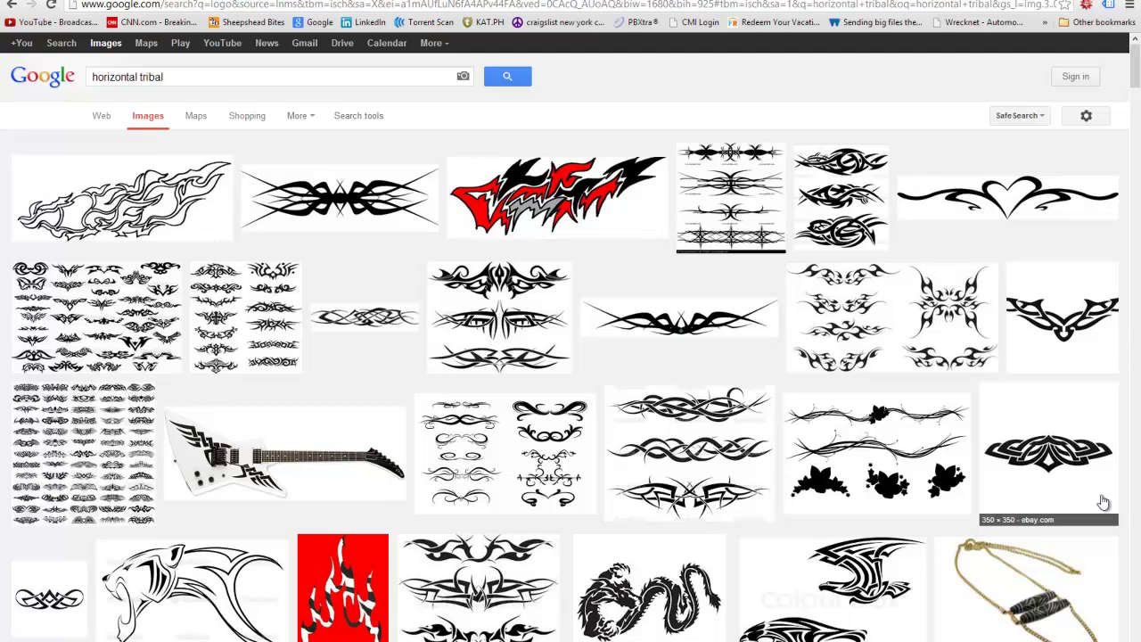
pyautogui.scroll(-1, 679, 437)
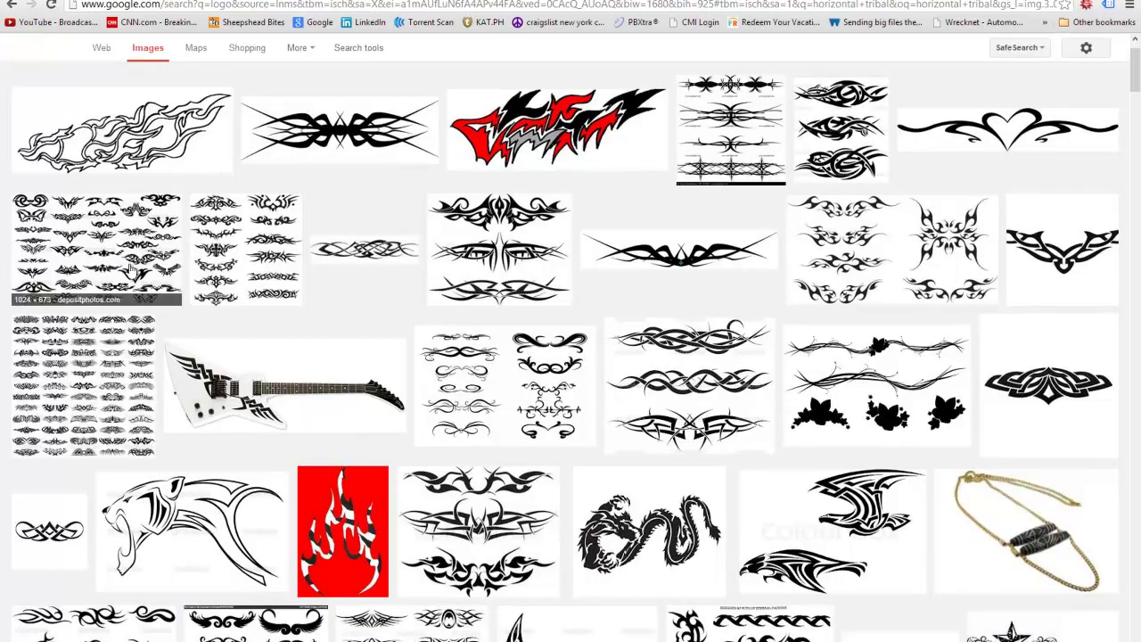
# Copy the ej_tribal7.gif tribal banner image and pick a sheet cell for it
pyautogui.click(357, 125)
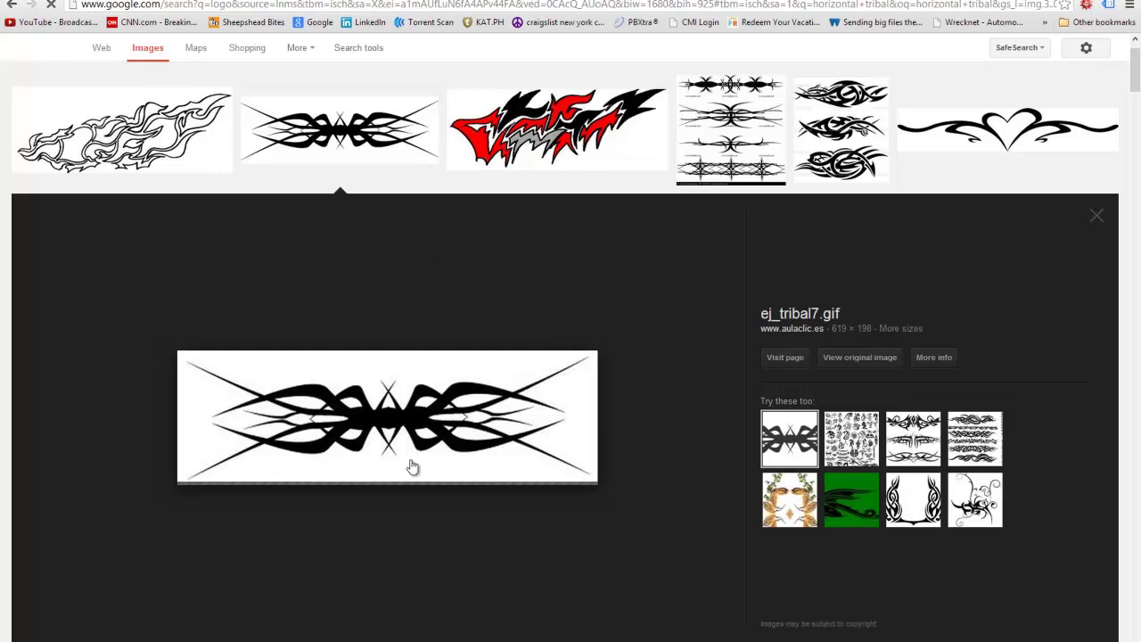
pyautogui.rightClick(413, 435)
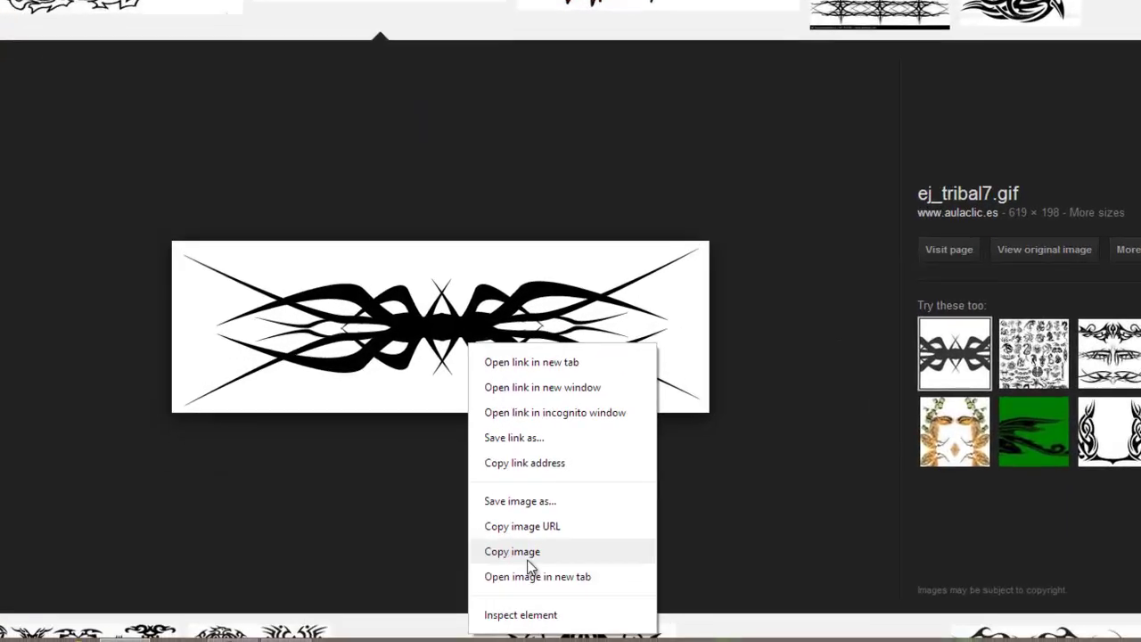
pyautogui.click(529, 560)
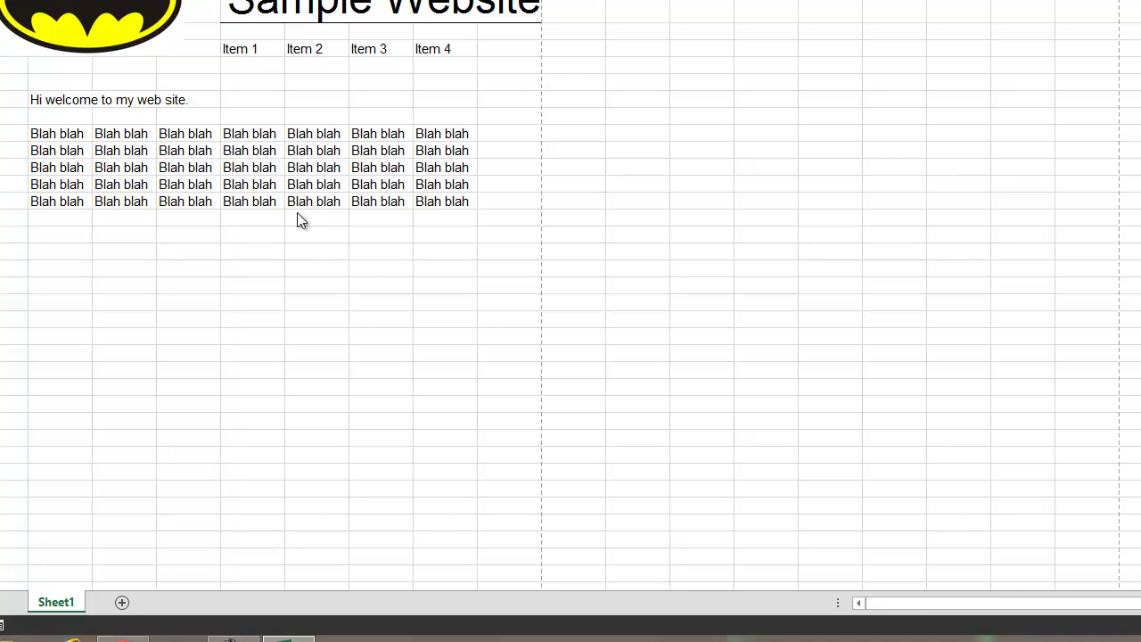
pyautogui.click(298, 212)
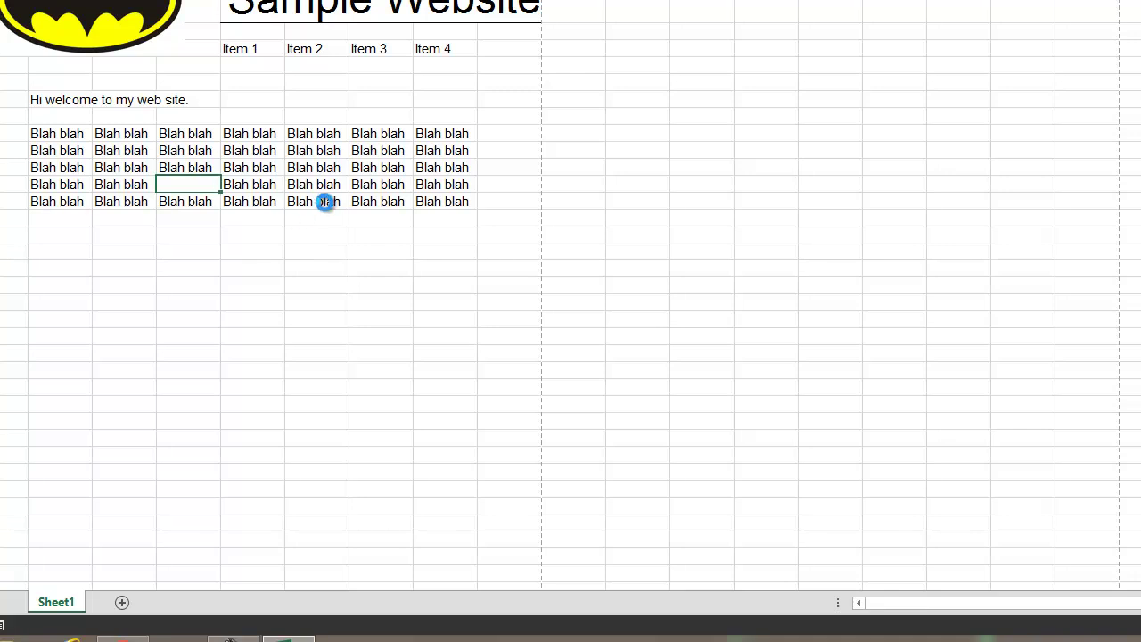
# Paste the tribal banner, shrink it, and position it under the Blah blah block
pyautogui.hotkey('ctrl', 'v')
pyautogui.moveTo(406, 236); pyautogui.dragTo(280, 308)
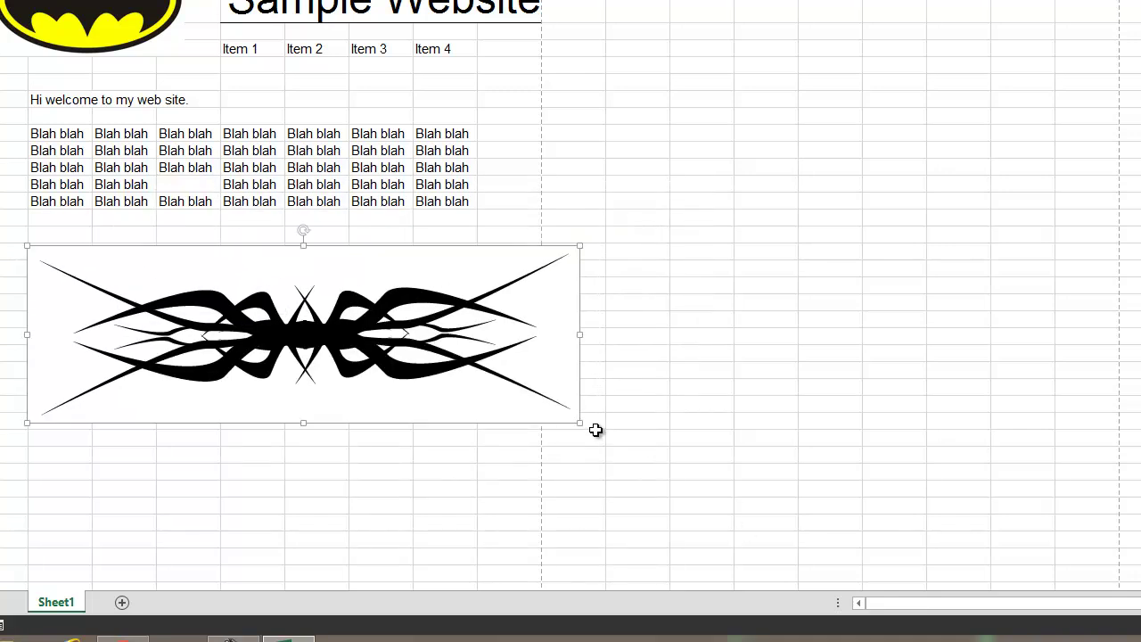
pyautogui.moveTo(579, 423); pyautogui.dragTo(287, 329)
pyautogui.moveTo(191, 308); pyautogui.dragTo(298, 290)
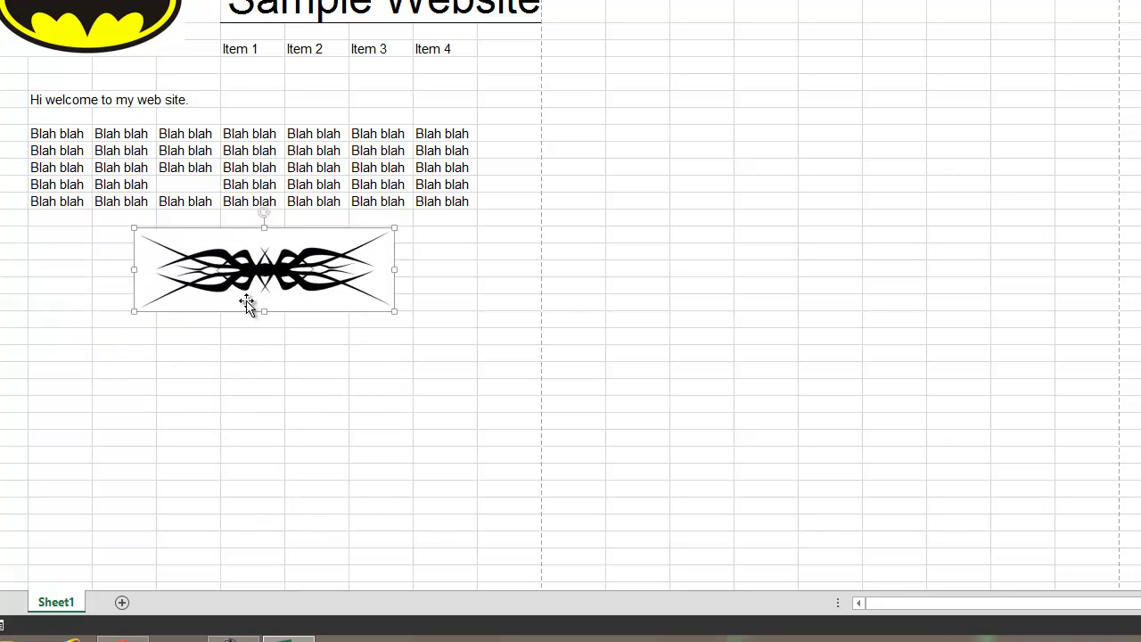
# Select and copy part of the Blah blah block
pyautogui.click(90, 151)
pyautogui.moveTo(69, 132); pyautogui.dragTo(437, 202)
pyautogui.hotkey('ctrl', 'c')
# Paste the Blah blah block three more times down the sheet below the image
pyautogui.click(63, 336)
pyautogui.hotkey('ctrl', 'v')
pyautogui.scroll(-3, 95, 342)
pyautogui.click(46, 315)
pyautogui.hotkey('ctrl', 'v')
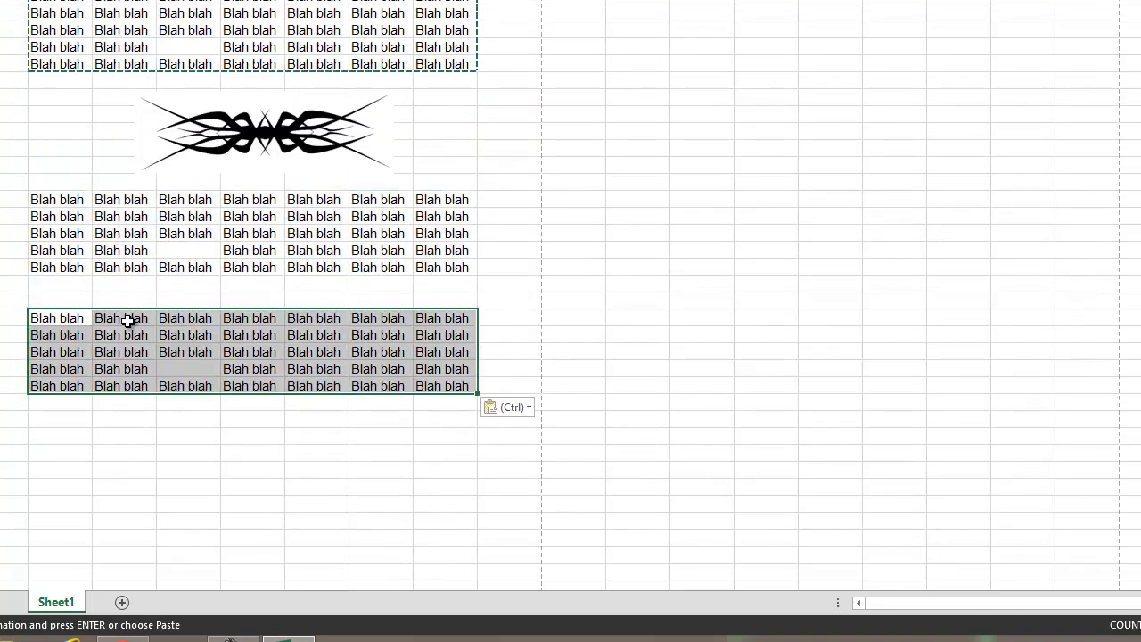
pyautogui.scroll(-4, 125, 316)
pyautogui.click(73, 235)
pyautogui.hotkey('ctrl', 'v')
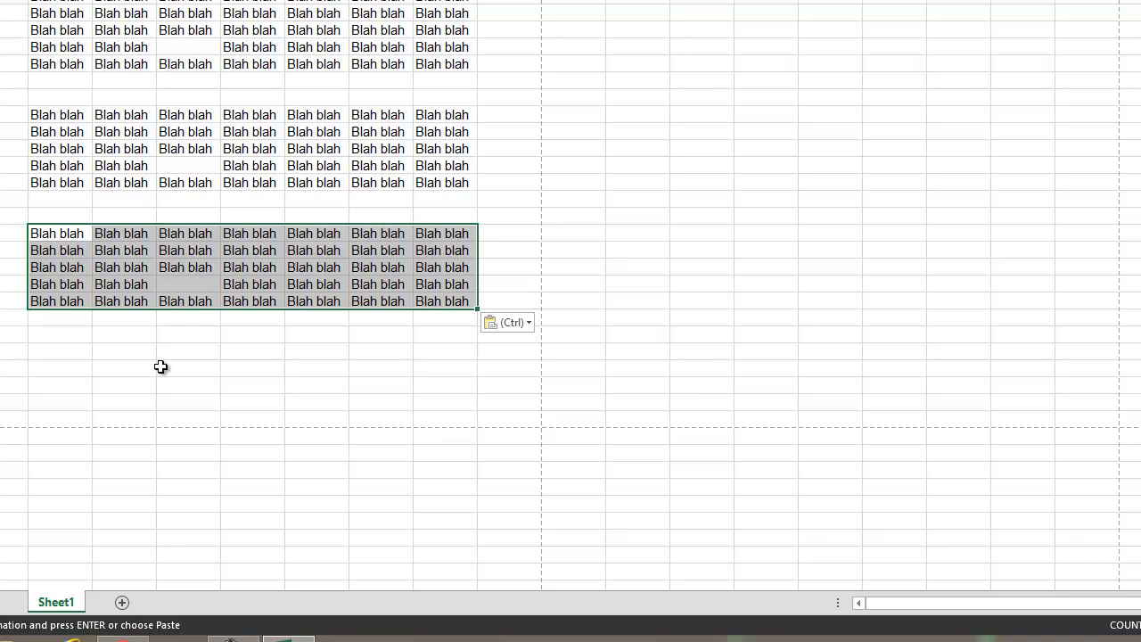
pyautogui.click(83, 387)
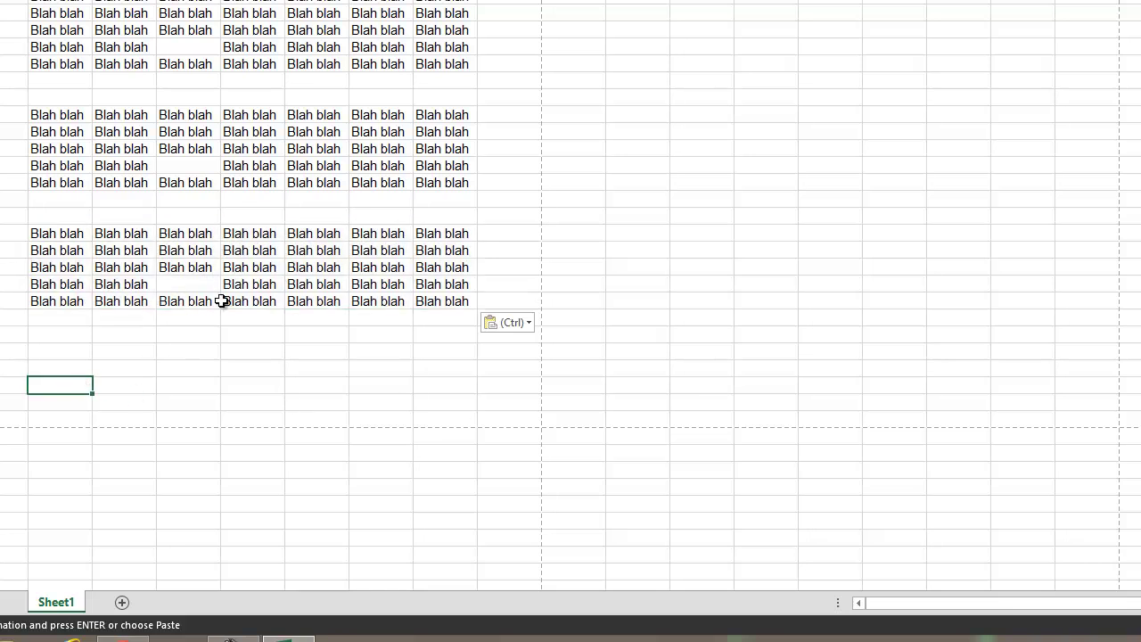
# Enter the footer 'This site is blah blah blah' below the blocks and copy that cell
pyautogui.click(183, 417)
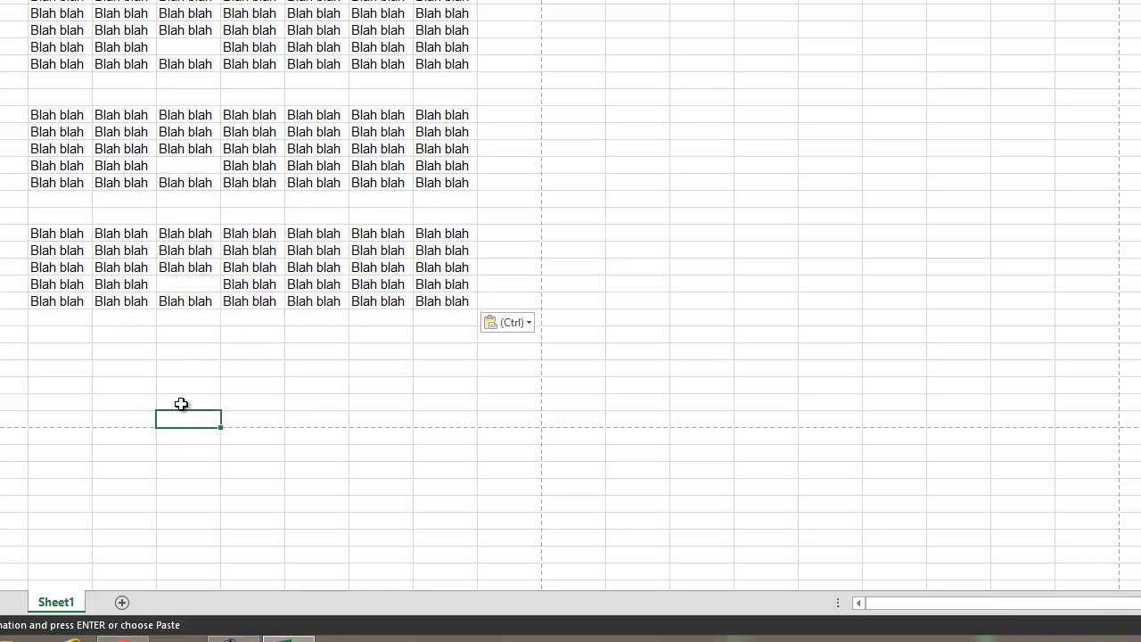
pyautogui.press('Escape')
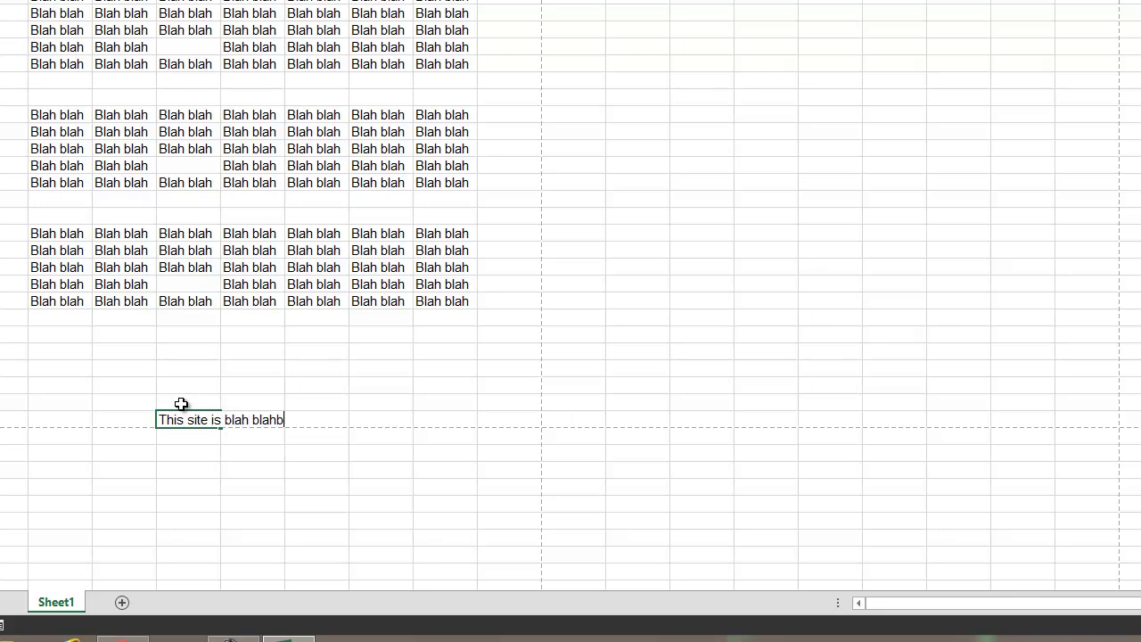
pyautogui.click(198, 401)
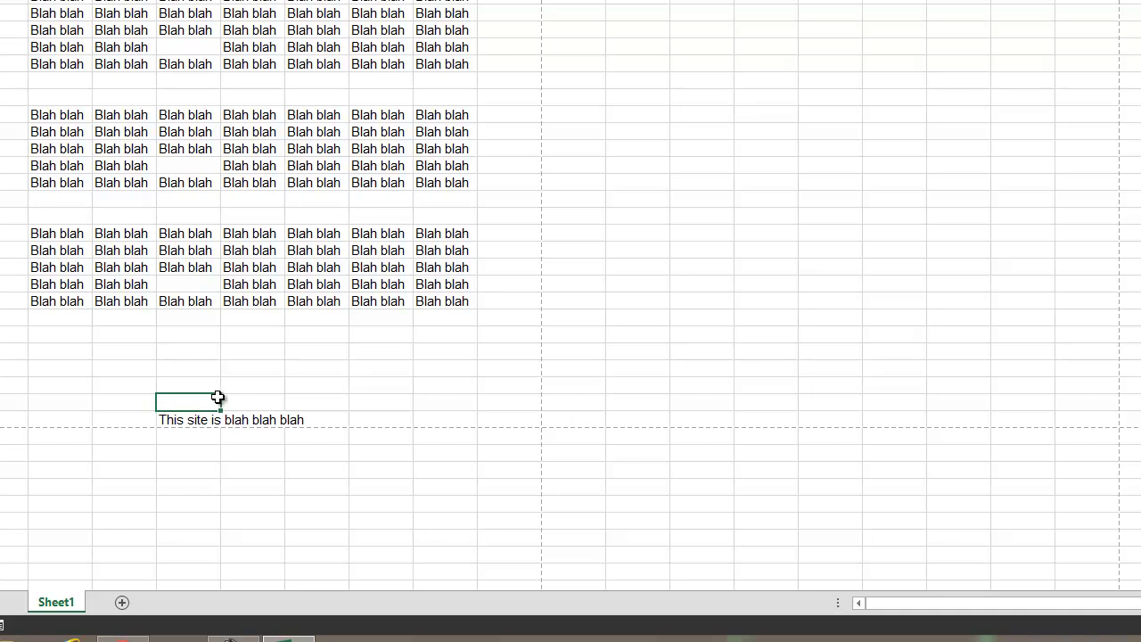
pyautogui.click(175, 415)
pyautogui.hotkey('ctrl', 'c')
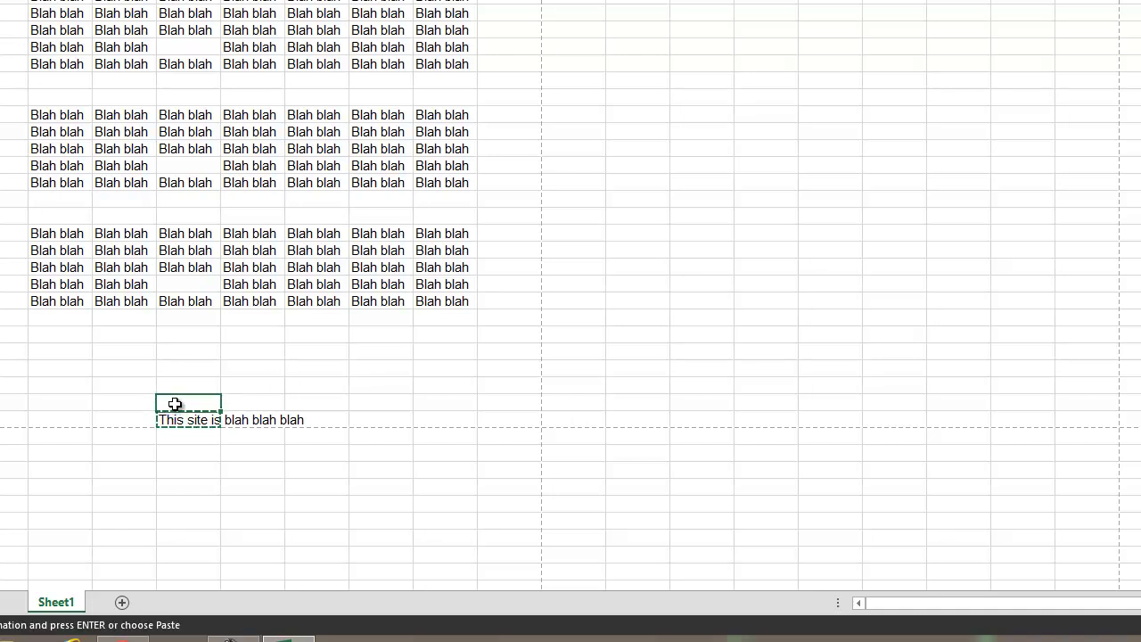
pyautogui.scroll(5, 434, 467)
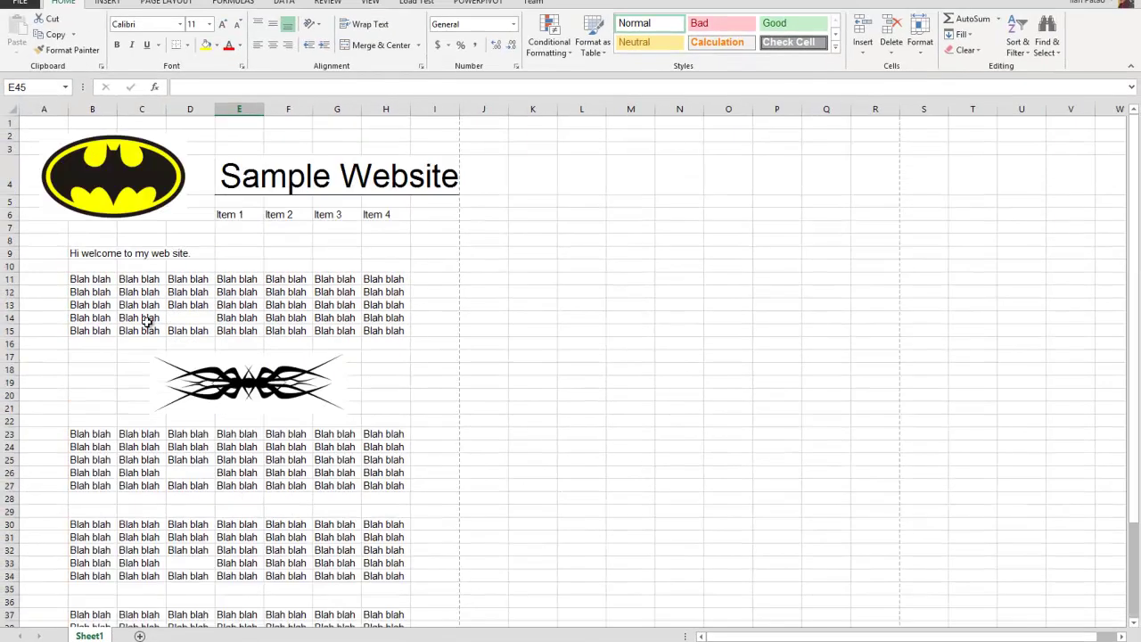
pyautogui.scroll(-4, 350, 312)
pyautogui.scroll(2, 349, 318)
pyautogui.scroll(2, 350, 318)
pyautogui.scroll(-5, 237, 365)
pyautogui.scroll(5, 242, 356)
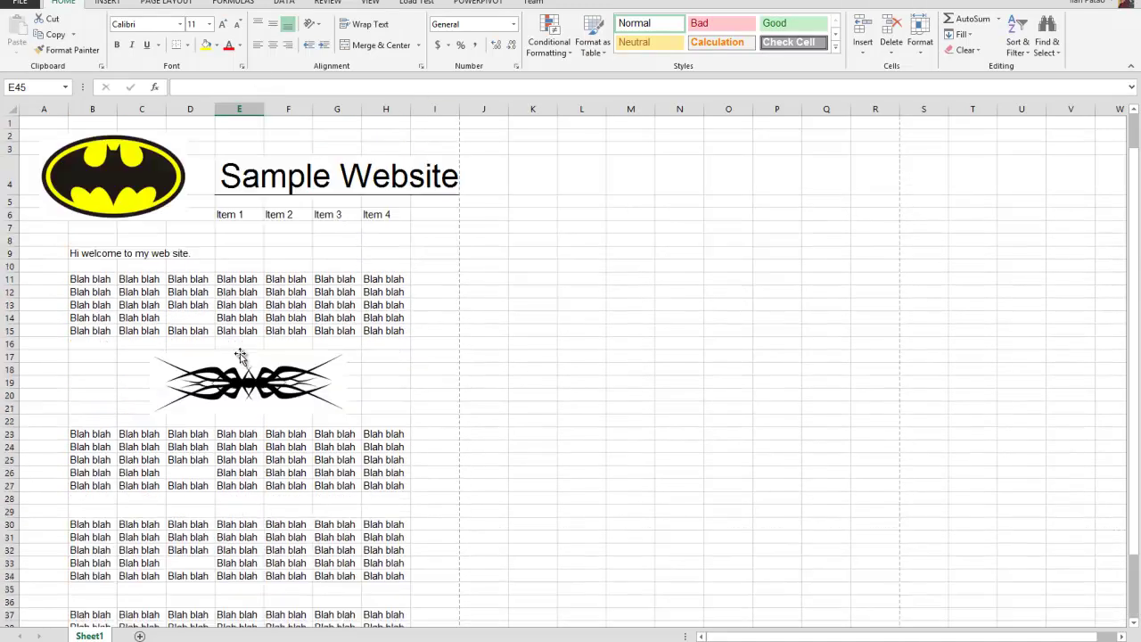
# Start Save As to the Desktop, creating and opening a new folder named Sample
pyautogui.click(22, 4)
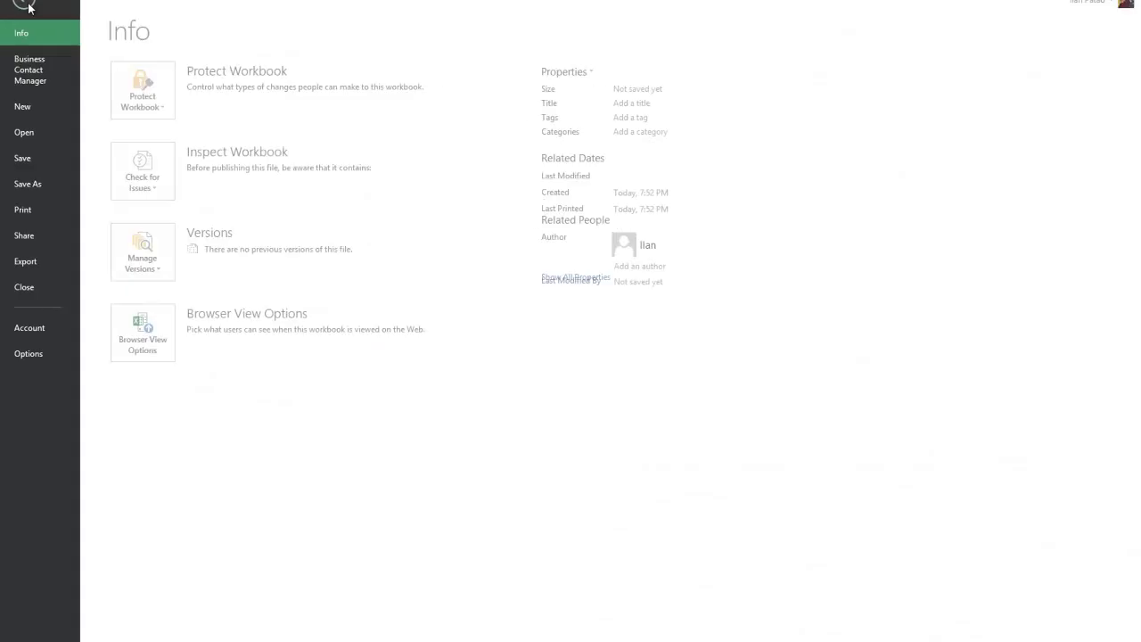
pyautogui.click(56, 183)
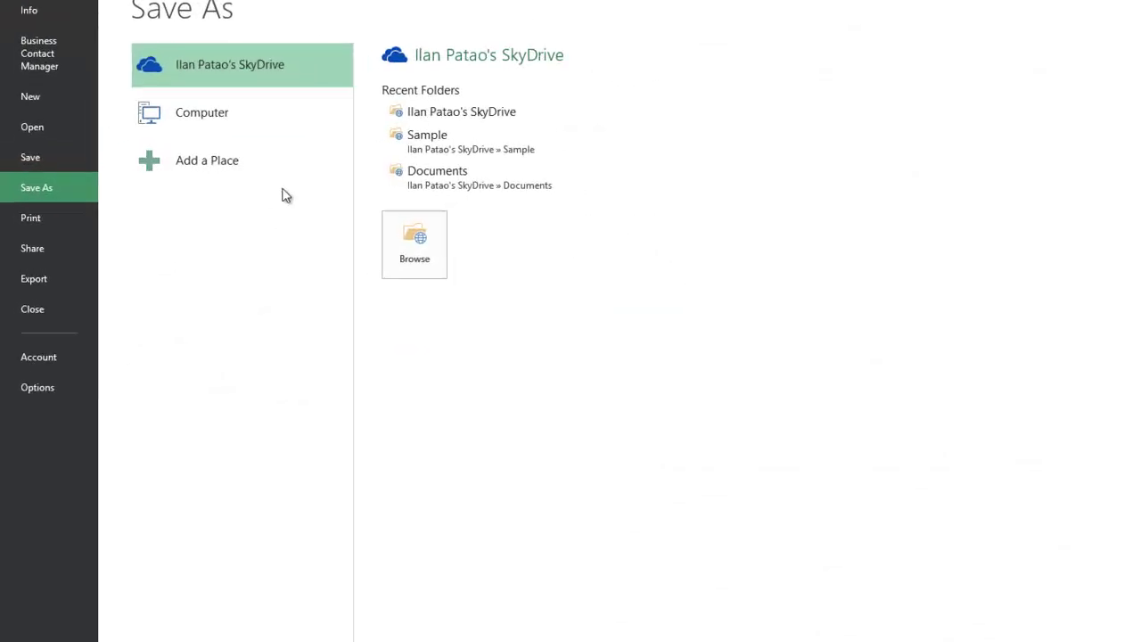
pyautogui.click(227, 125)
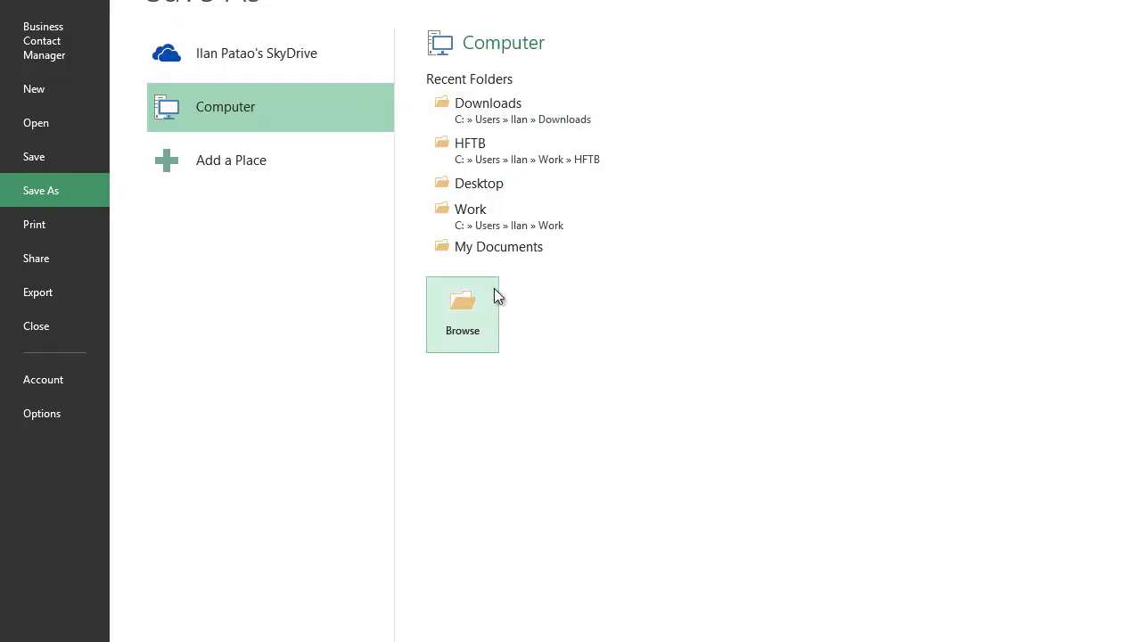
pyautogui.click(472, 309)
pyautogui.click(69, 56)
pyautogui.click(130, 1)
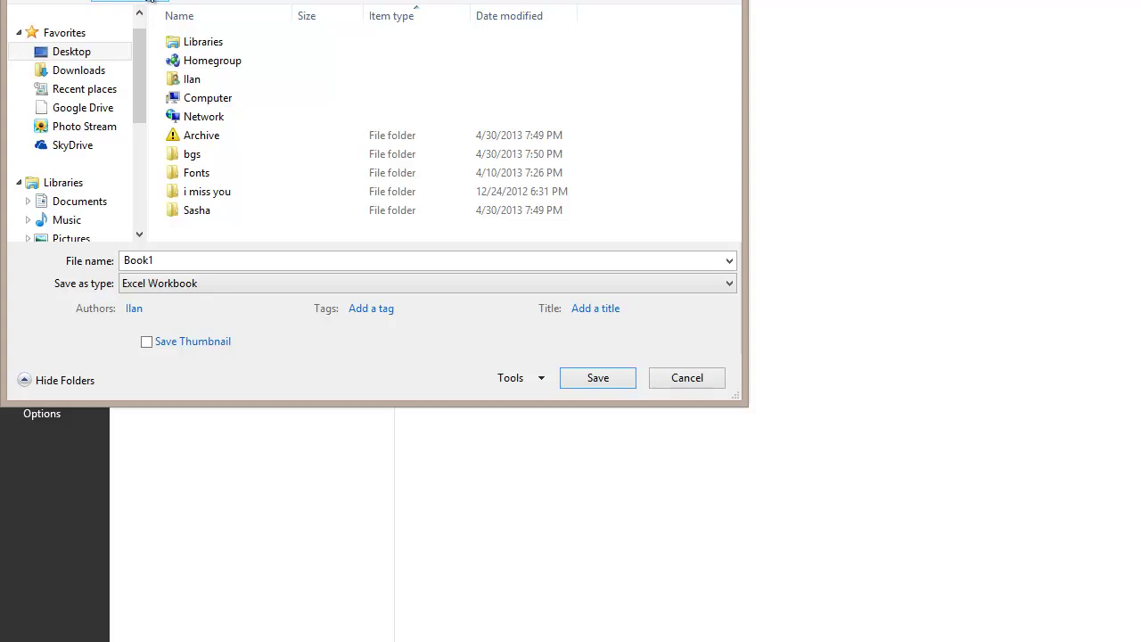
pyautogui.write('Sample')
pyautogui.press('Return')
pyautogui.doubleClick(239, 226)
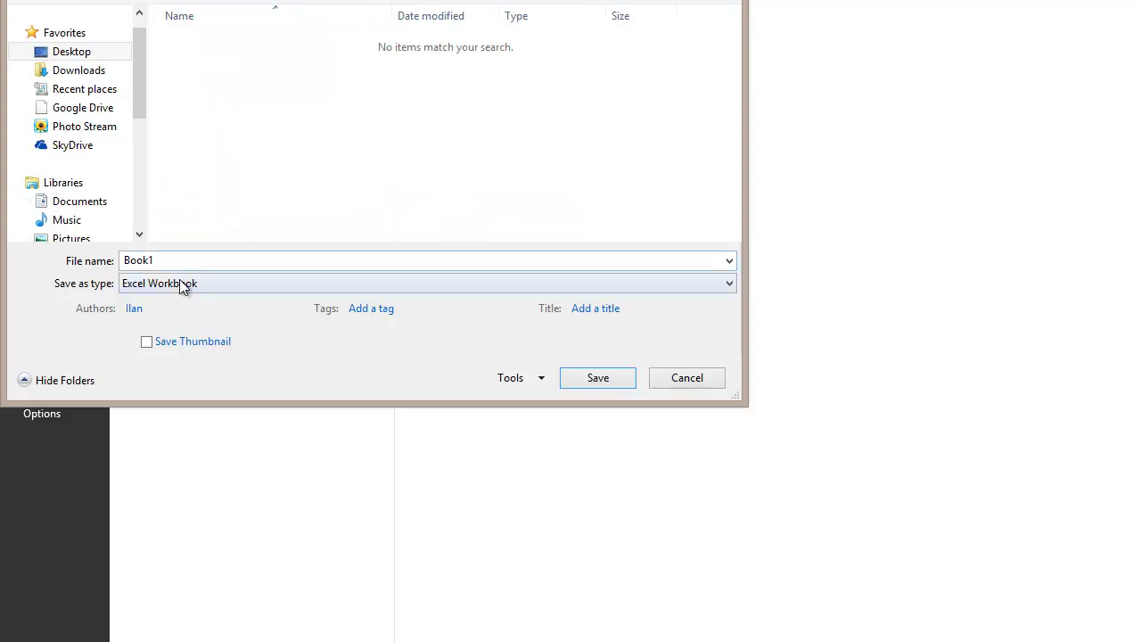
# Save as a Web Page named index, then close Excel and open the desktop Sample folder
pyautogui.click(250, 283)
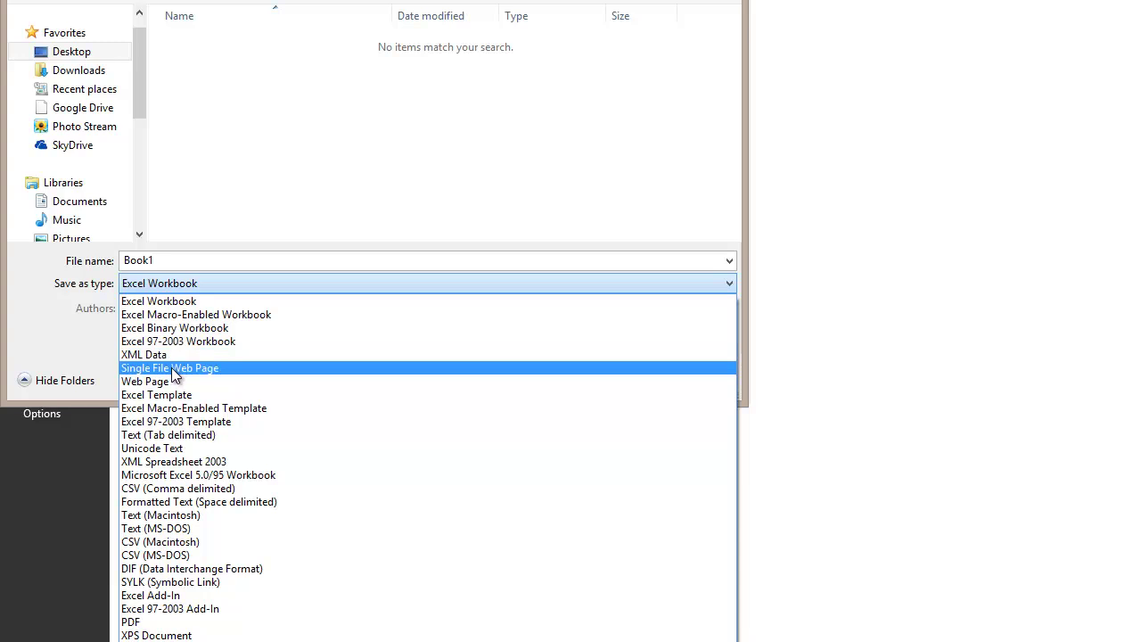
pyautogui.click(166, 381)
pyautogui.doubleClick(154, 260)
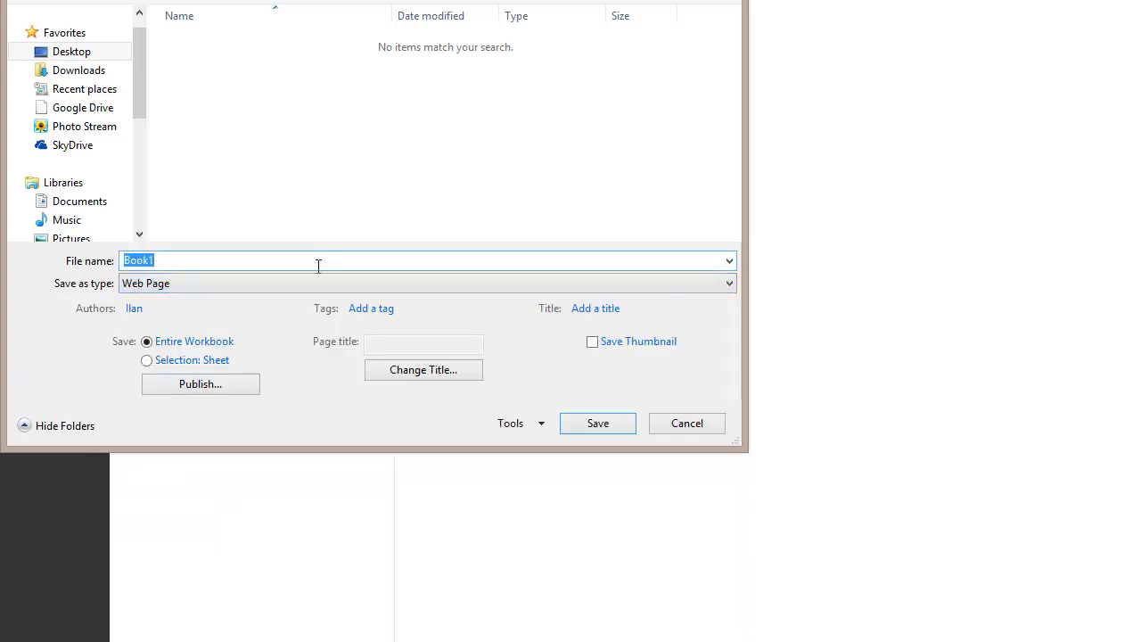
pyautogui.write('index')
pyautogui.click(595, 420)
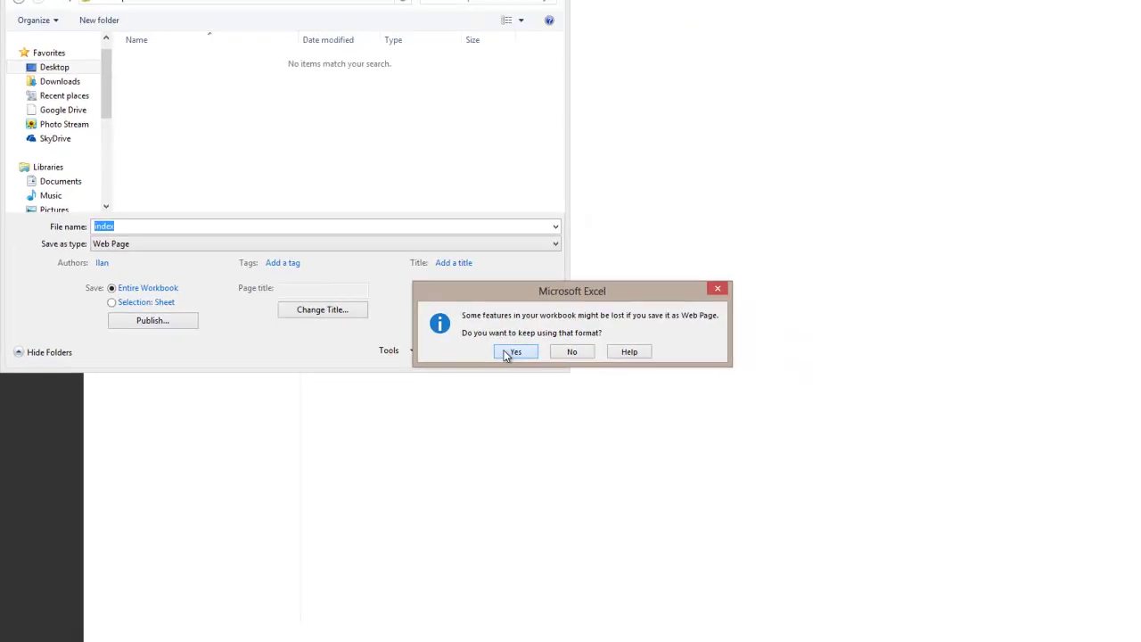
pyautogui.click(514, 352)
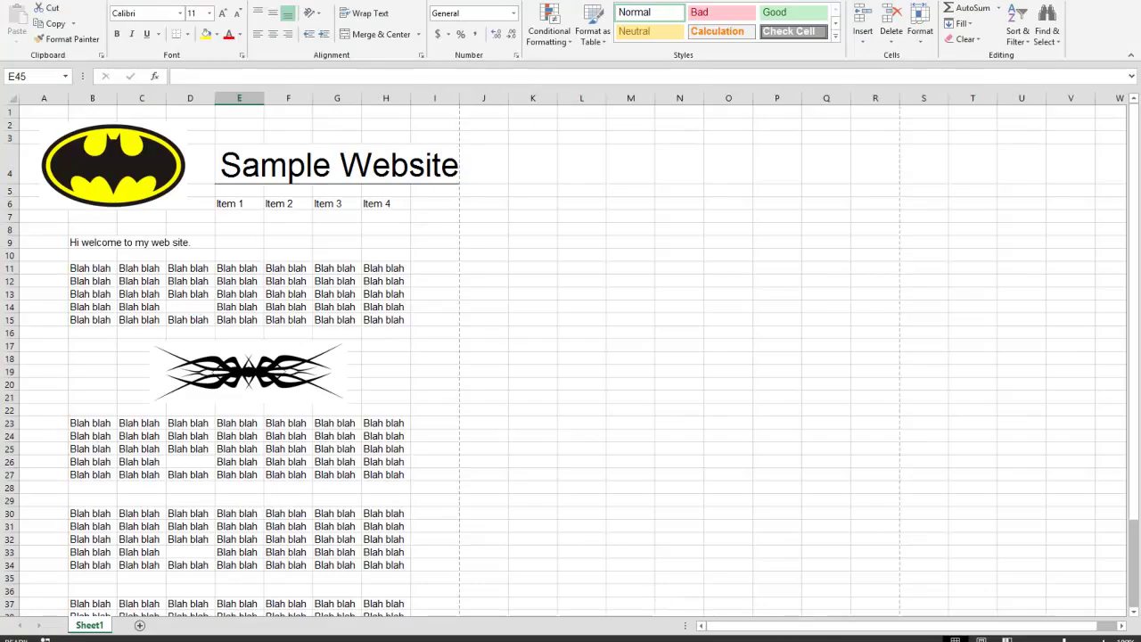
pyautogui.hotkey('alt', 'F4')
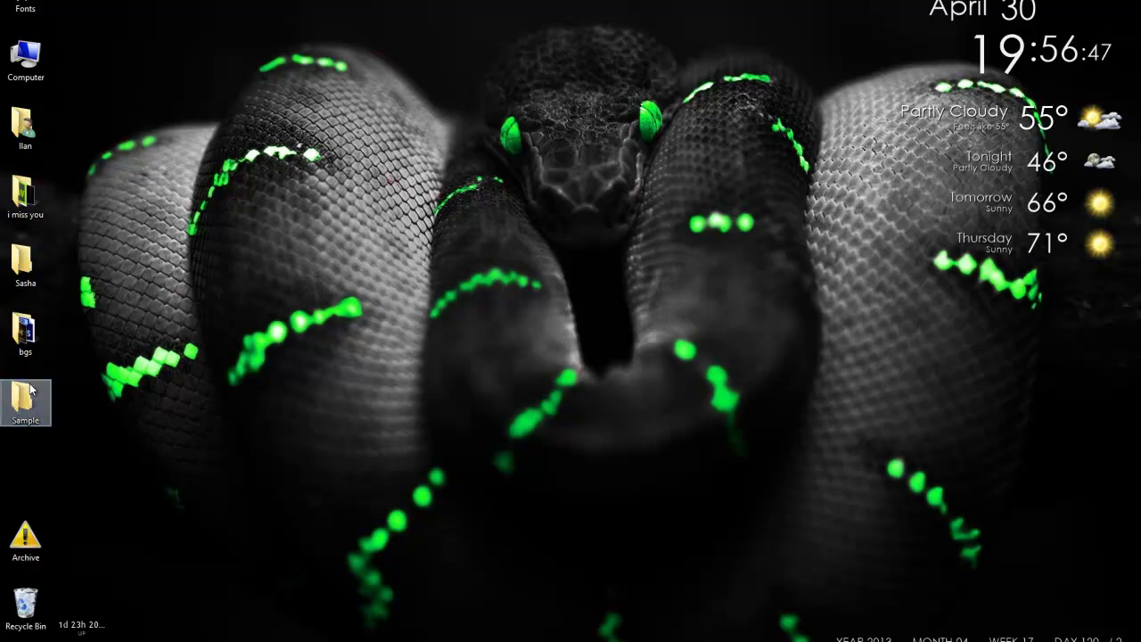
pyautogui.doubleClick(31, 390)
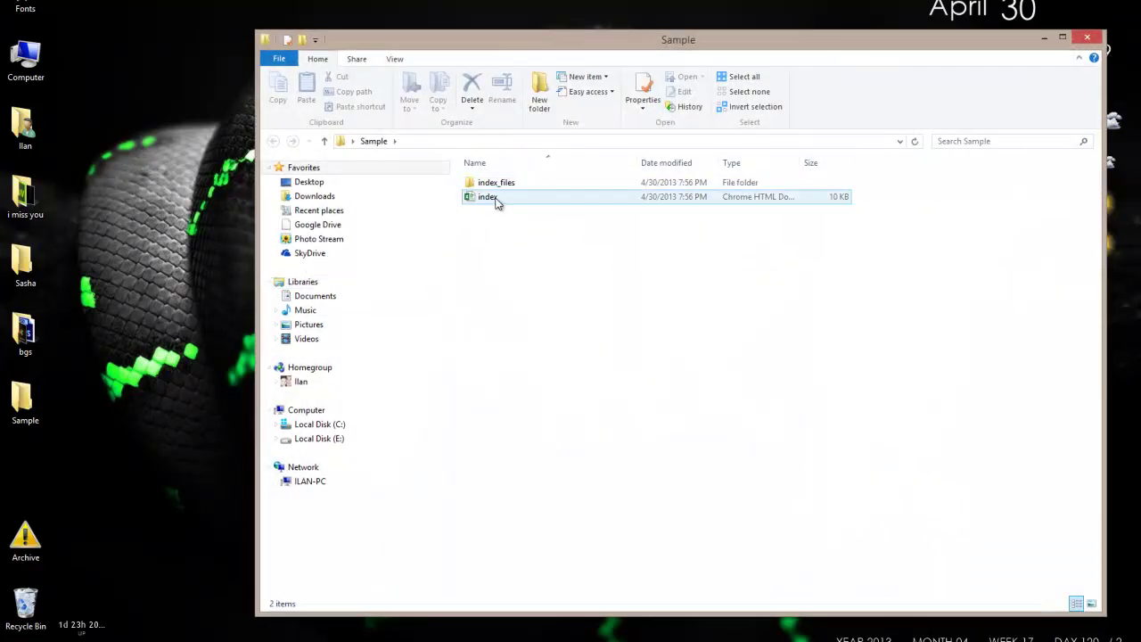
# Check the index_files folder's contents, then open the index page with Google Chrome
pyautogui.click(496, 198)
pyautogui.click(497, 182)
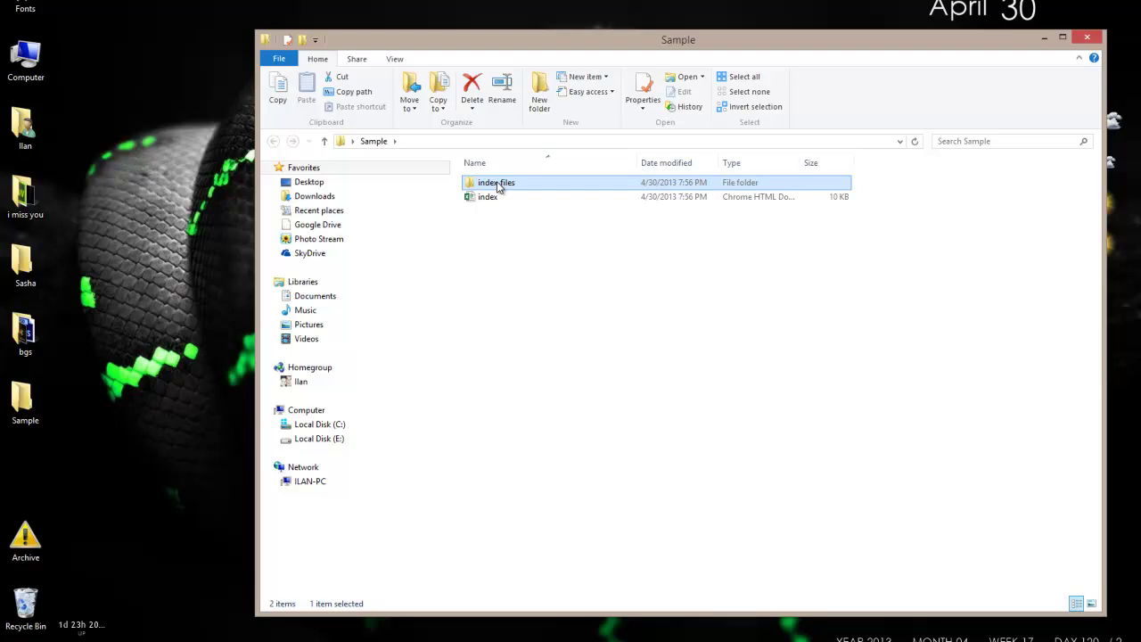
pyautogui.doubleClick(497, 182)
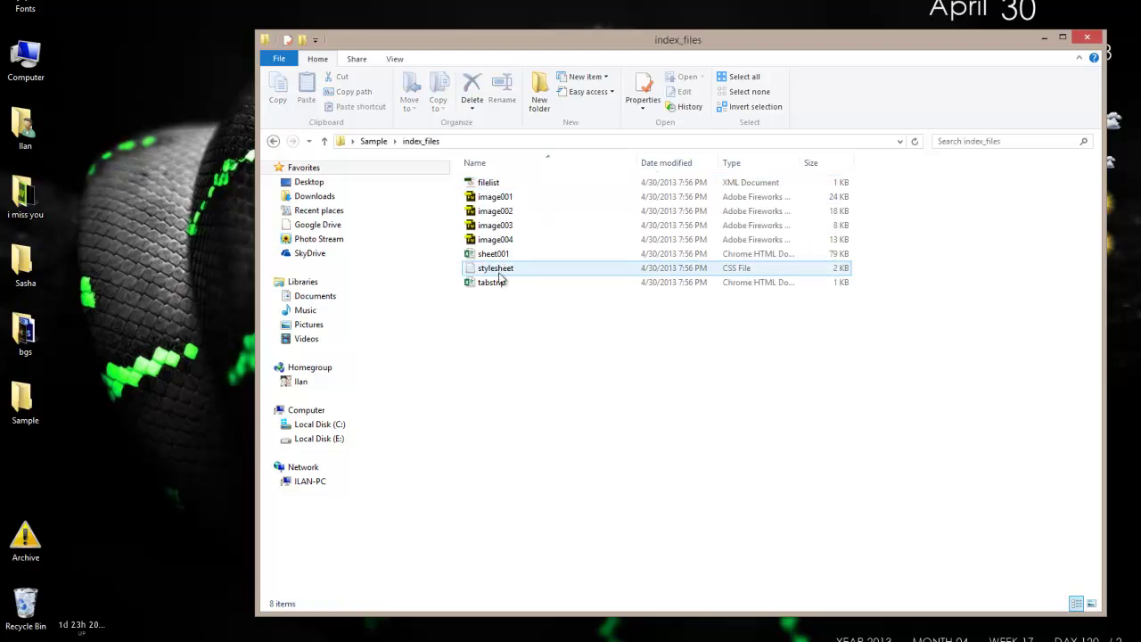
pyautogui.press('BackSpace')
pyautogui.click(493, 196)
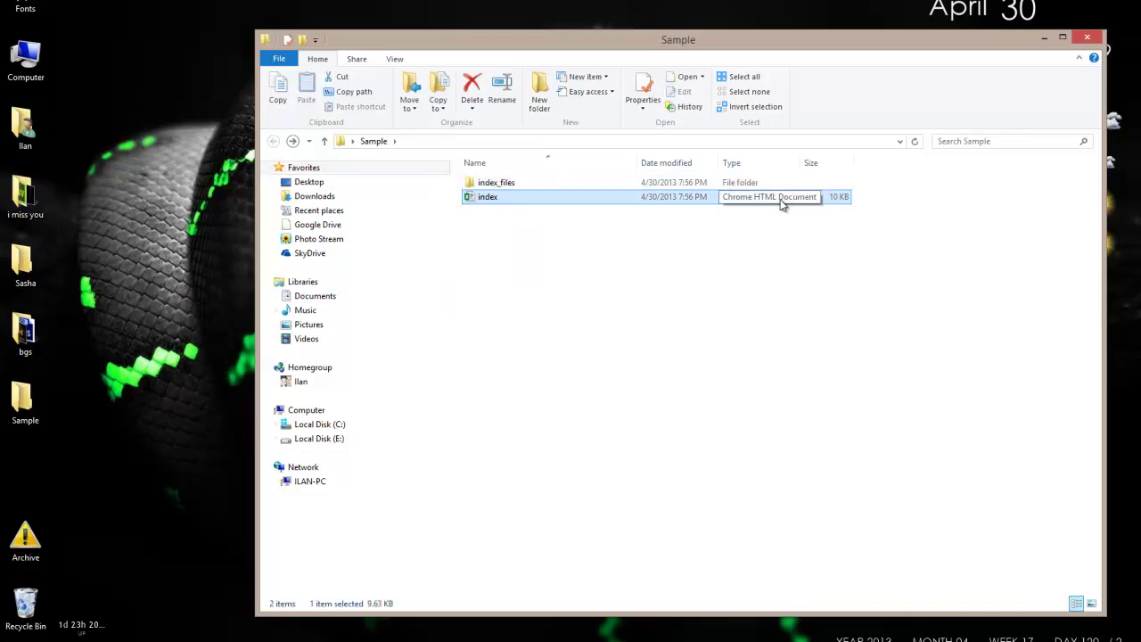
pyautogui.rightClick(511, 204)
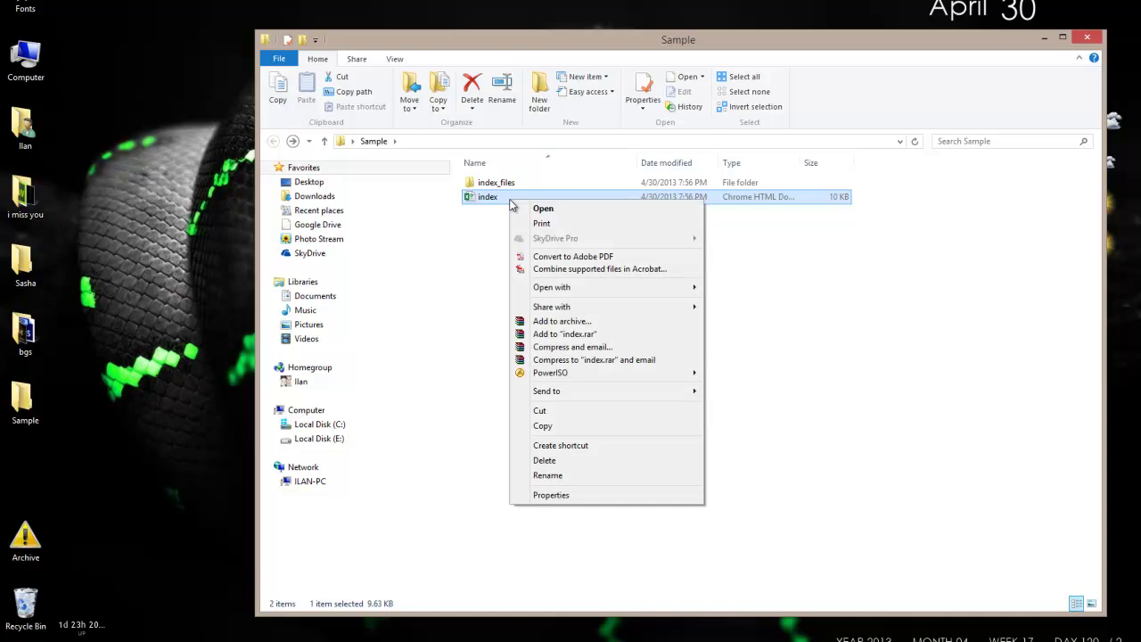
pyautogui.moveTo(599, 297)
pyautogui.click(769, 300)
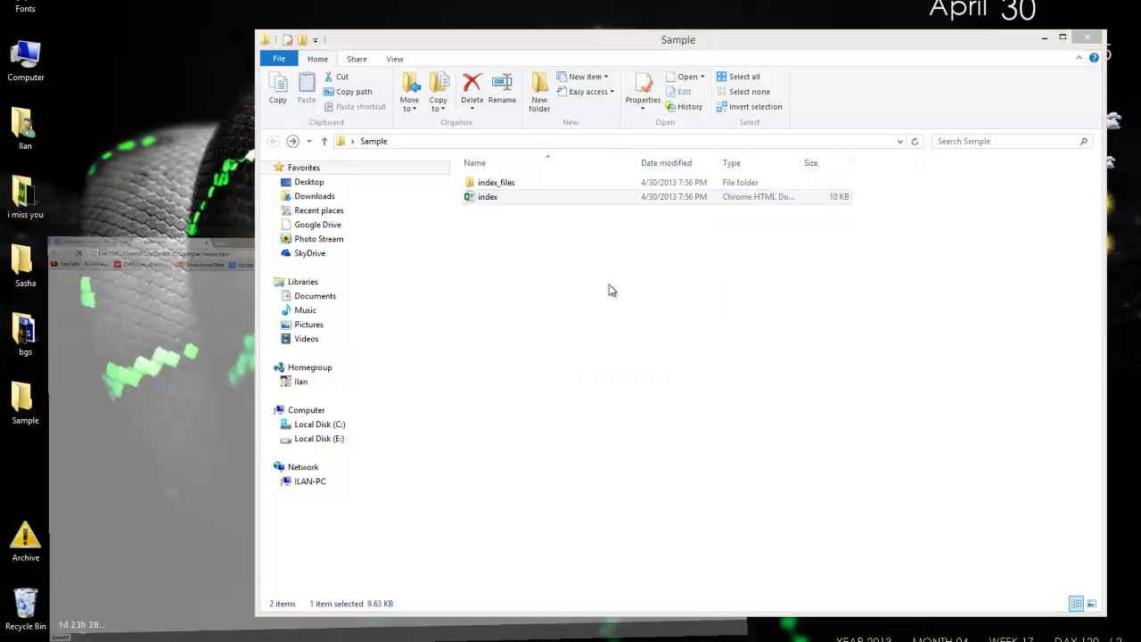
pyautogui.scroll(-1, 434, 267)
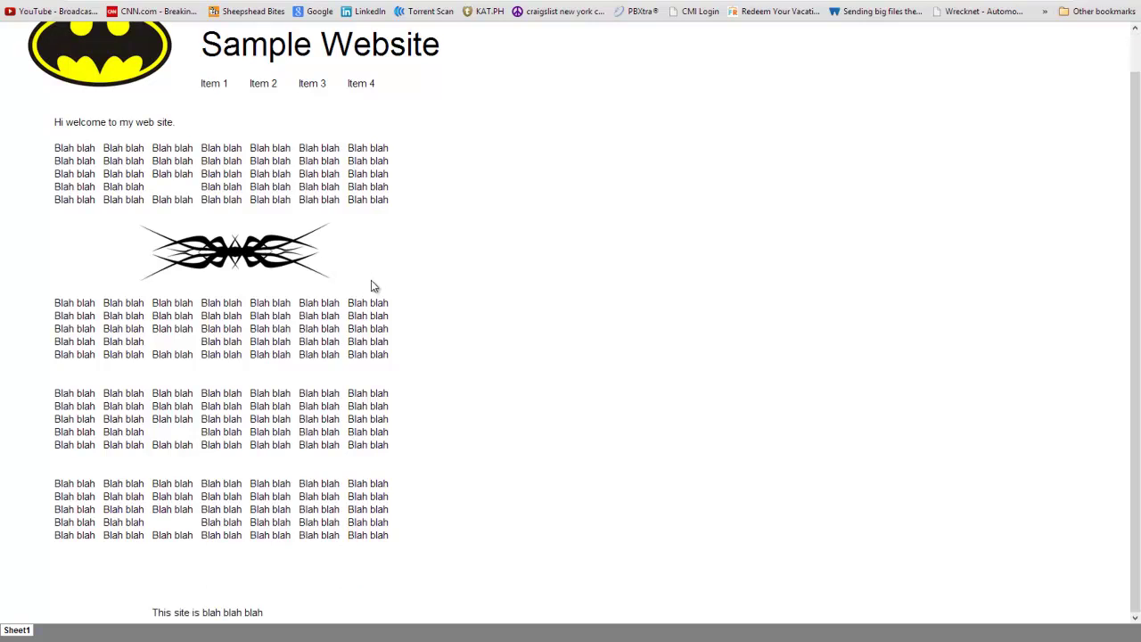
pyautogui.scroll(1, 373, 286)
pyautogui.scroll(-1, 373, 286)
pyautogui.scroll(1, 346, 529)
pyautogui.moveTo(214, 167); pyautogui.dragTo(357, 471)
pyautogui.click(66, 283)
pyautogui.scroll(-1, 66, 283)
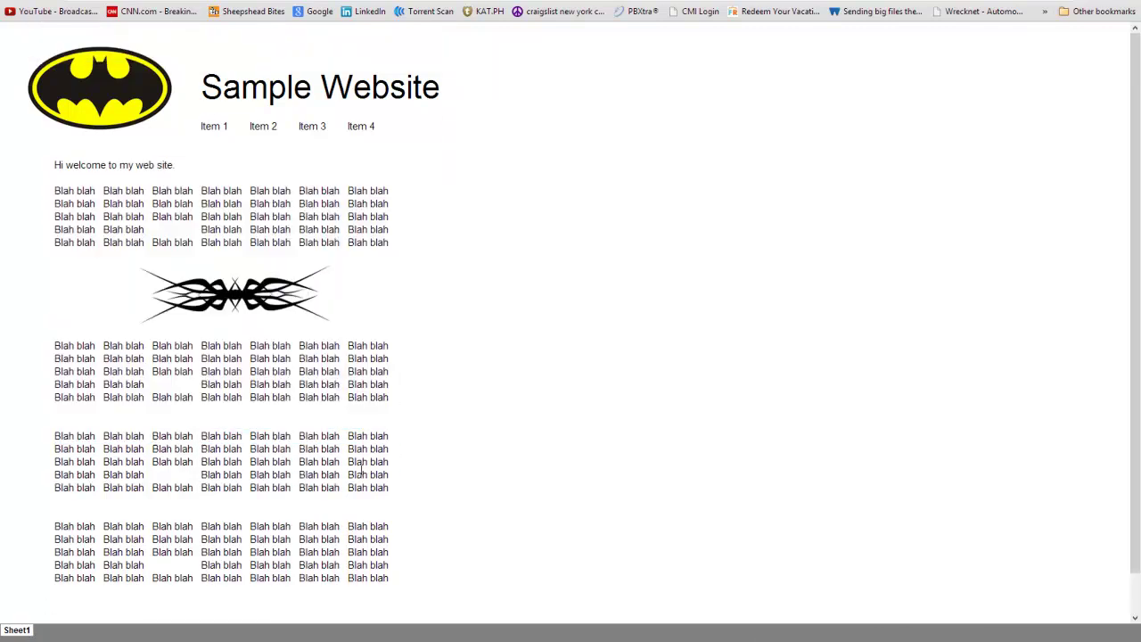
pyautogui.scroll(1, 66, 283)
pyautogui.scroll(-1, 403, 275)
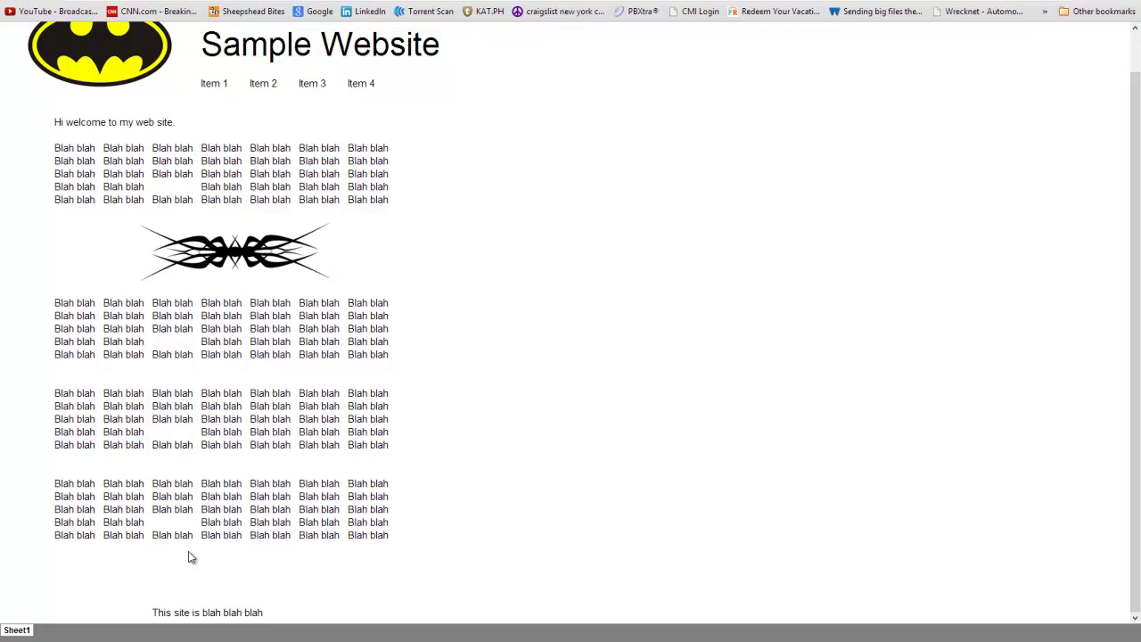
pyautogui.scroll(1, 192, 535)
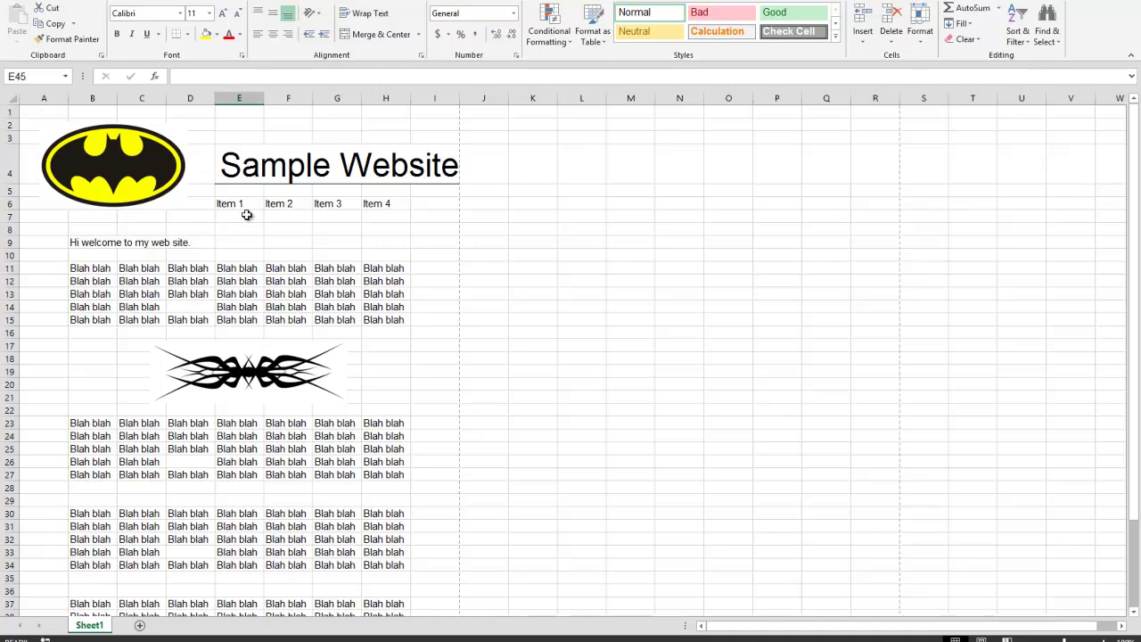
pyautogui.click(236, 204)
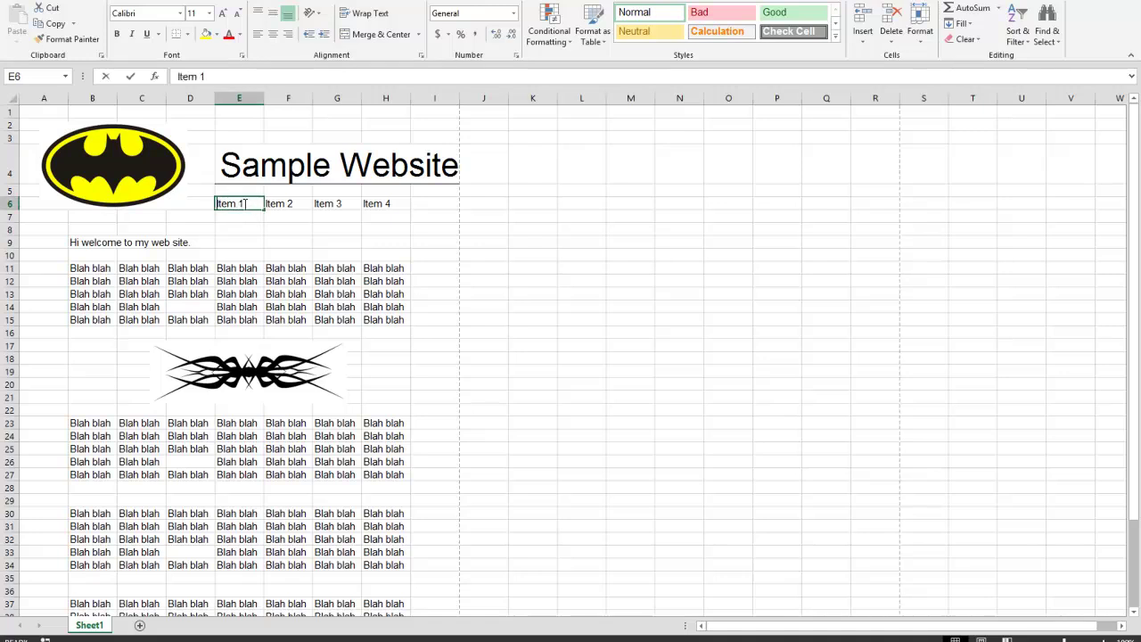
pyautogui.click(231, 223)
pyautogui.click(231, 203)
pyautogui.rightClick(234, 205)
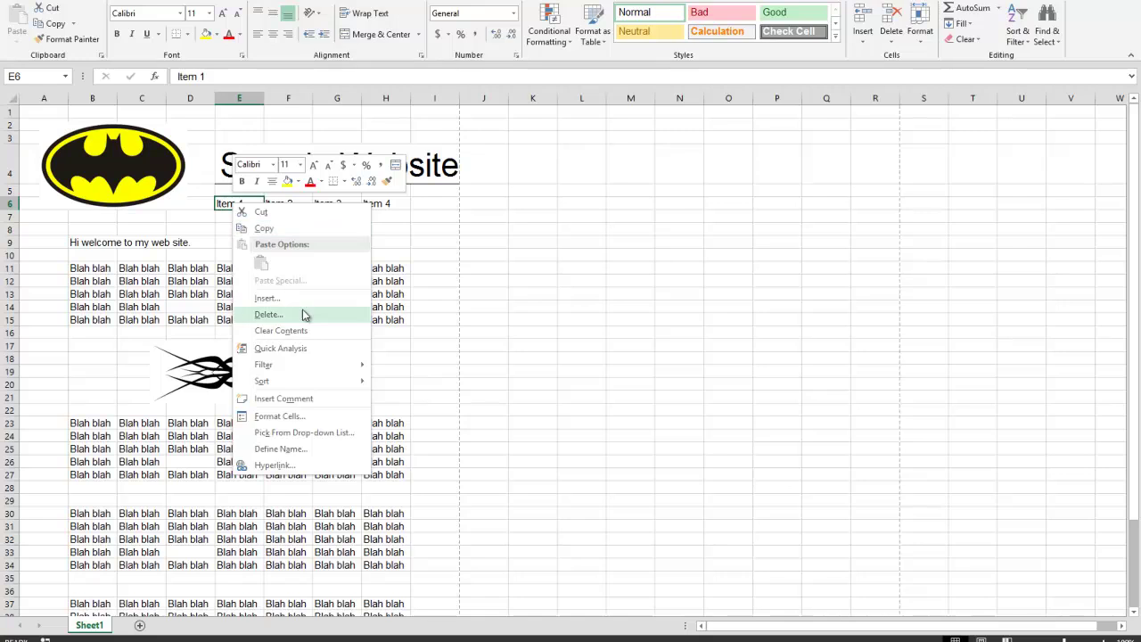
pyautogui.click(314, 465)
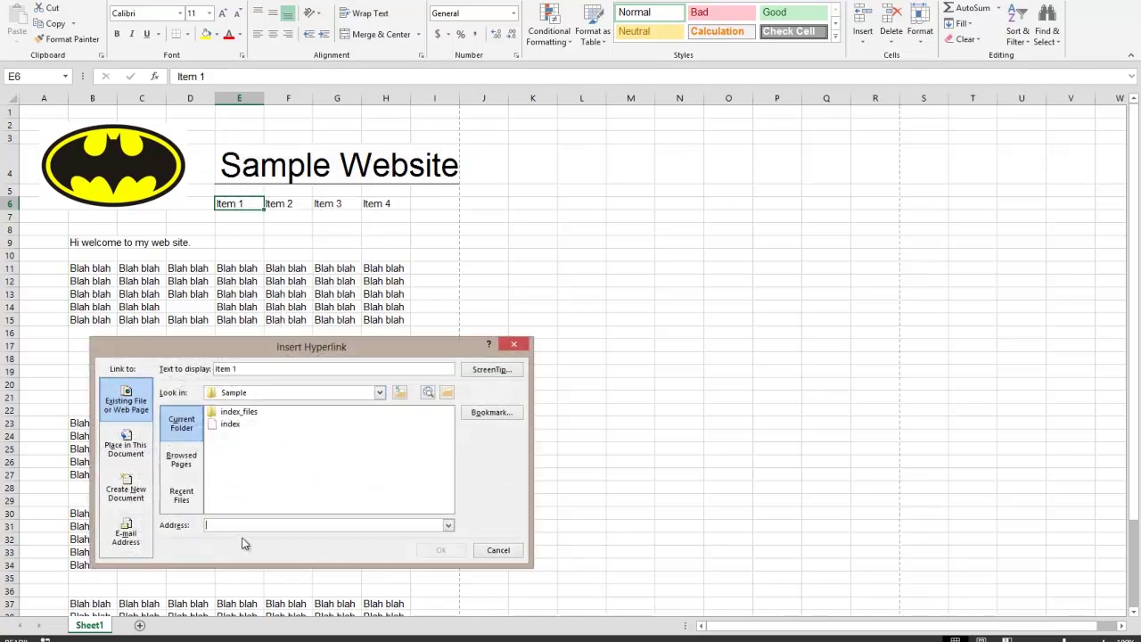
pyautogui.click(229, 425)
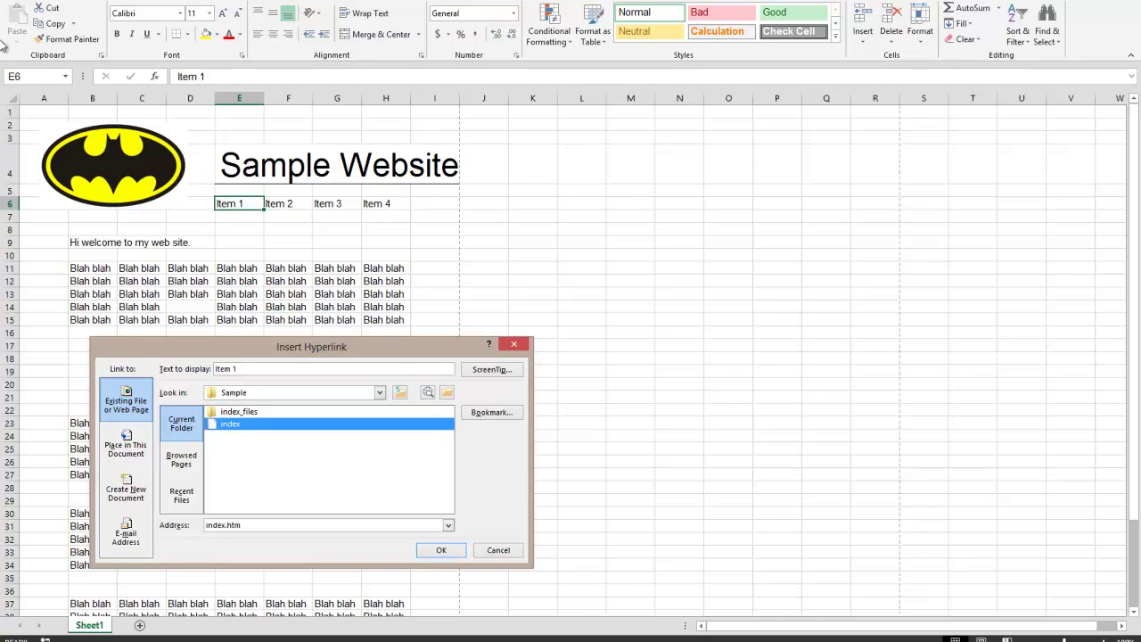
pyautogui.click(498, 550)
pyautogui.click(245, 221)
pyautogui.click(243, 170)
pyautogui.moveTo(242, 171); pyautogui.dragTo(482, 167)
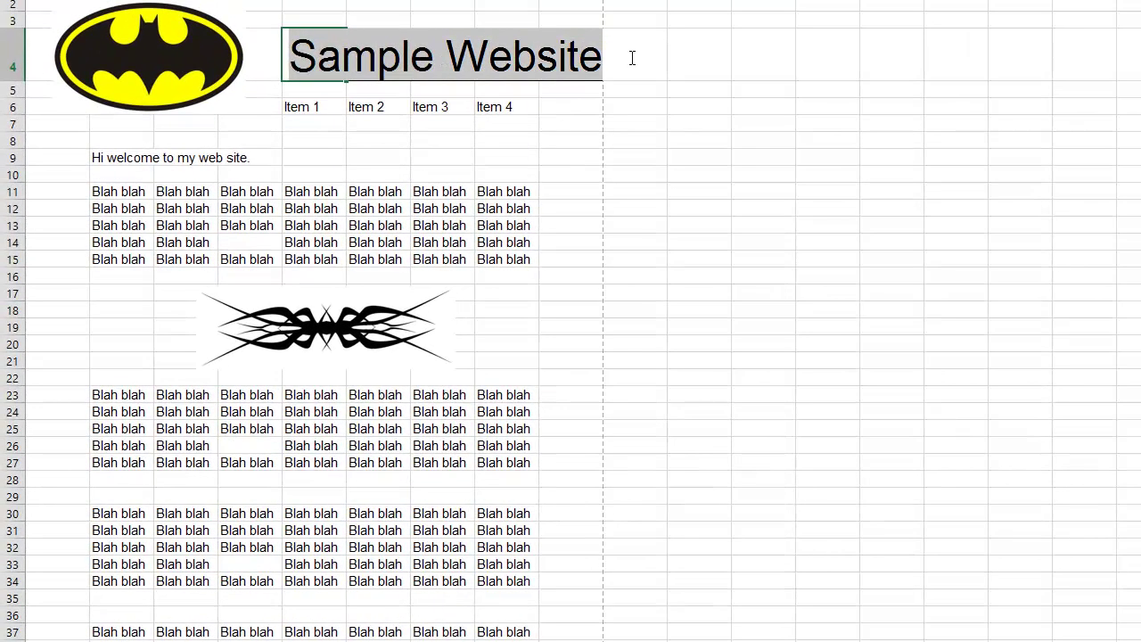
# Title the sheet 'About me' and rename Item 1 to Home and Item 2 to About Me
pyautogui.write('About me')
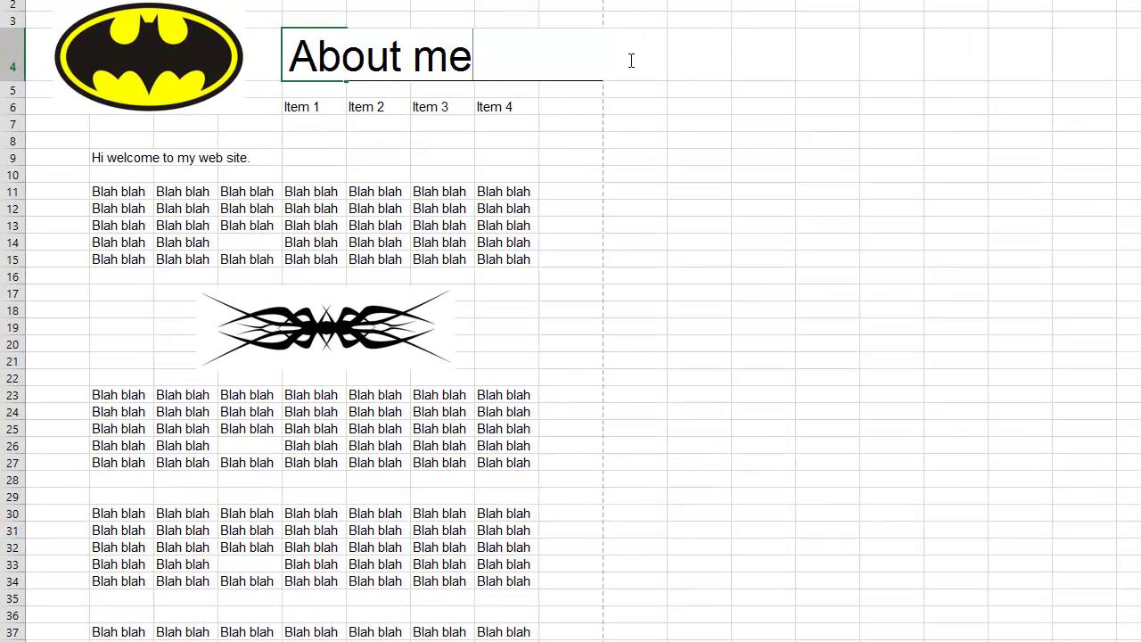
pyautogui.click(502, 107)
pyautogui.click(328, 109)
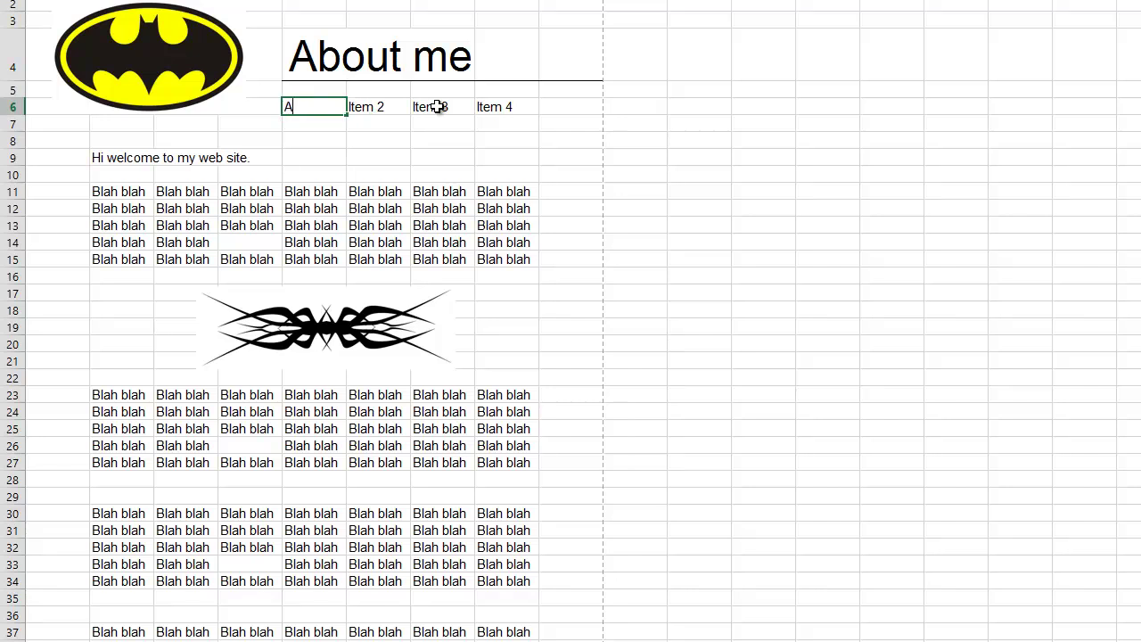
pyautogui.write('Index')
pyautogui.click(370, 109)
pyautogui.click(320, 106)
pyautogui.write('Home')
pyautogui.press('Tab')
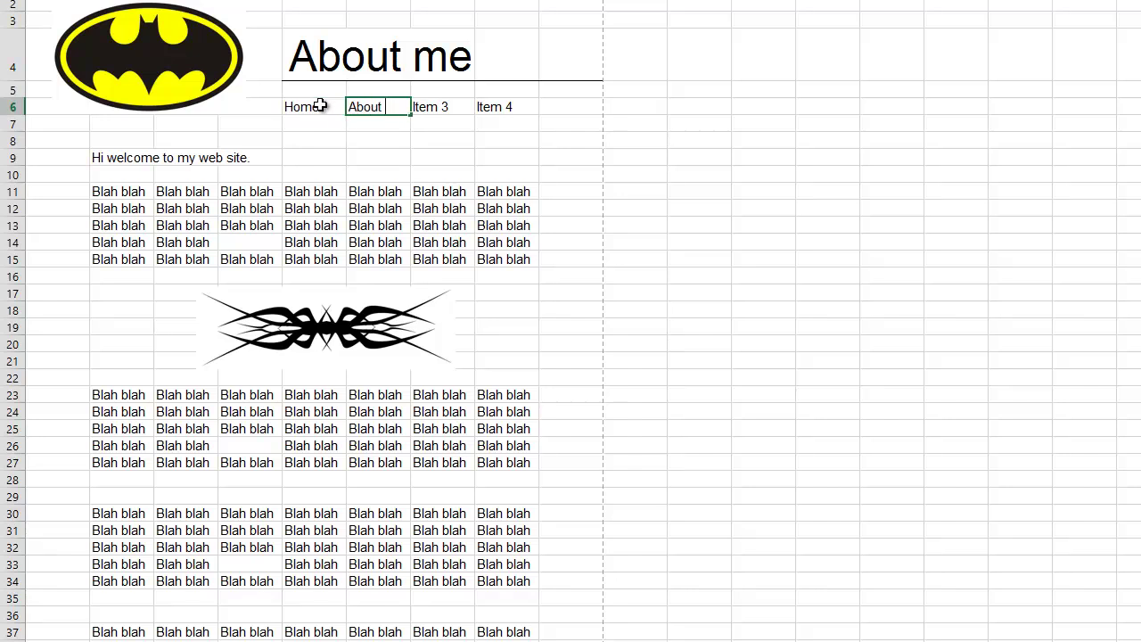
pyautogui.press('Return')
pyautogui.click(428, 106)
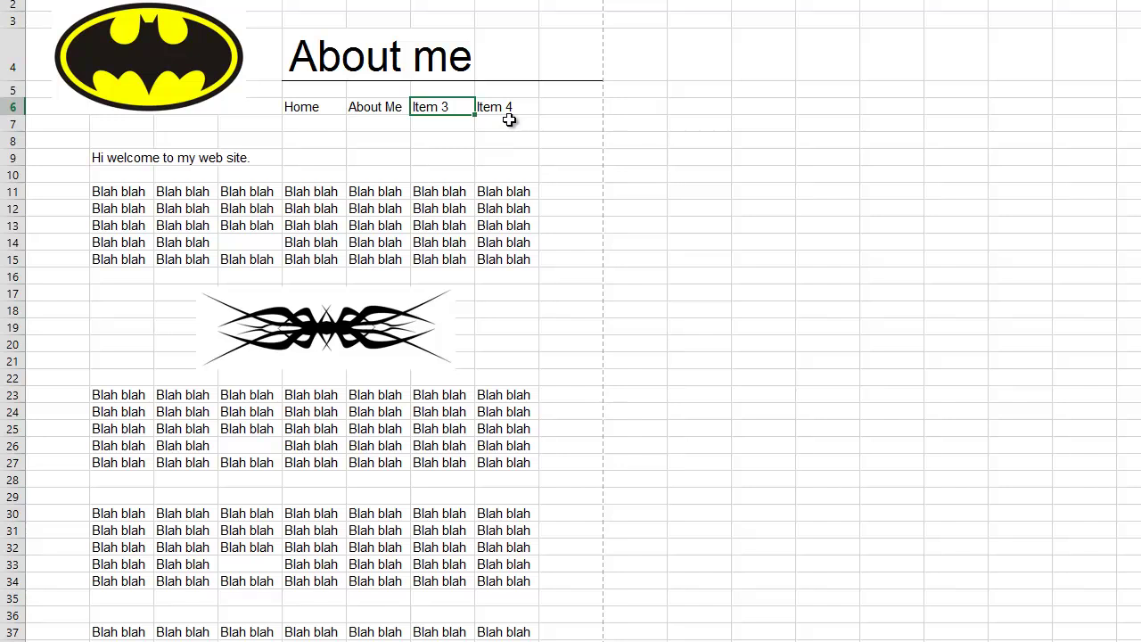
pyautogui.click(395, 105)
pyautogui.hotkey('alt', 'f')
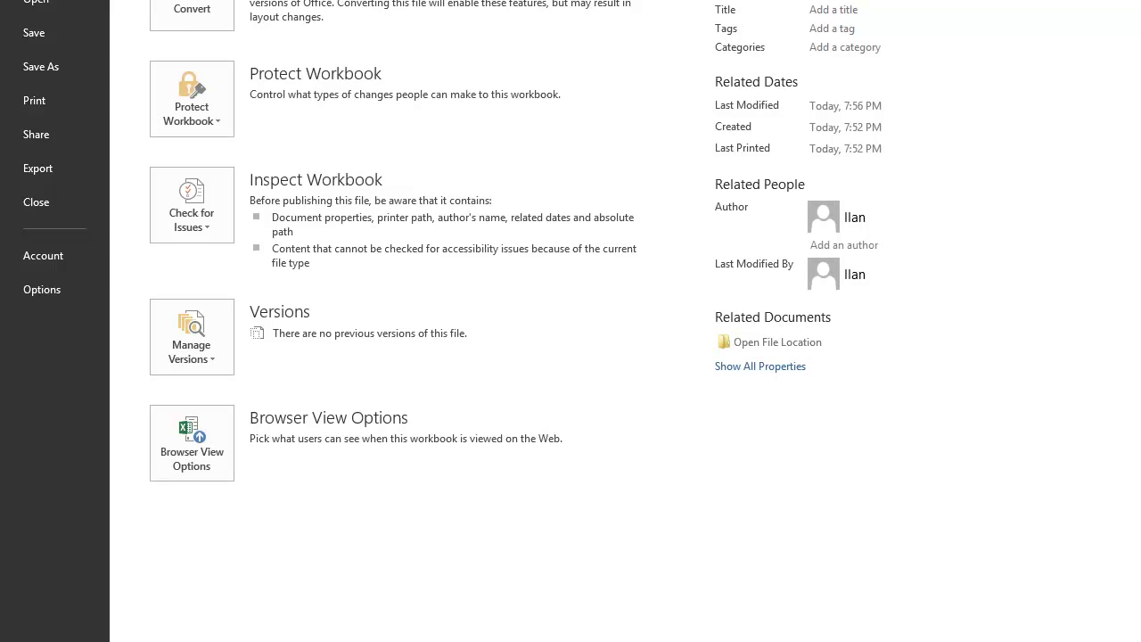
# Save the workbook as Web Page 'aboutme' in the Sample folder, keeping the web format
pyautogui.click(59, 70)
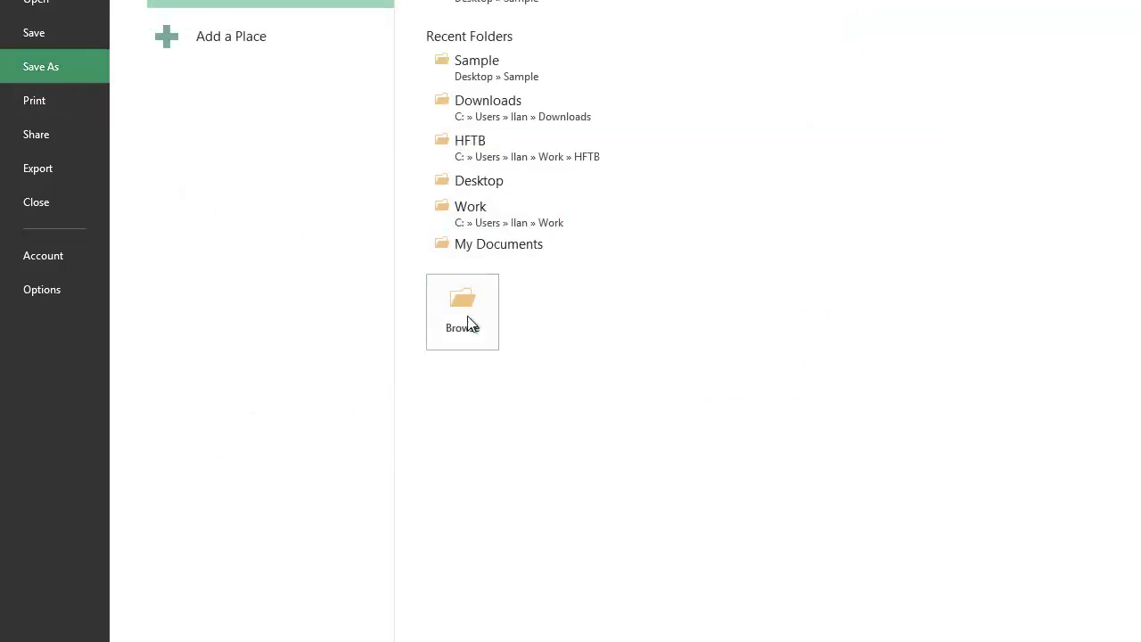
pyautogui.click(491, 5)
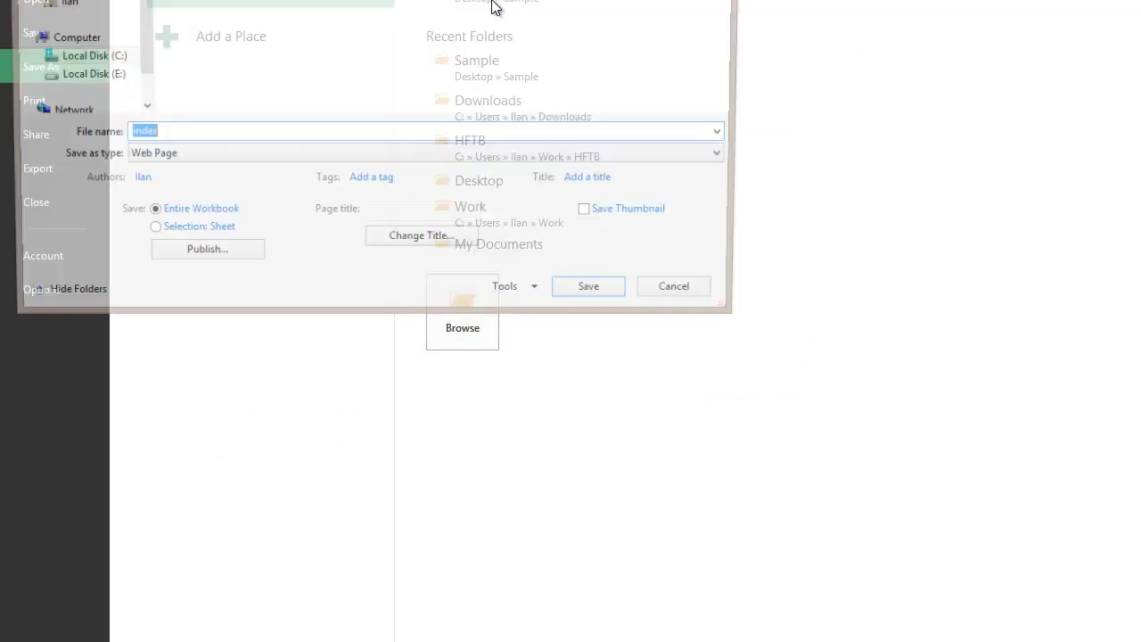
pyautogui.write('aboutme.h')
pyautogui.press('BackSpace')
pyautogui.press('BackSpace')
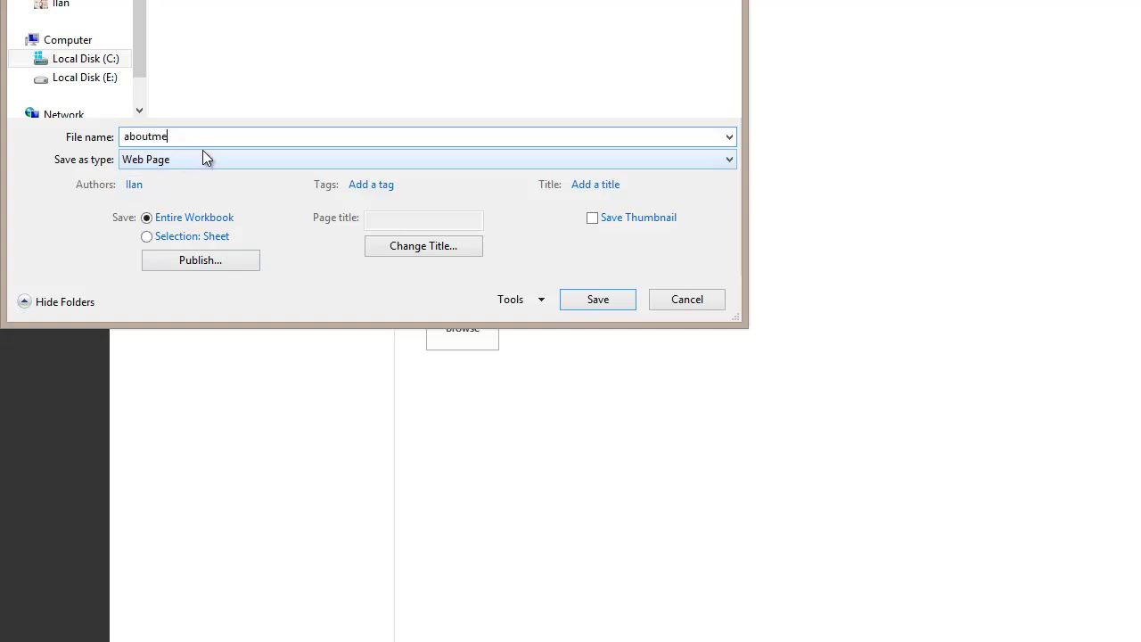
pyautogui.click(591, 301)
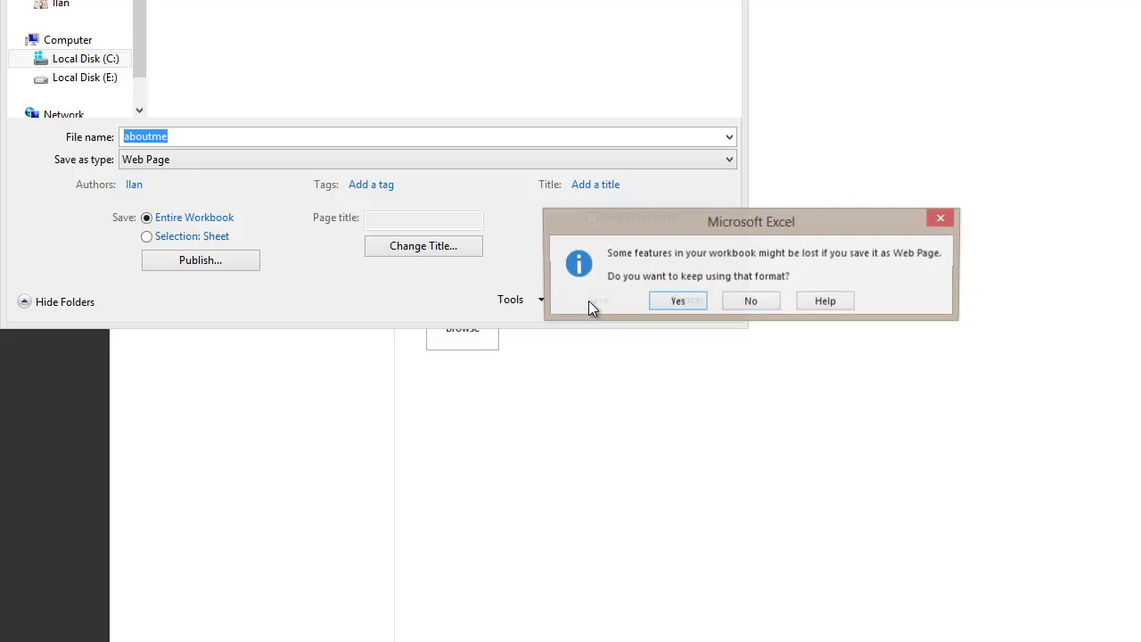
pyautogui.click(683, 304)
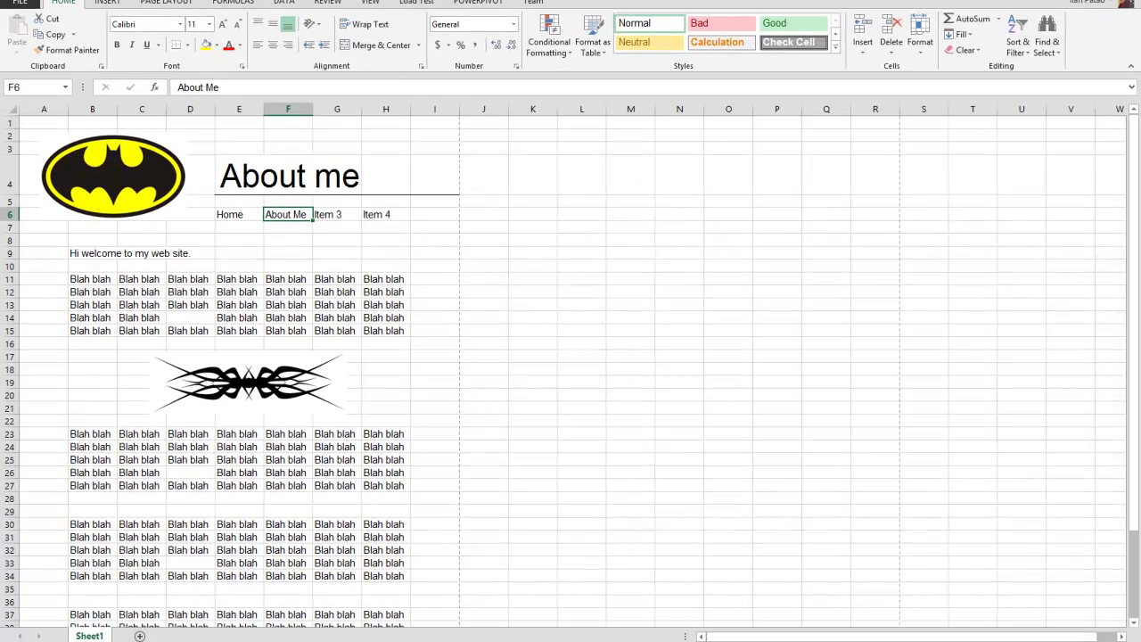
pyautogui.hotkey('alt', 'Tab')
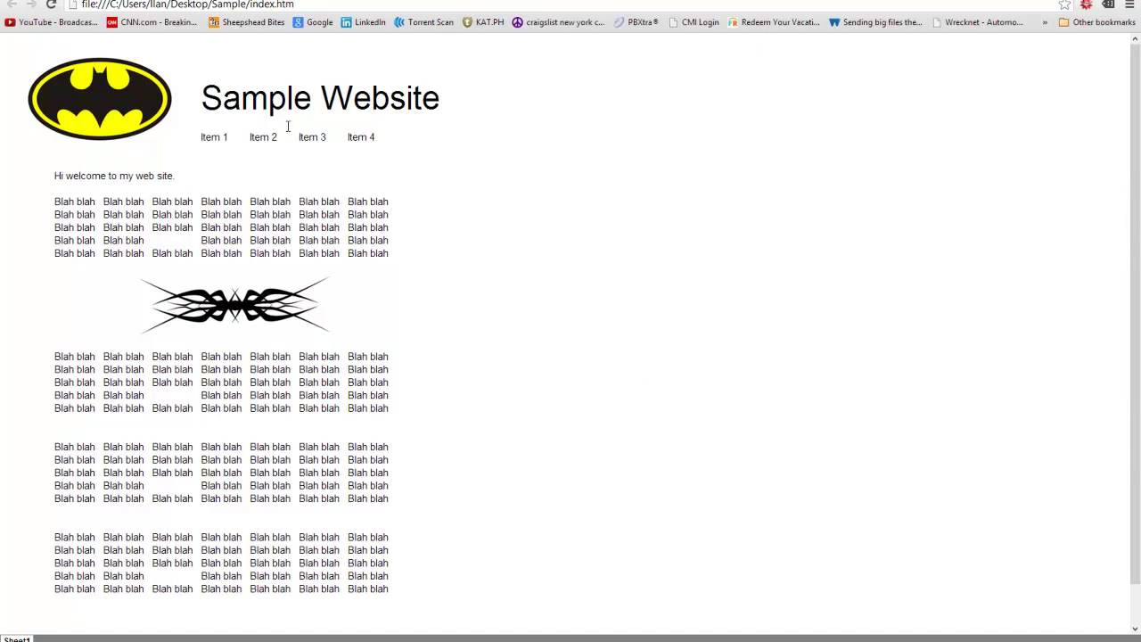
# Open index in the browser from the Sample folder, then close the browser window
pyautogui.hotkey('alt', 'Tab')
pyautogui.click(486, 222)
pyautogui.click(486, 236)
pyautogui.rightClick(486, 235)
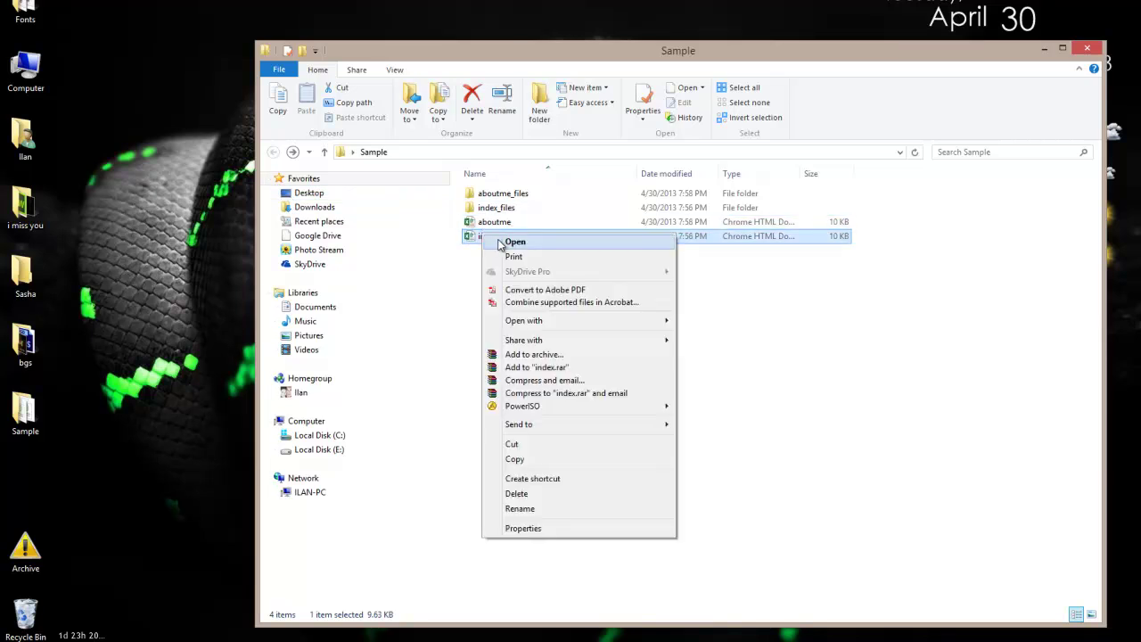
pyautogui.click(498, 239)
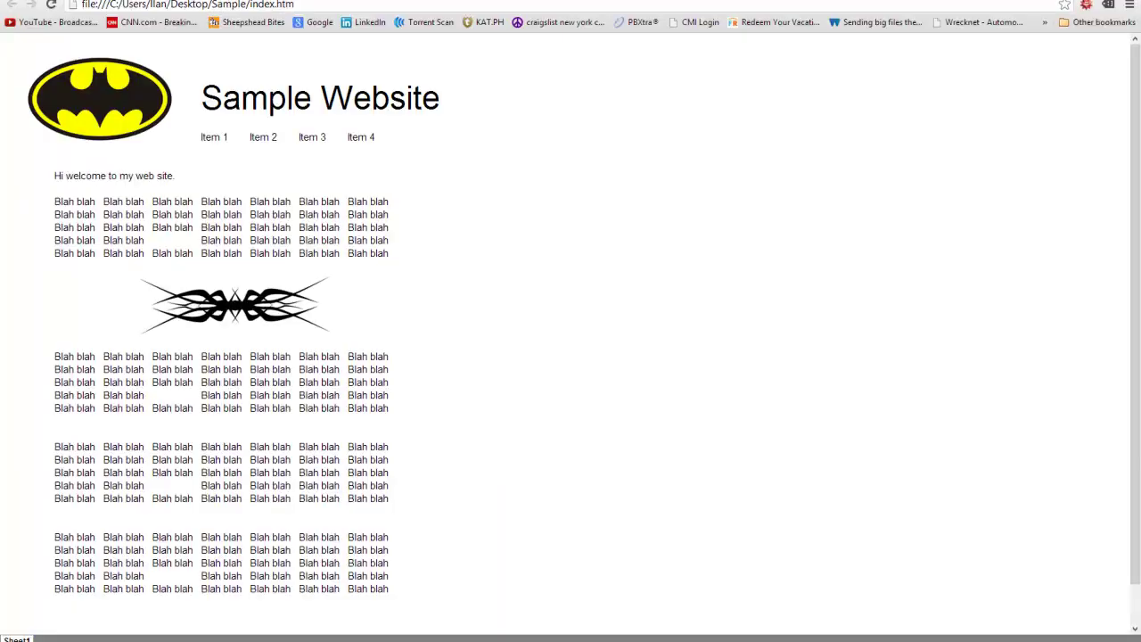
pyautogui.rightClick(545, 4)
pyautogui.click(570, 182)
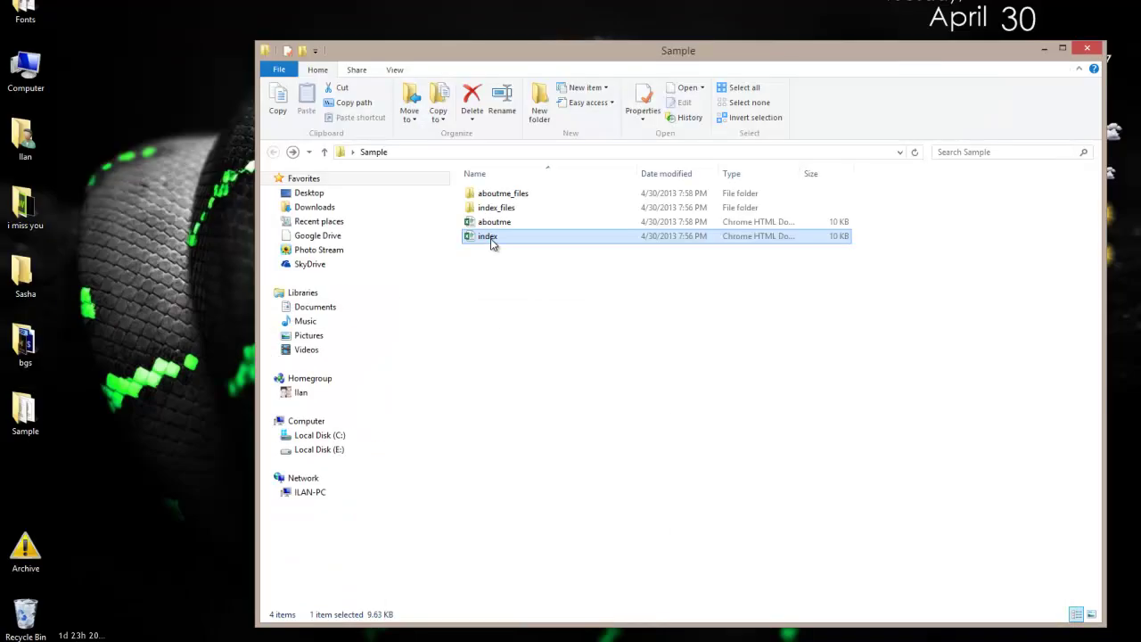
pyautogui.rightClick(491, 243)
pyautogui.moveTo(548, 326)
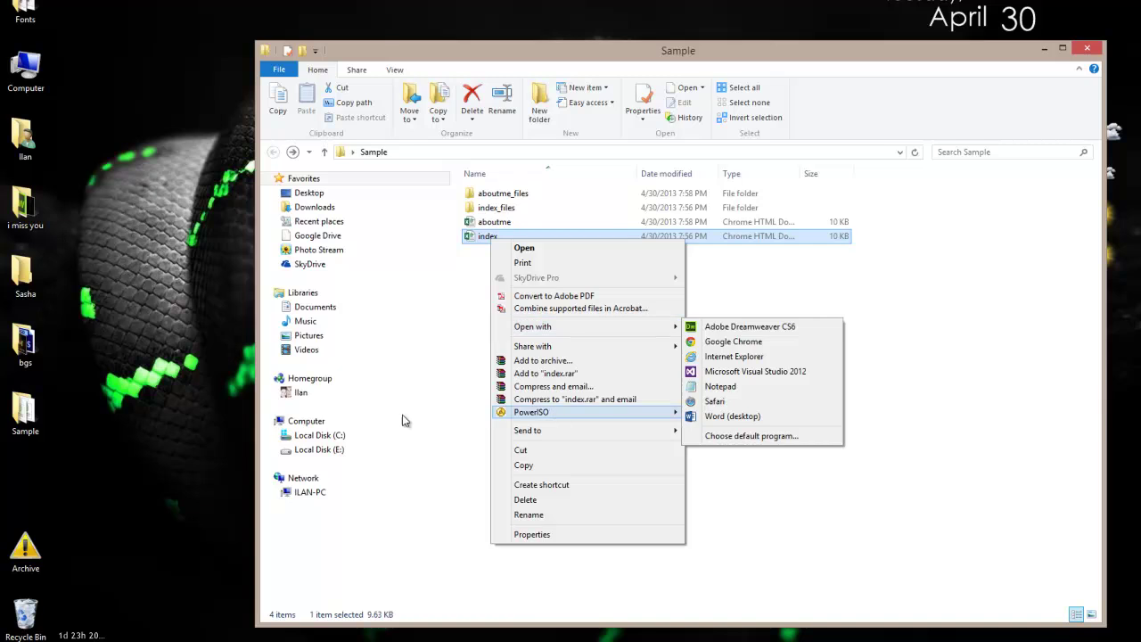
pyautogui.click(78, 531)
# Launch Excel 2013 from the Start menu and reopen the Sample Website workbook
pyautogui.press('super')
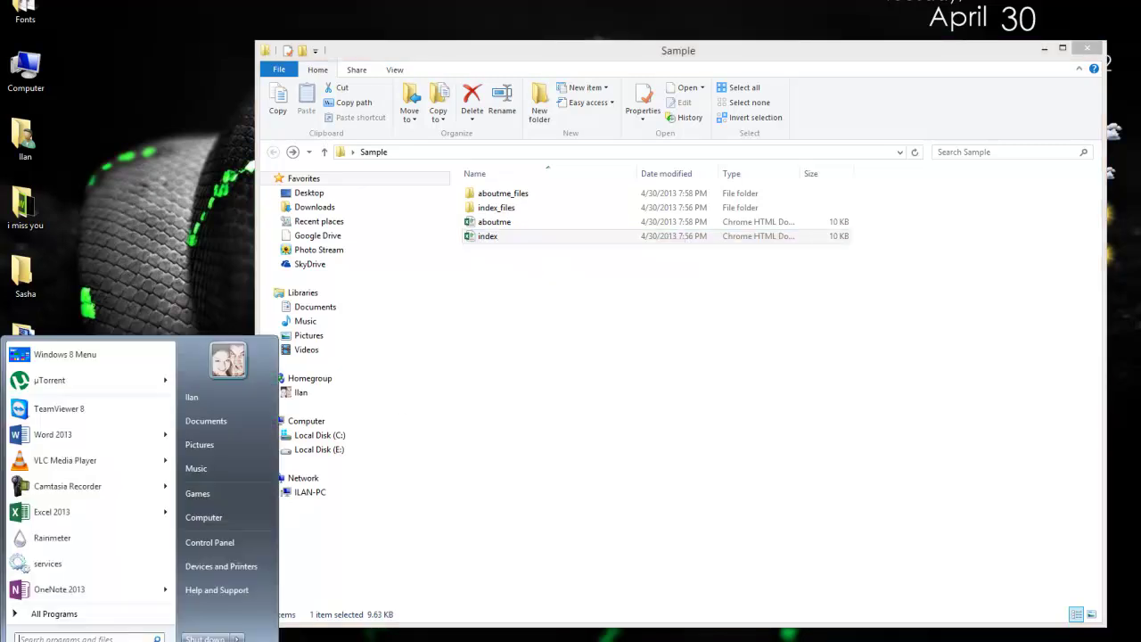
pyautogui.click(50, 526)
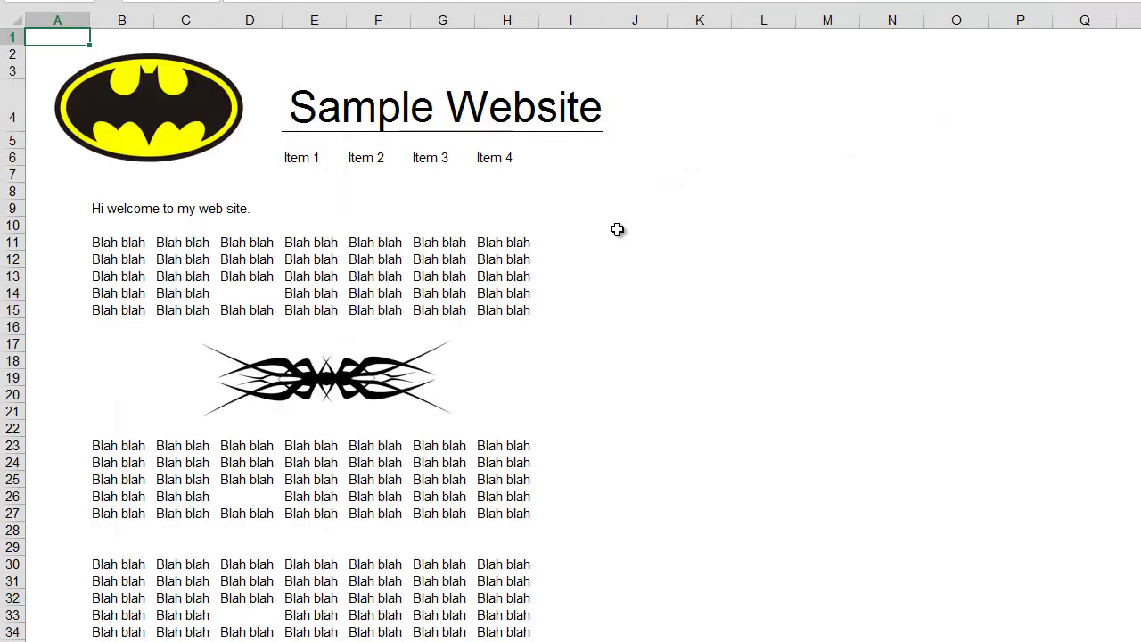
pyautogui.click(362, 259)
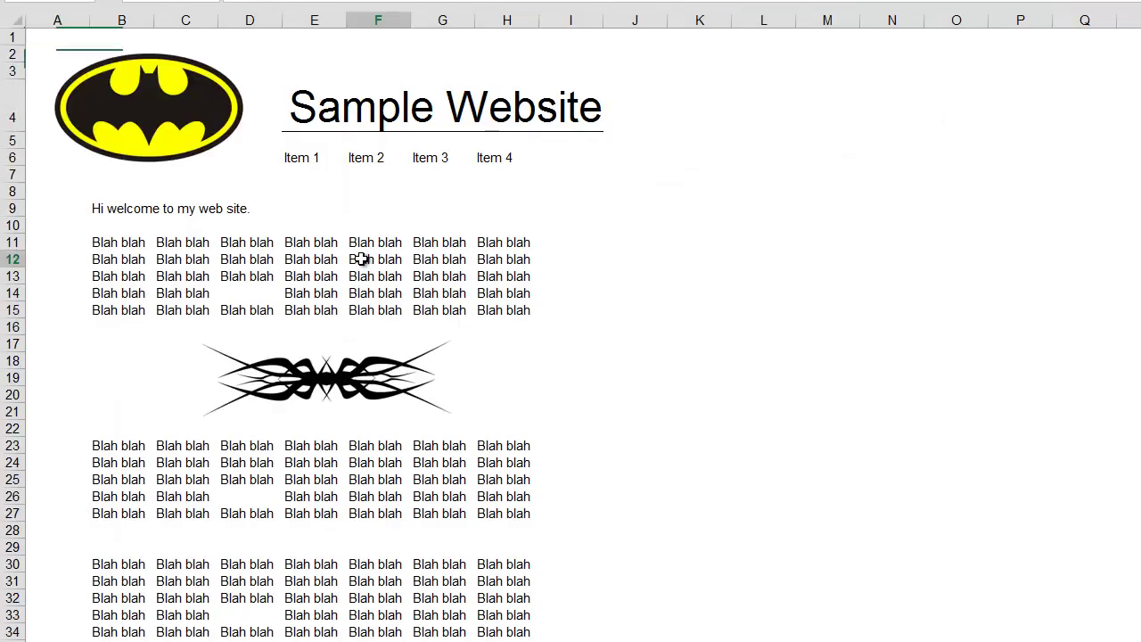
# Relabel the Item 1 menu entry as Home and Item 2 as About Me
pyautogui.click(306, 157)
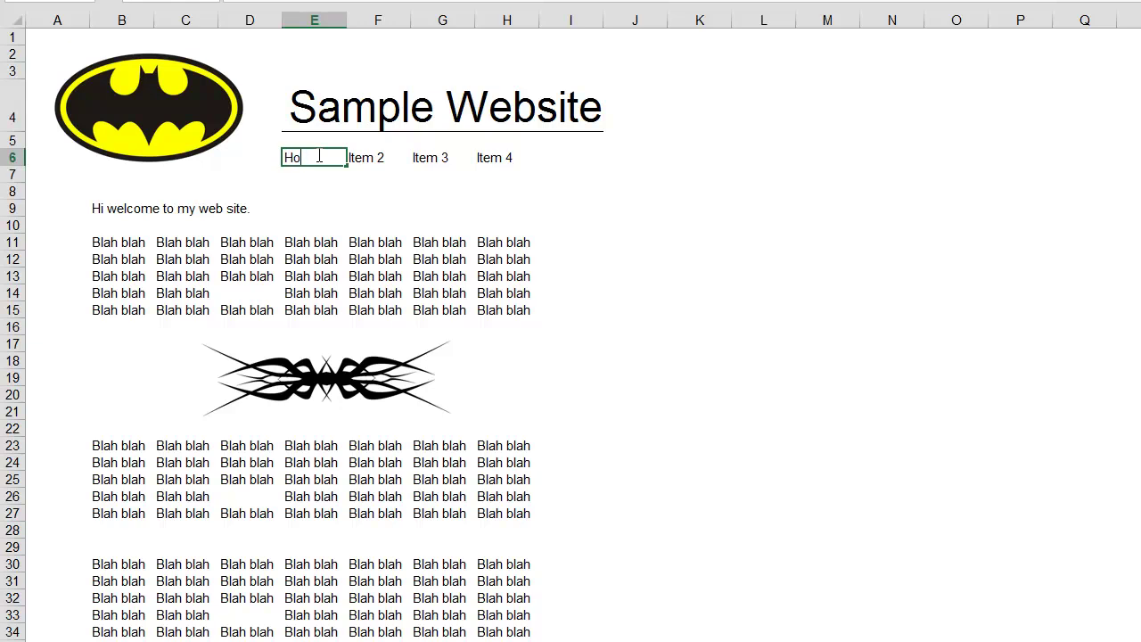
pyautogui.press('Right')
pyautogui.write('About Me')
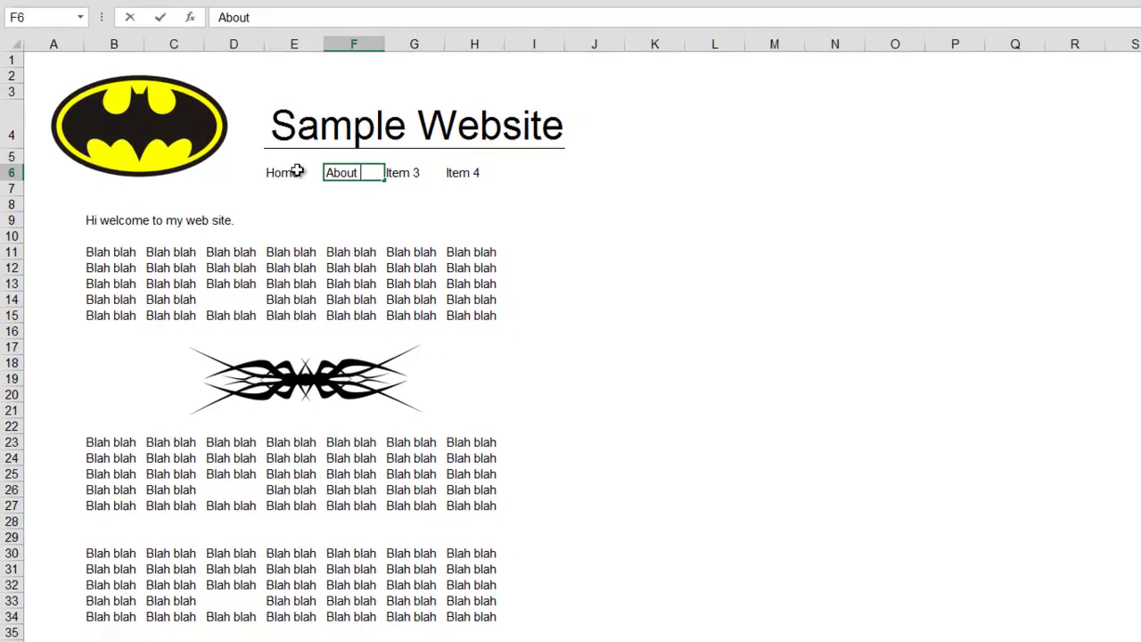
pyautogui.click(325, 181)
# Hyperlink the About Me label to the aboutme.htm page
pyautogui.click(378, 162)
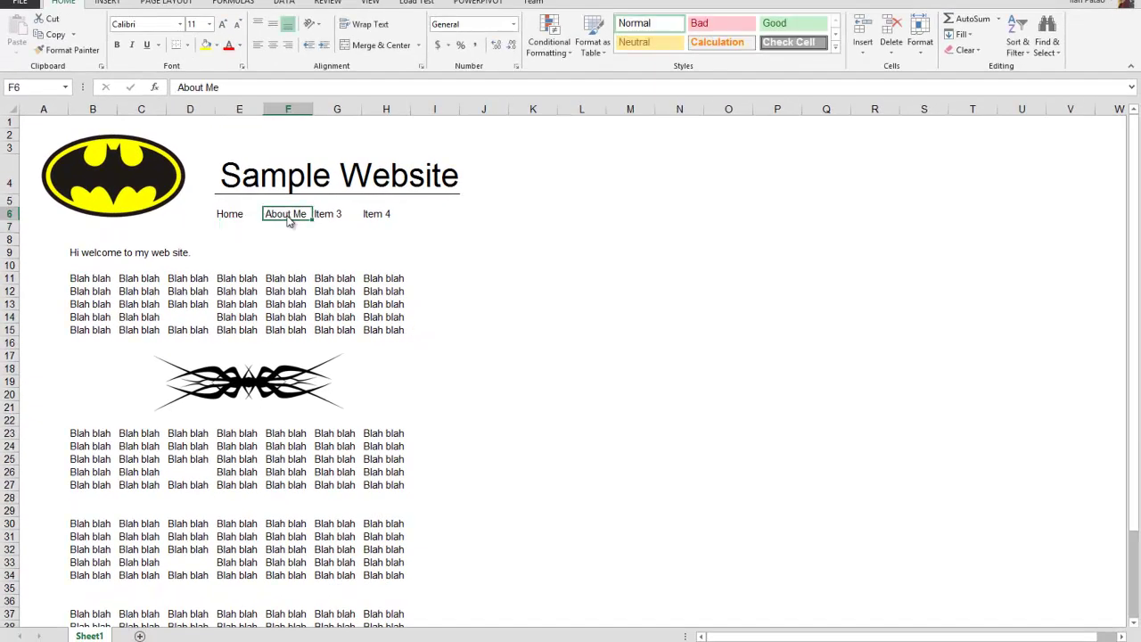
pyautogui.rightClick(288, 221)
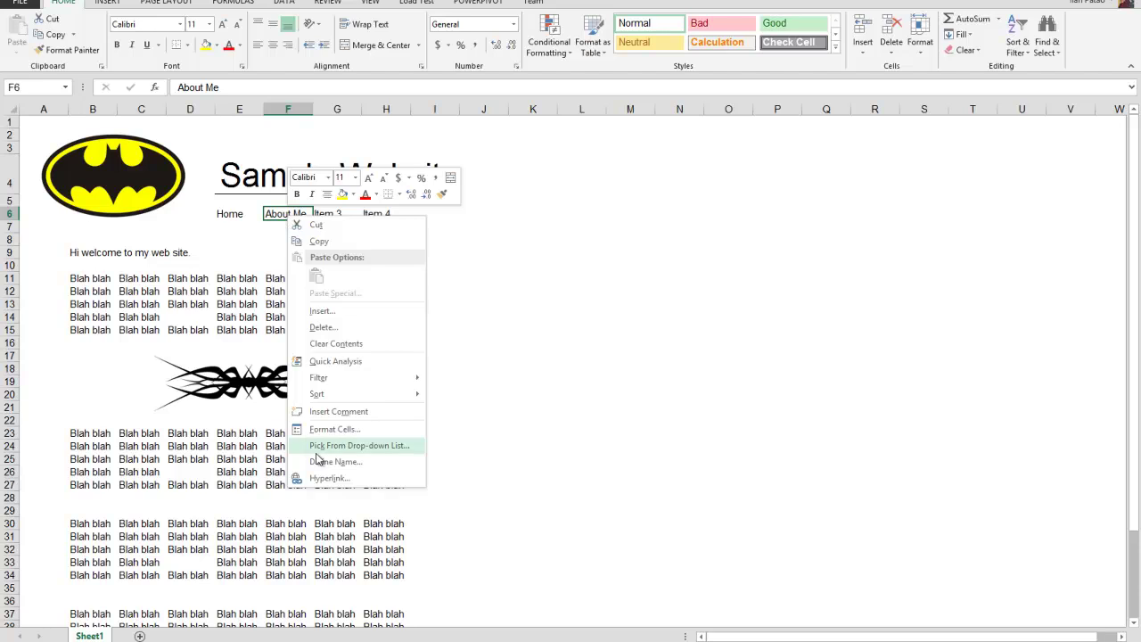
pyautogui.click(328, 478)
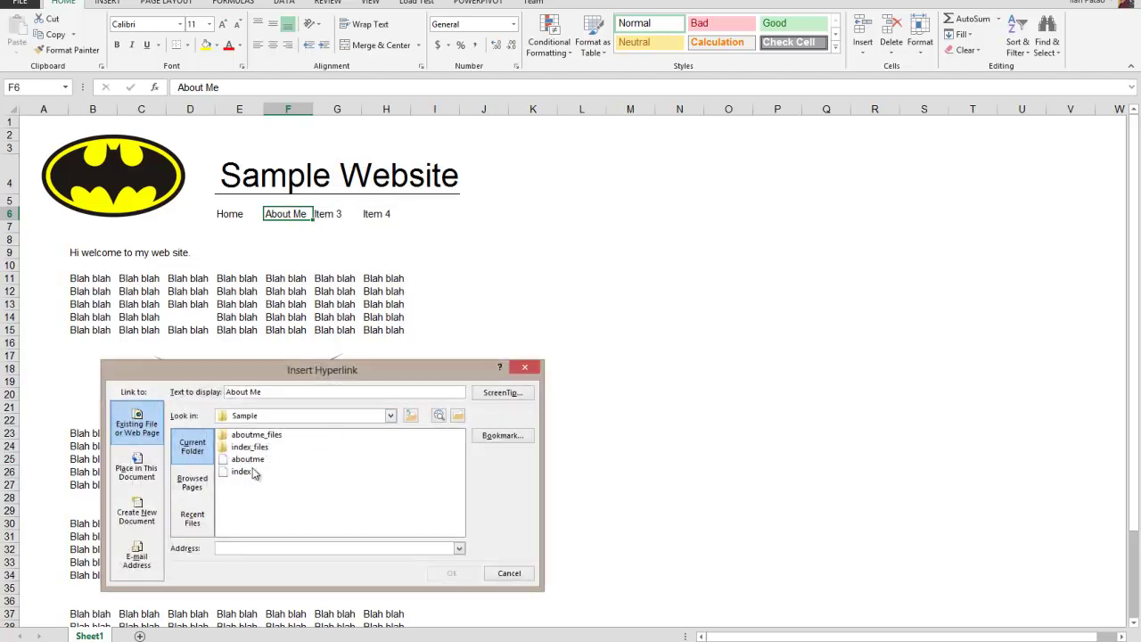
pyautogui.click(250, 461)
pyautogui.doubleClick(241, 460)
pyautogui.click(354, 368)
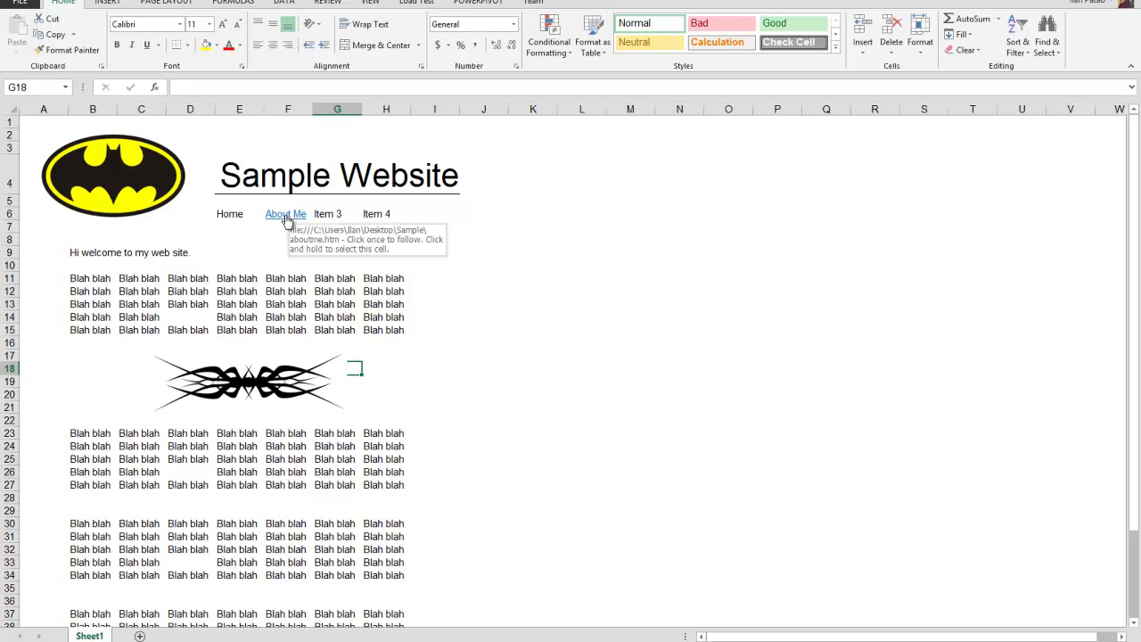
# Re-save the workbook in web page format and open index in Chrome
pyautogui.scroll(-4, 294, 324)
pyautogui.scroll(4, 295, 324)
pyautogui.hotkey('ctrl', 's')
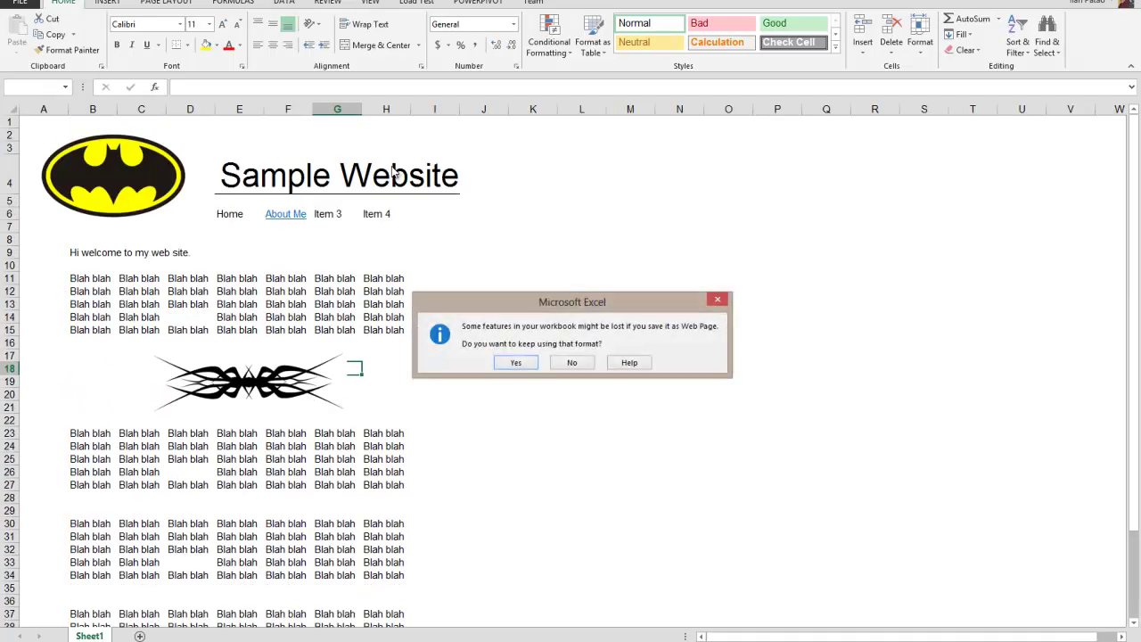
pyautogui.click(516, 363)
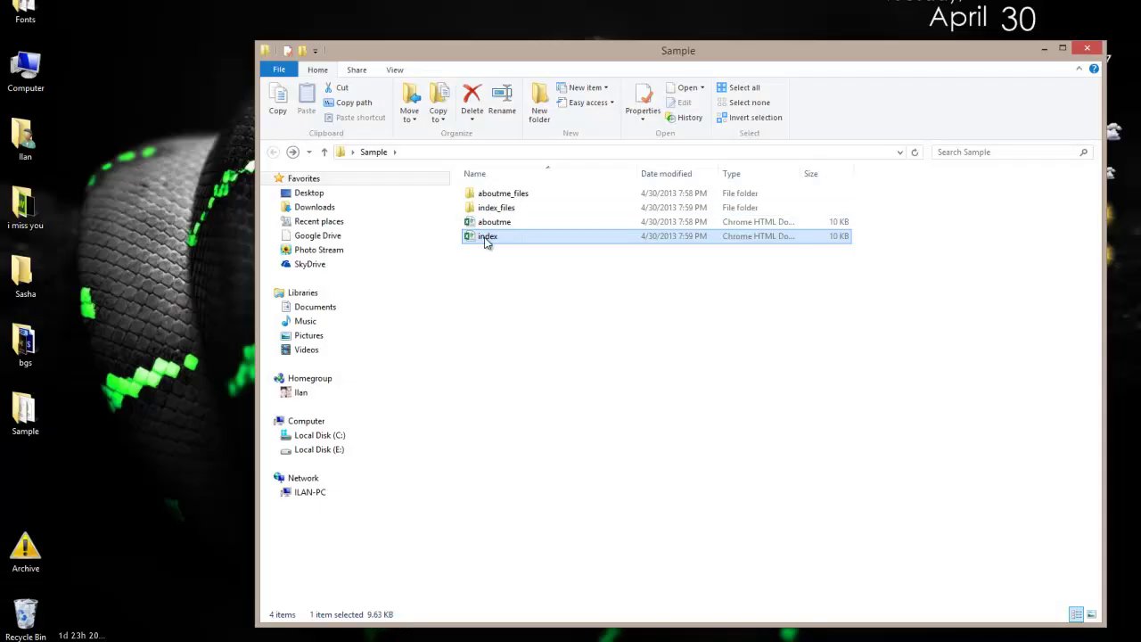
pyautogui.rightClick(487, 244)
pyautogui.click(546, 248)
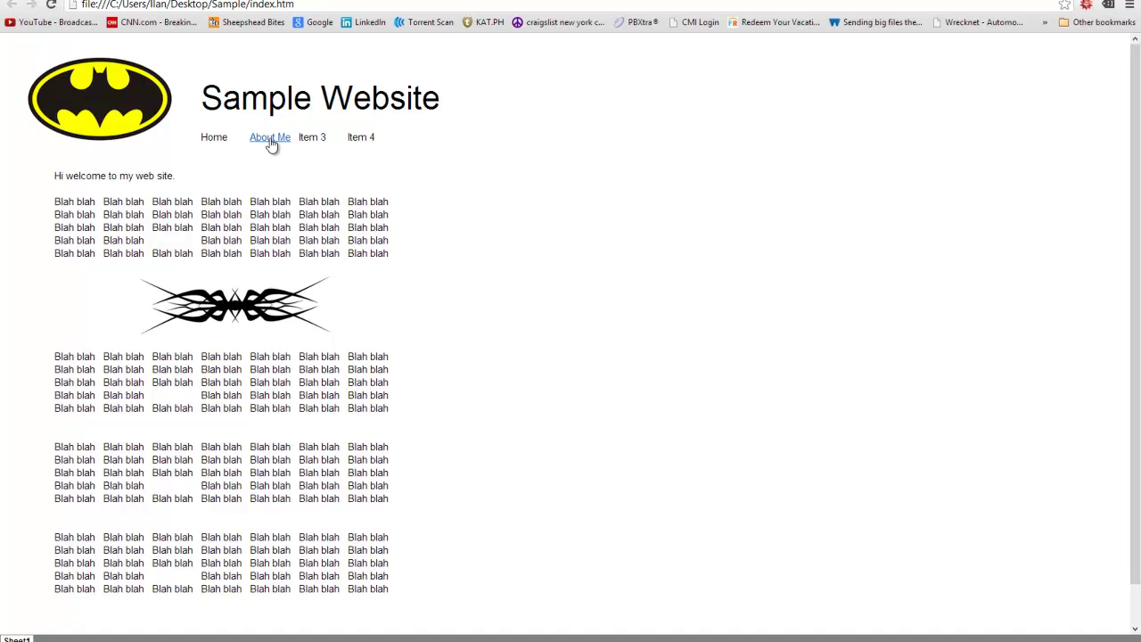
# Follow the About Me link and inspect the About me page
pyautogui.click(272, 143)
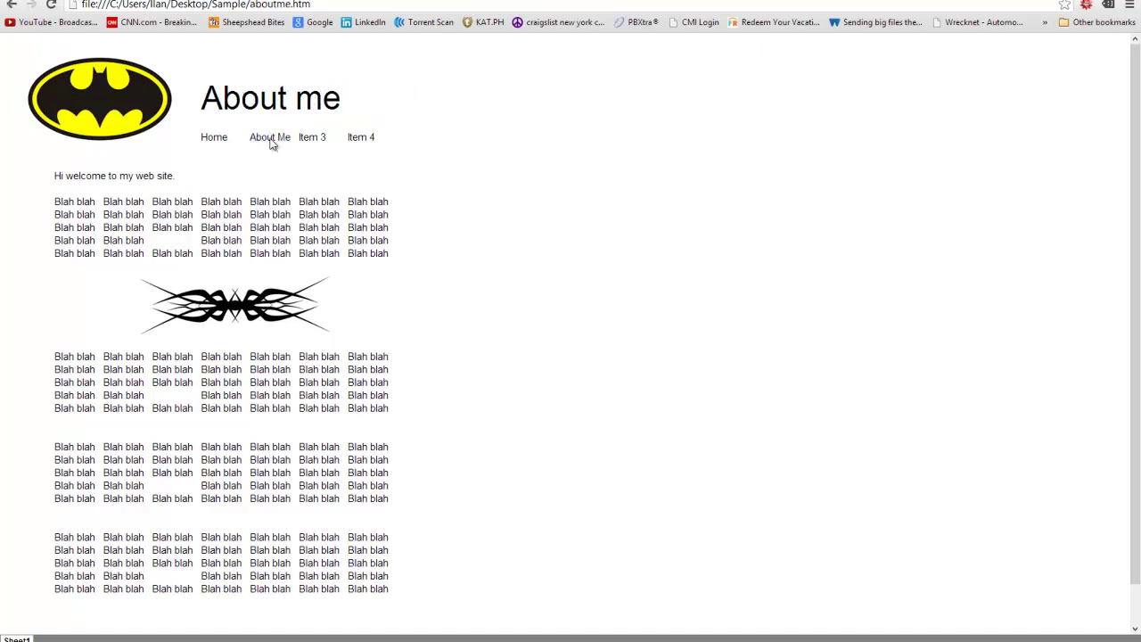
pyautogui.moveTo(221, 104); pyautogui.dragTo(340, 104)
pyautogui.click(209, 235)
pyautogui.scroll(-1, 287, 285)
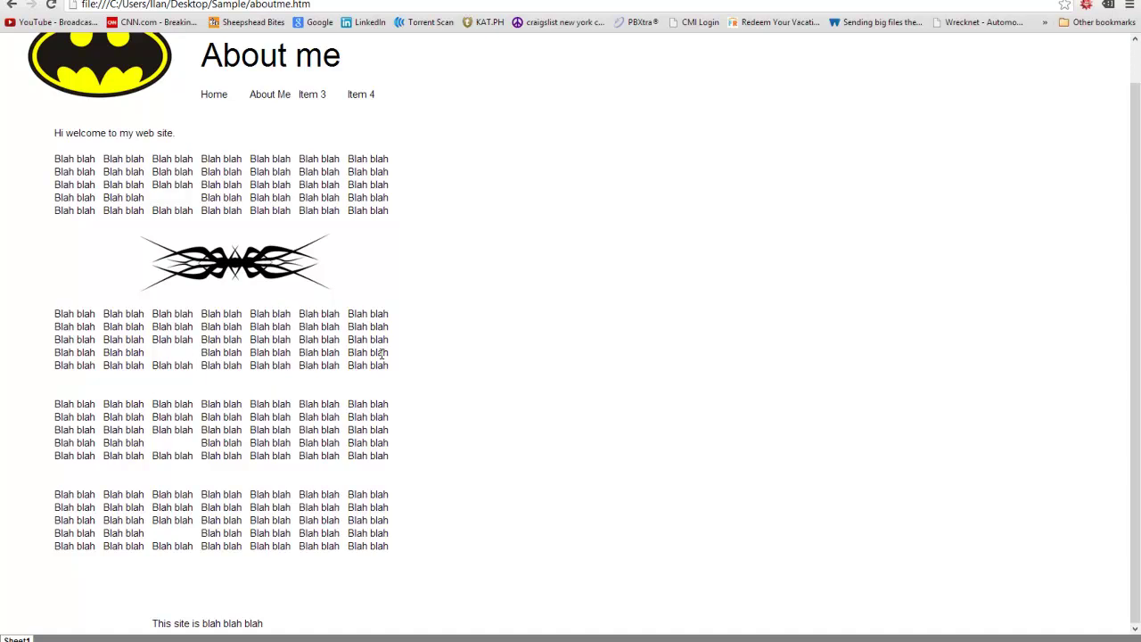
pyautogui.scroll(1, 380, 355)
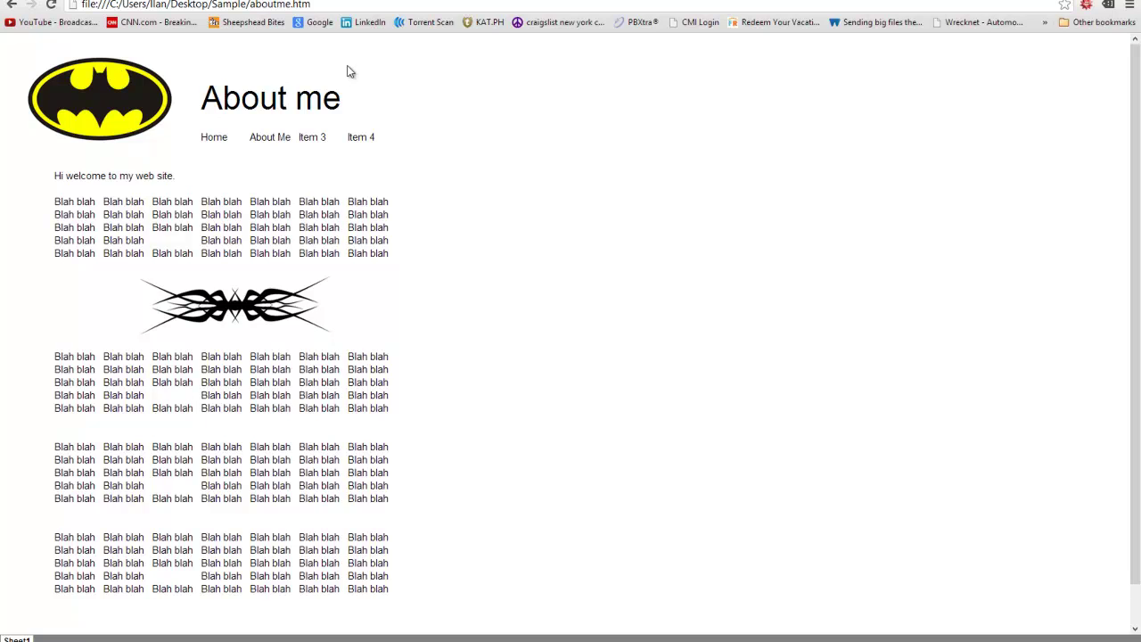
# Return to the index page and look over its full content
pyautogui.hotkey('alt', 'Left')
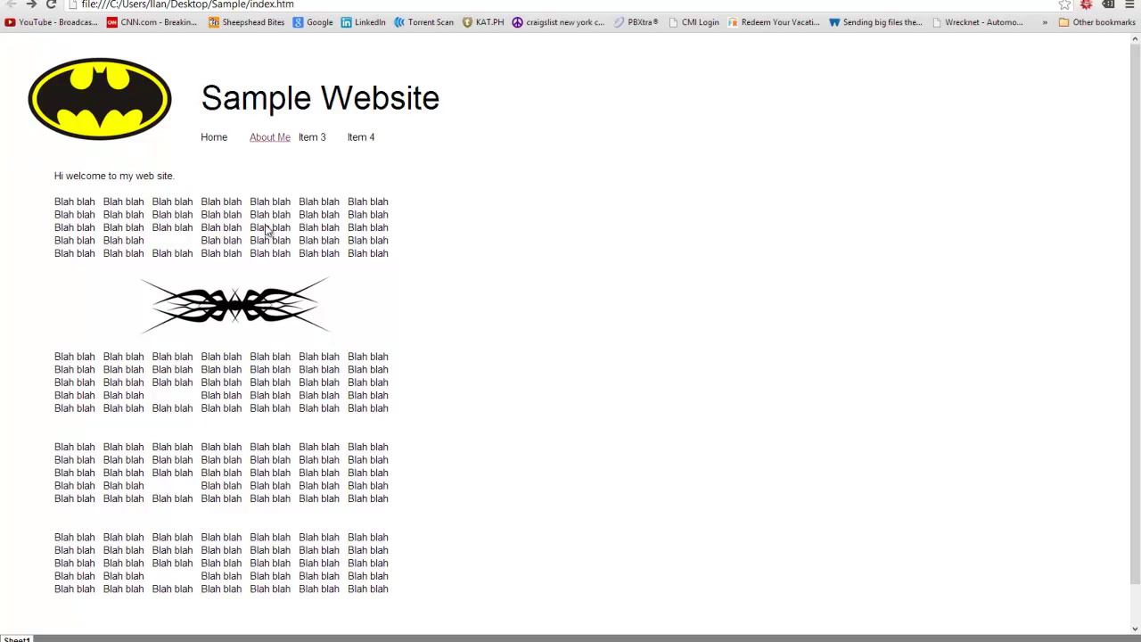
pyautogui.scroll(-1, 270, 295)
pyautogui.scroll(1, 205, 187)
pyautogui.hotkey('ctrl', 'a')
pyautogui.click(437, 272)
pyautogui.scroll(-1, 183, 453)
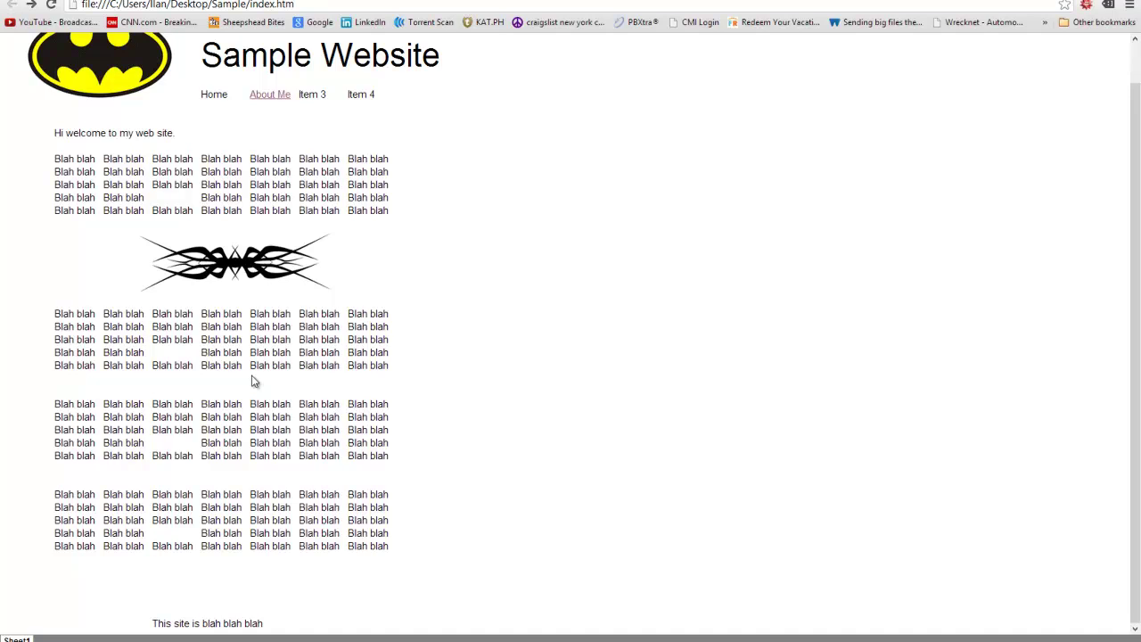
pyautogui.scroll(1, 227, 375)
pyautogui.scroll(-1, 267, 459)
pyautogui.scroll(1, 249, 445)
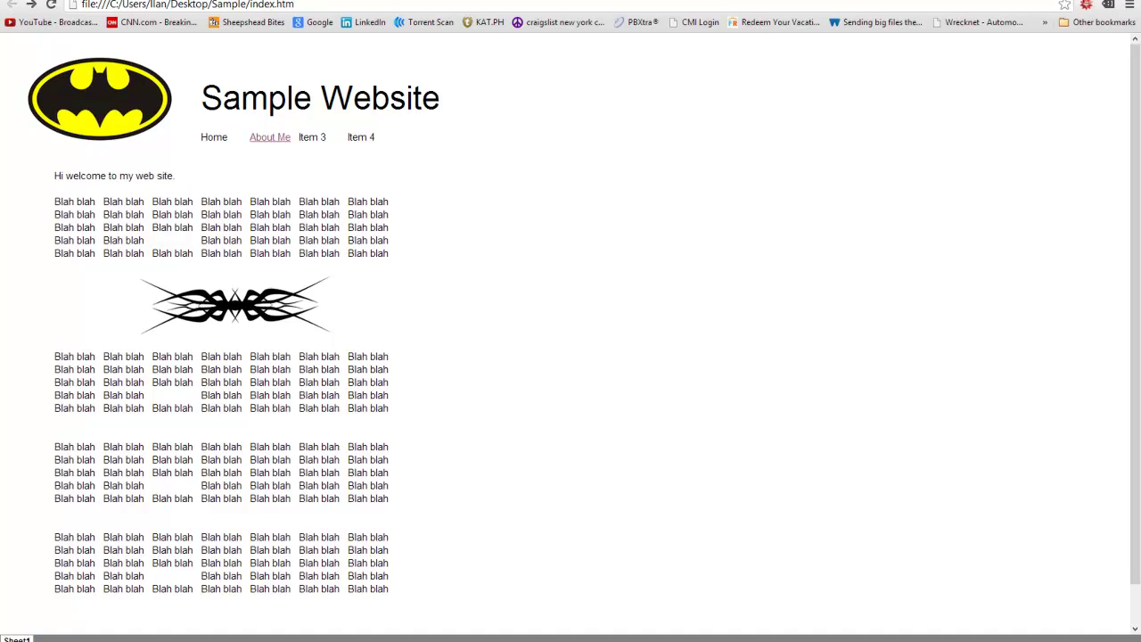
pyautogui.click(96, 1)
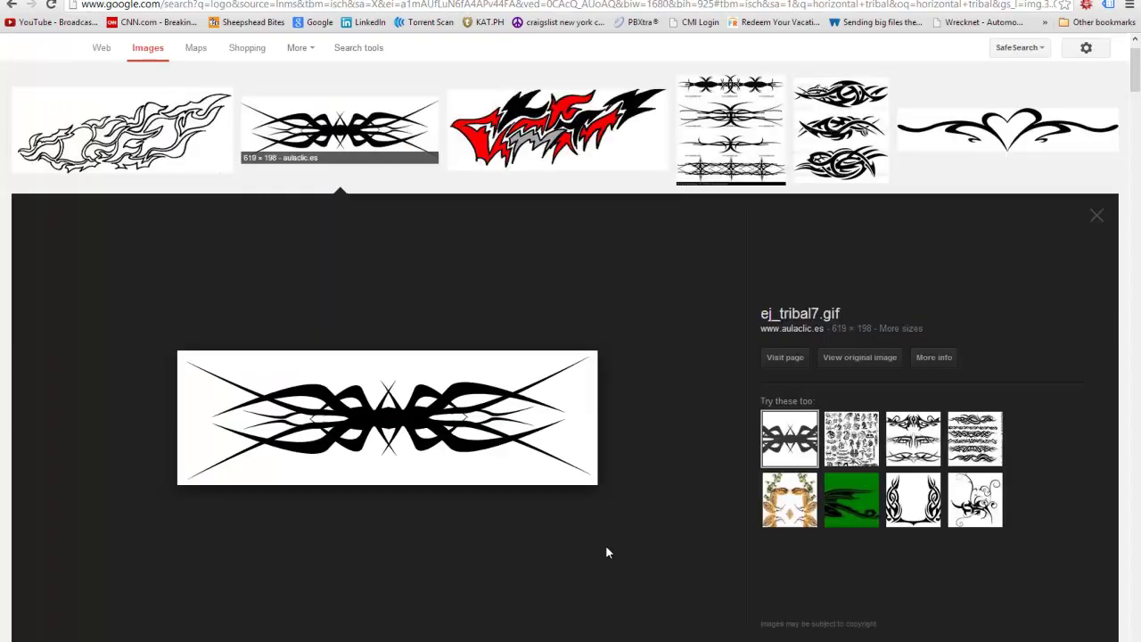
pyautogui.rightClick(371, 433)
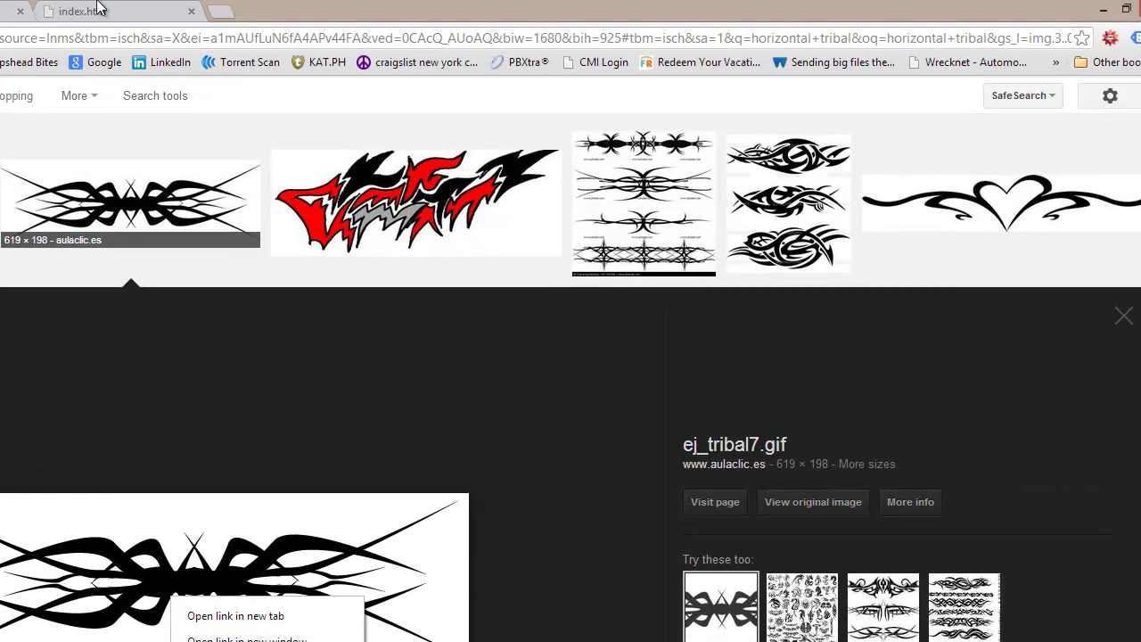
pyautogui.click(89, 10)
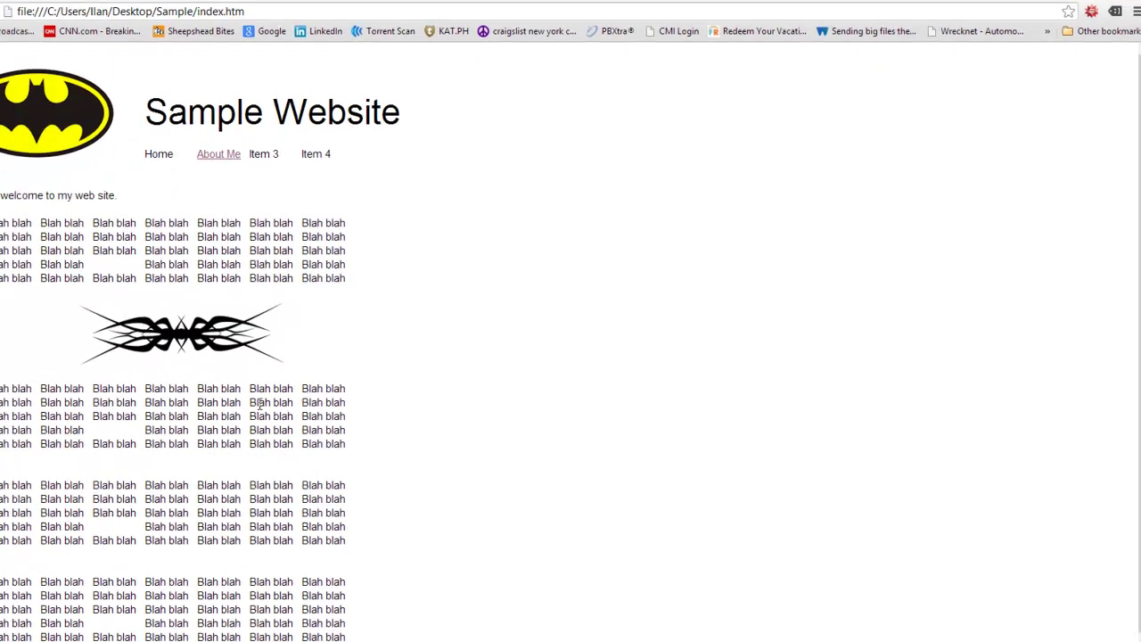
pyautogui.scroll(1, 377, 434)
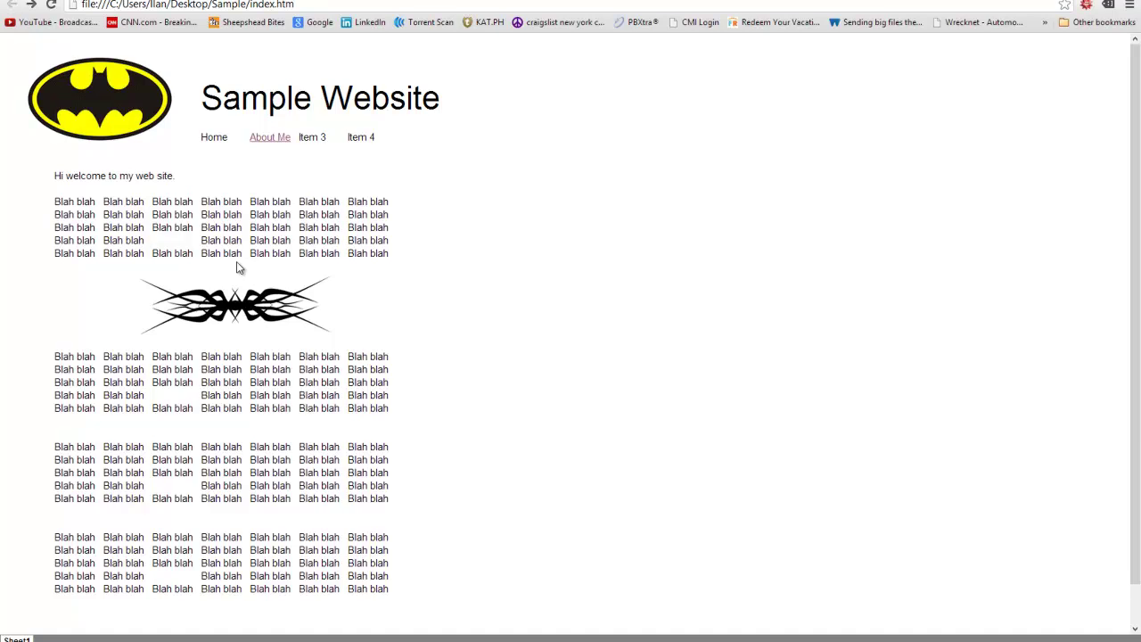
pyautogui.press('super')
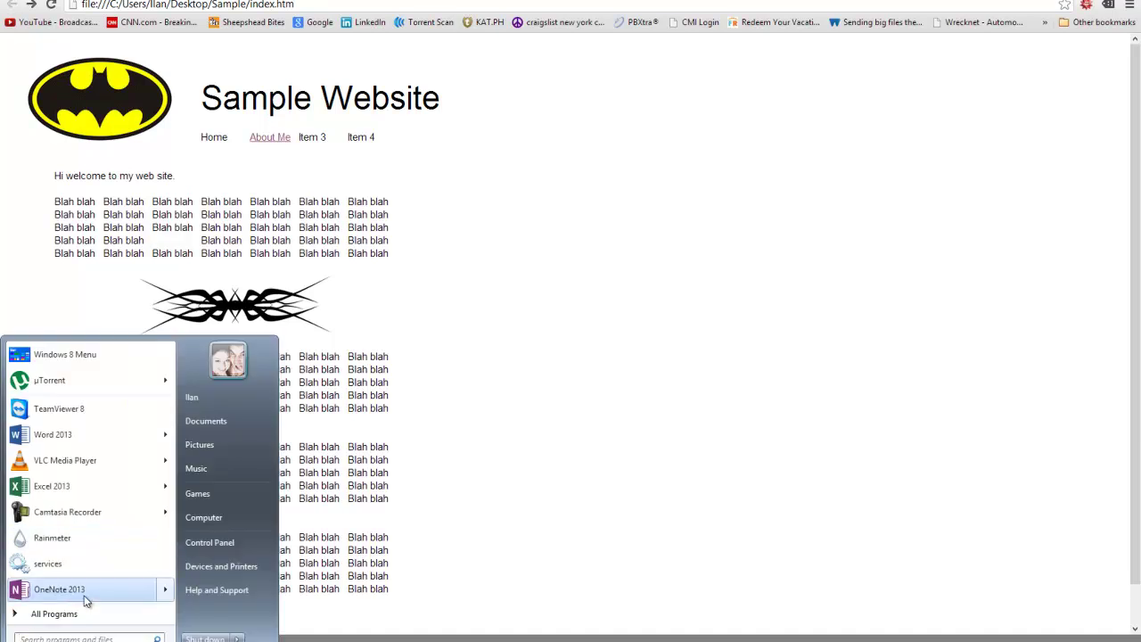
pyautogui.write('dd')
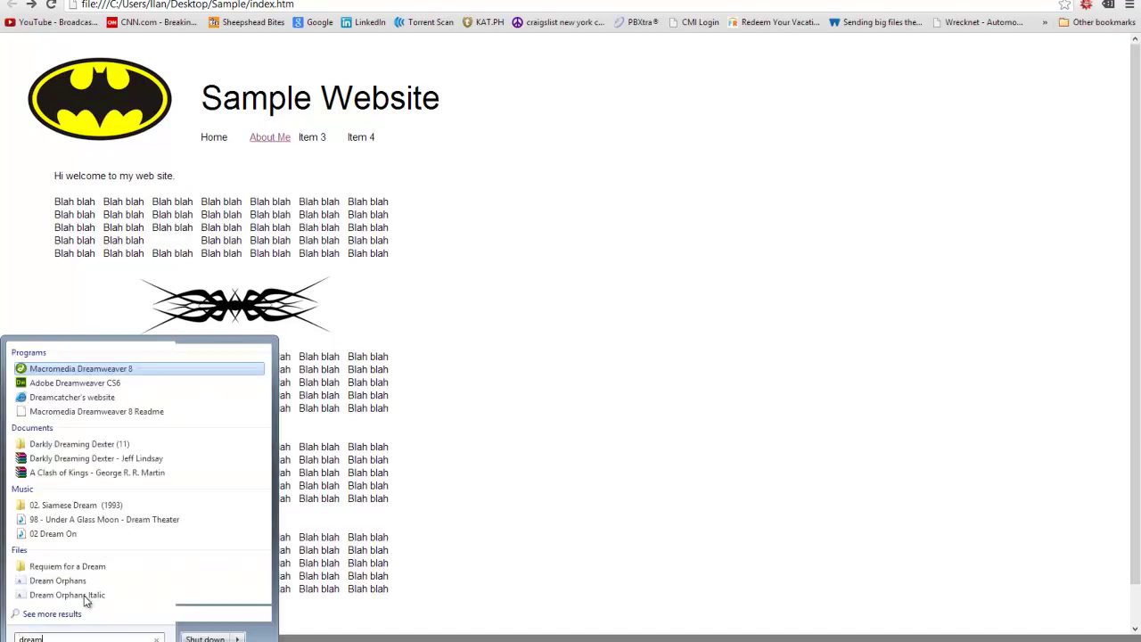
pyautogui.press('Return')
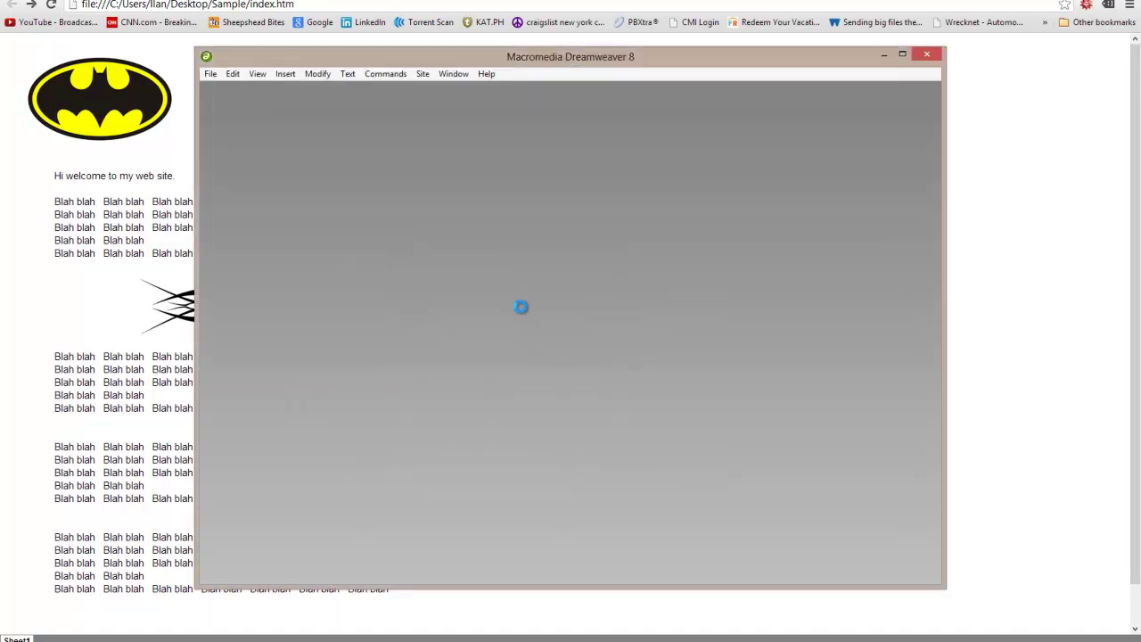
pyautogui.click(394, 308)
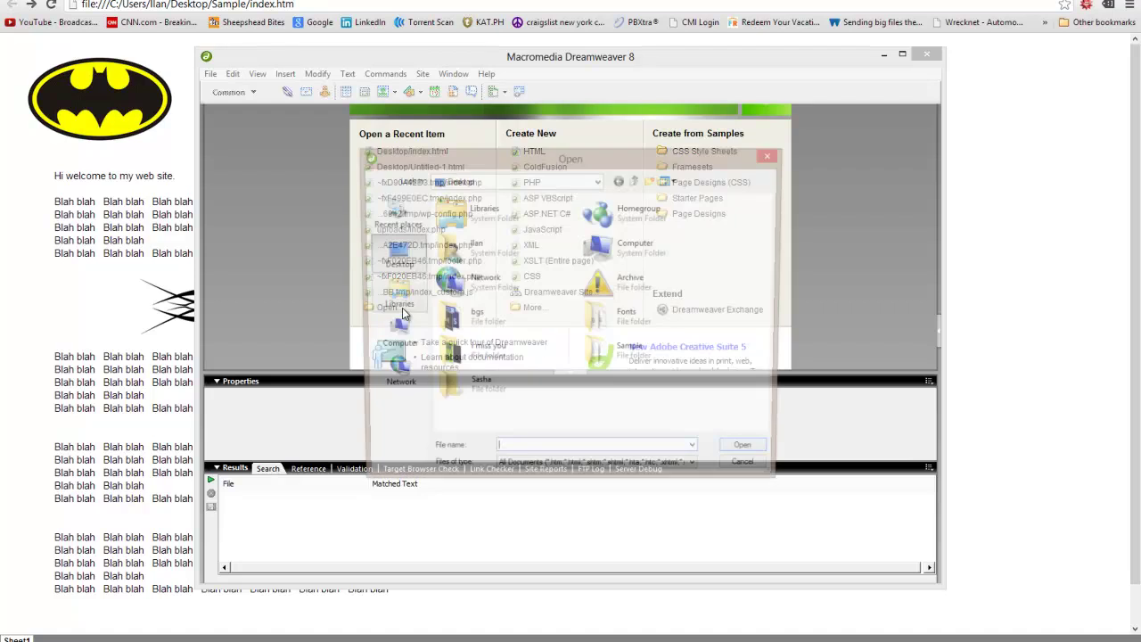
pyautogui.doubleClick(604, 350)
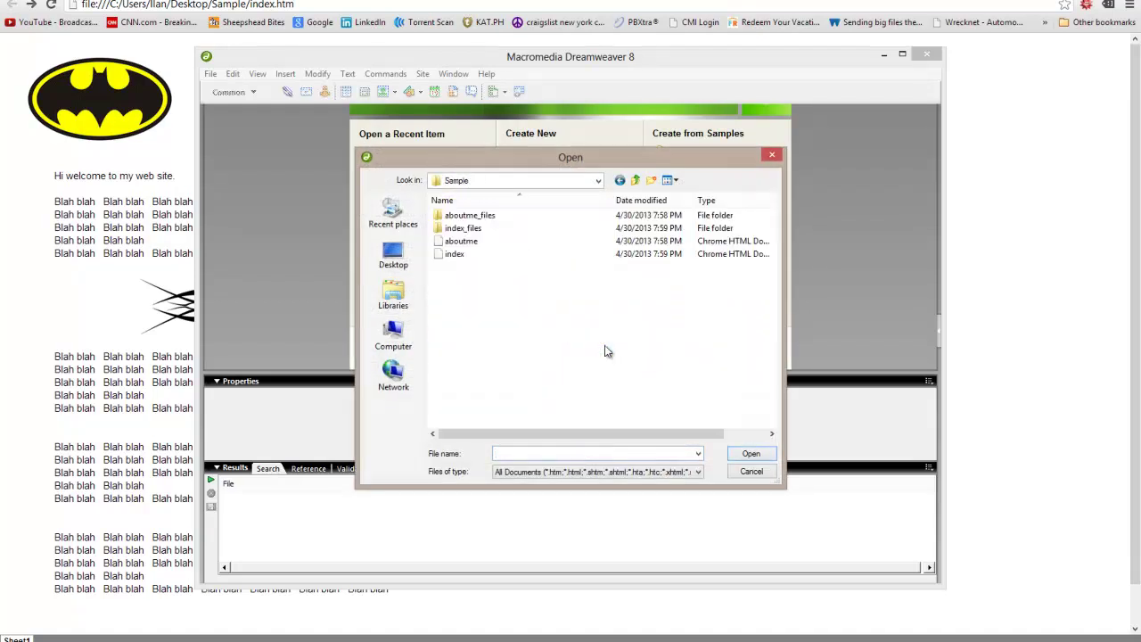
pyautogui.click(457, 254)
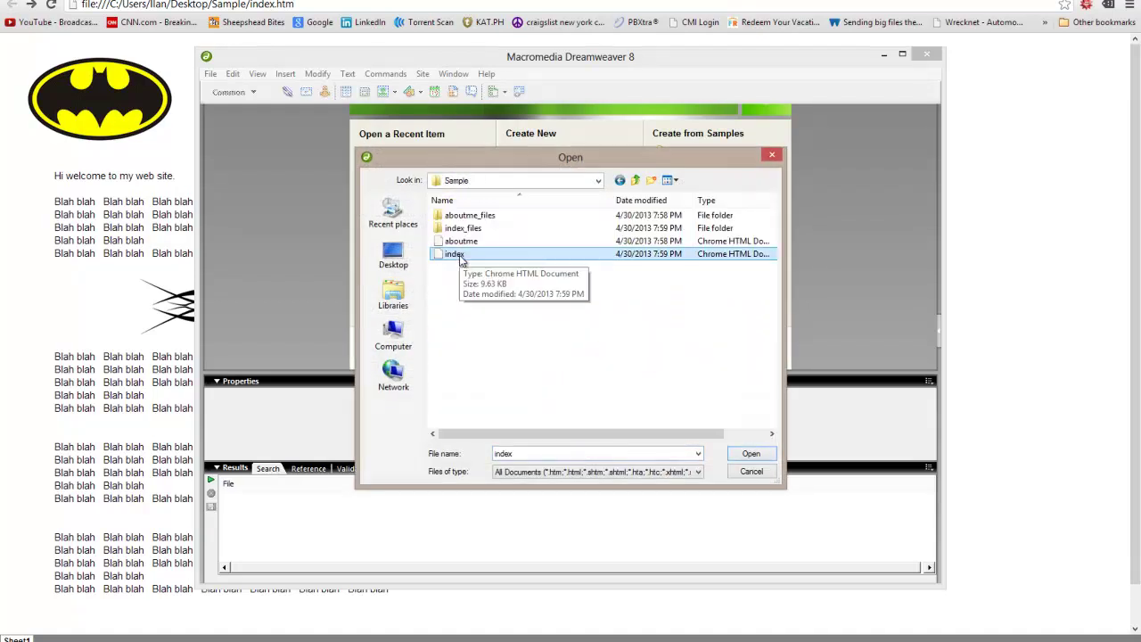
pyautogui.doubleClick(457, 254)
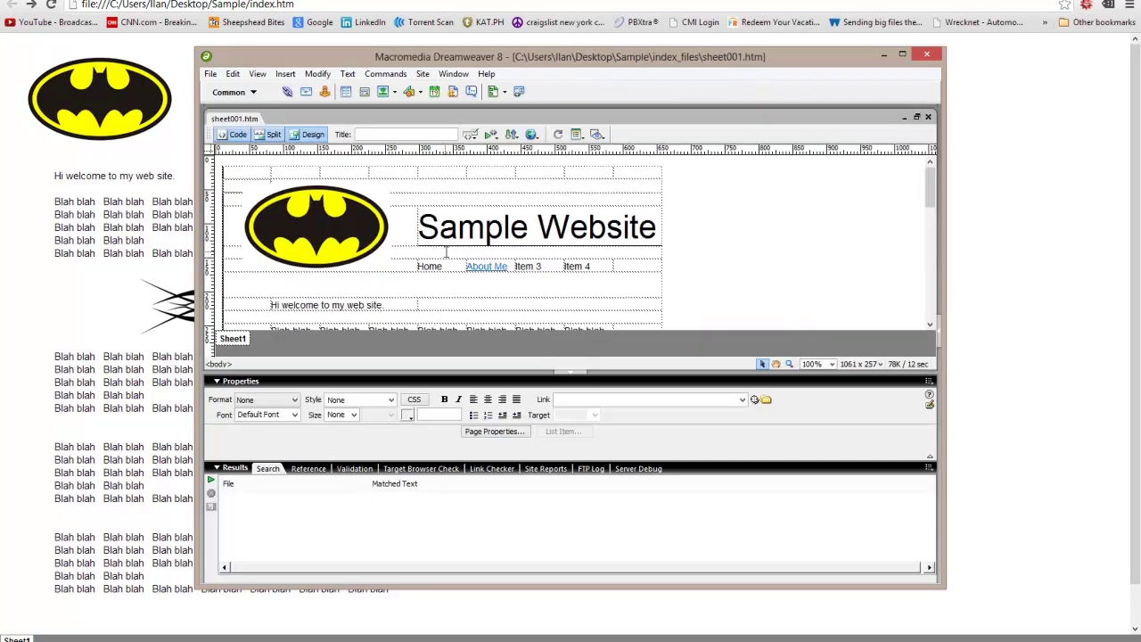
pyautogui.scroll(-5, 514, 261)
pyautogui.scroll(-3, 515, 261)
pyautogui.scroll(2, 515, 261)
pyautogui.scroll(5, 515, 261)
pyautogui.scroll(-4, 515, 261)
pyautogui.click(438, 214)
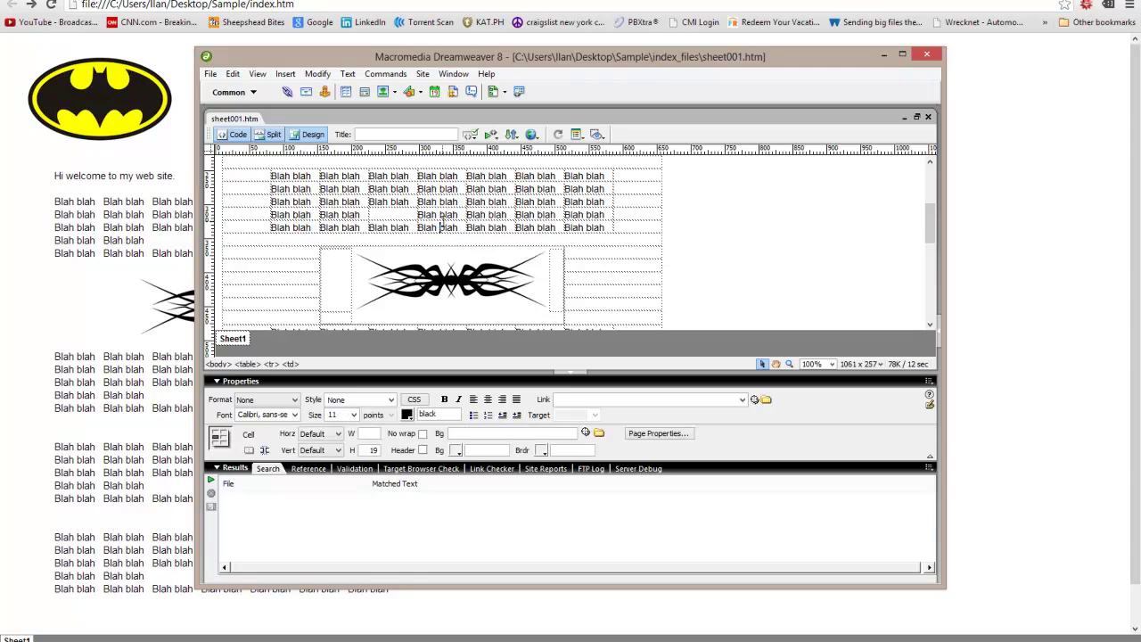
pyautogui.scroll(4, 440, 213)
pyautogui.scroll(-3, 439, 213)
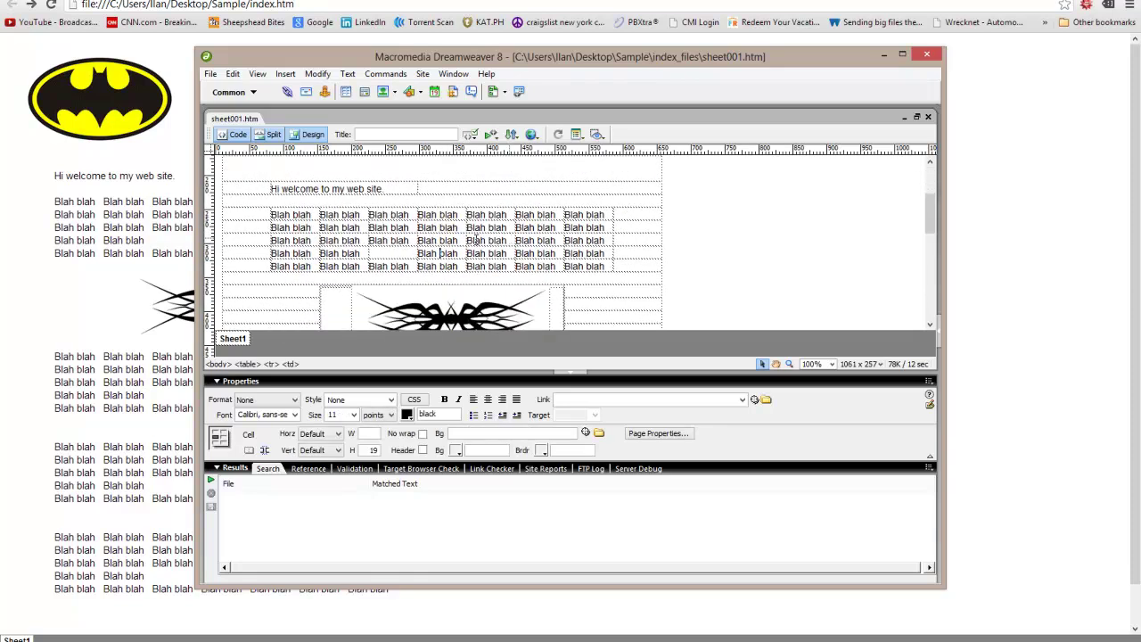
pyautogui.scroll(-3, 321, 265)
pyautogui.moveTo(290, 280); pyautogui.dragTo(601, 307)
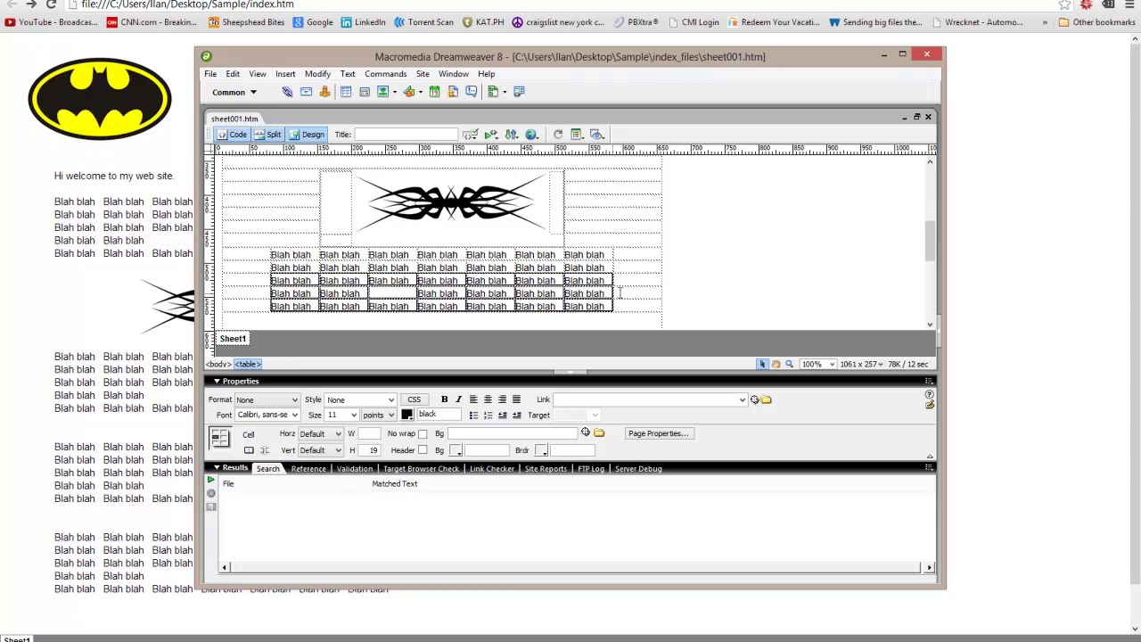
pyautogui.click(627, 288)
pyautogui.scroll(5, 458, 211)
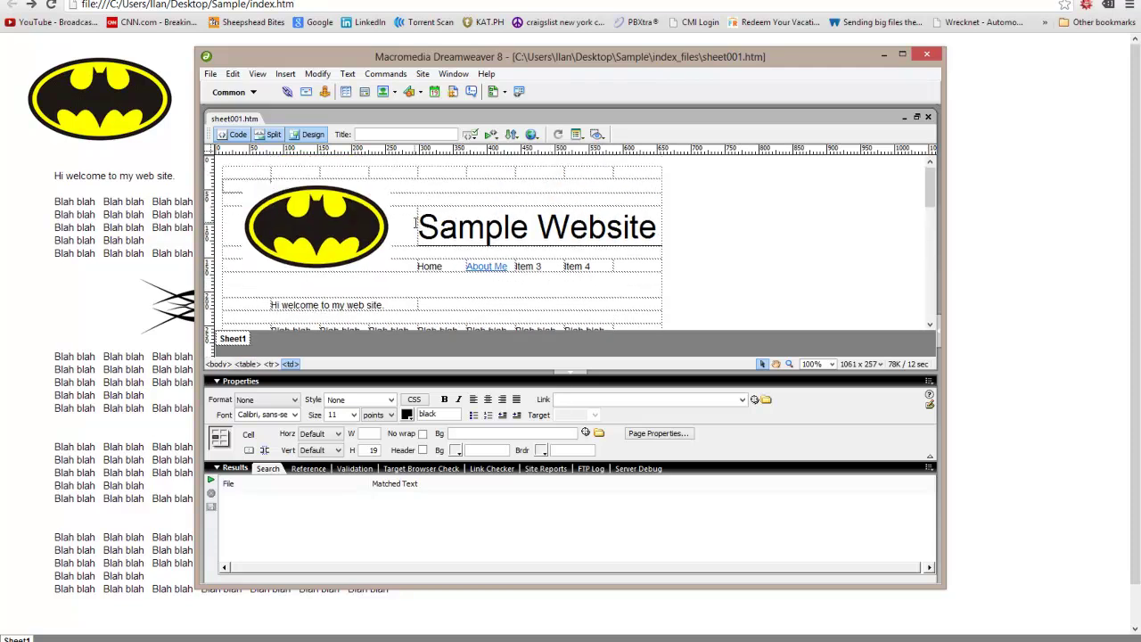
pyautogui.click(926, 54)
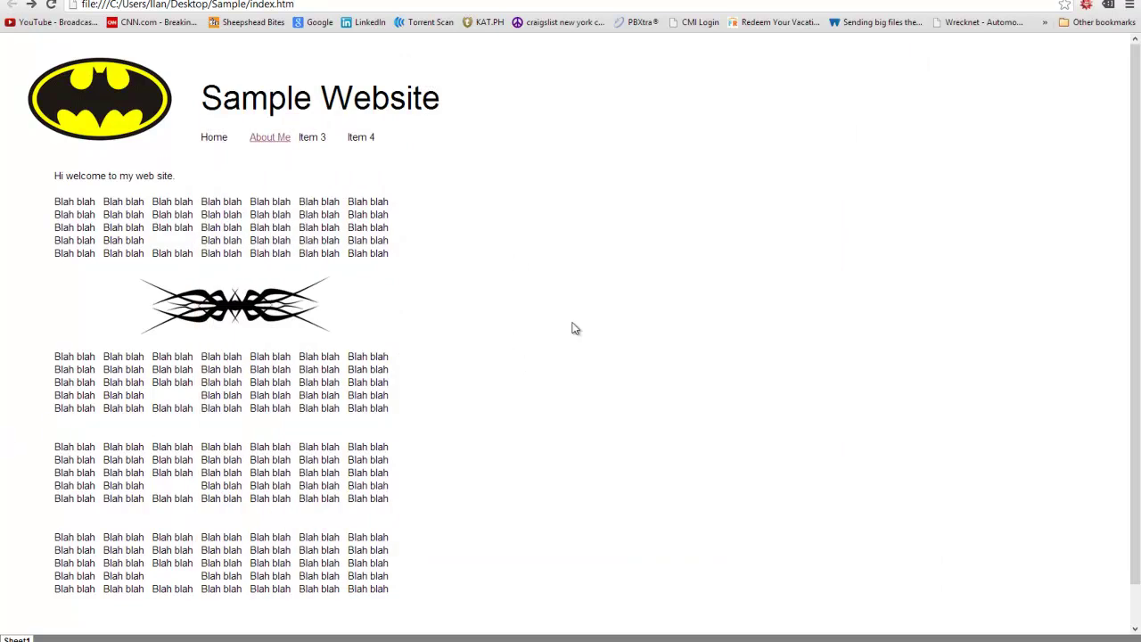
# Visit the CNN bookmark and the About Me link, returning to the home page each time
pyautogui.scroll(-1, 415, 325)
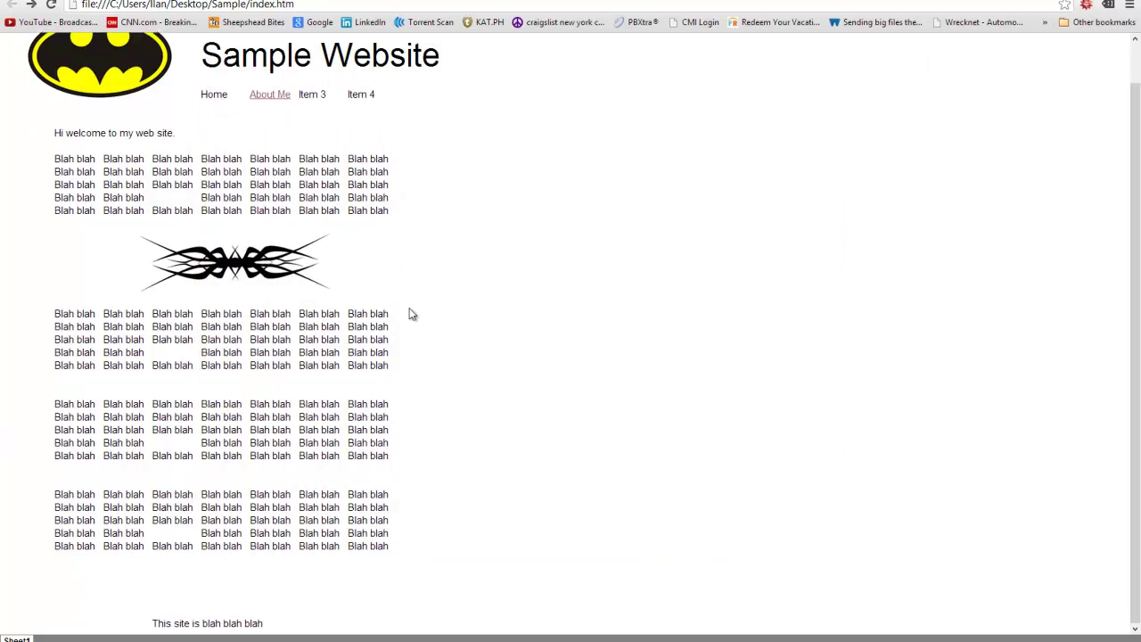
pyautogui.scroll(1, 412, 314)
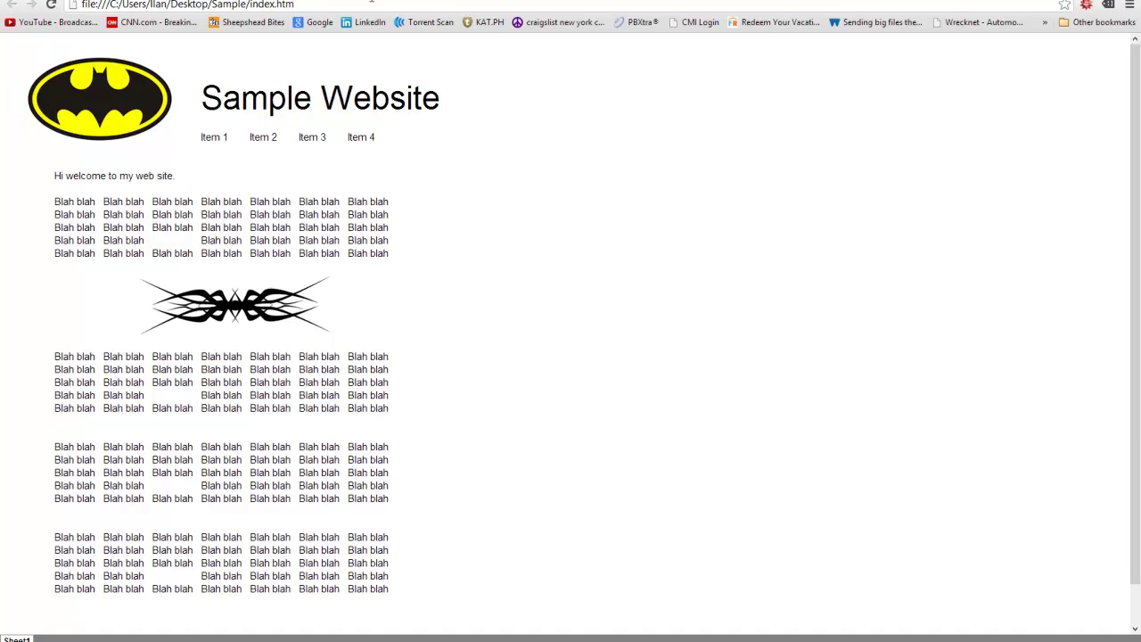
pyautogui.click(134, 22)
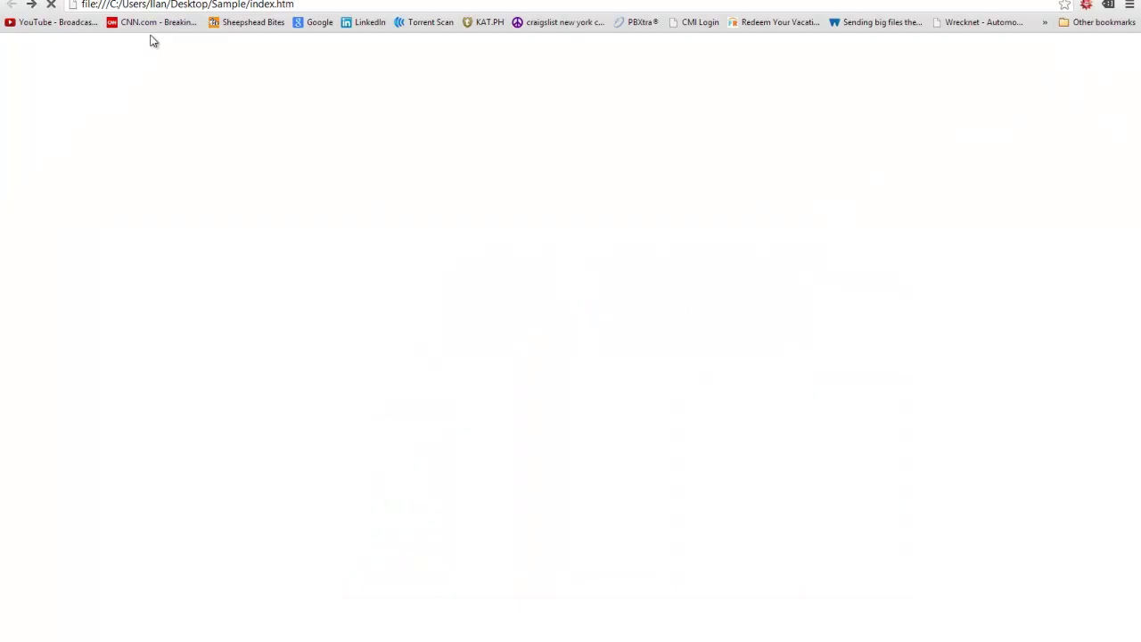
pyautogui.hotkey('alt', 'Left')
pyautogui.click(271, 141)
pyautogui.hotkey('alt', 'Left')
# Check the About Me link once more, then load Google's home page in a new tab
pyautogui.click(268, 140)
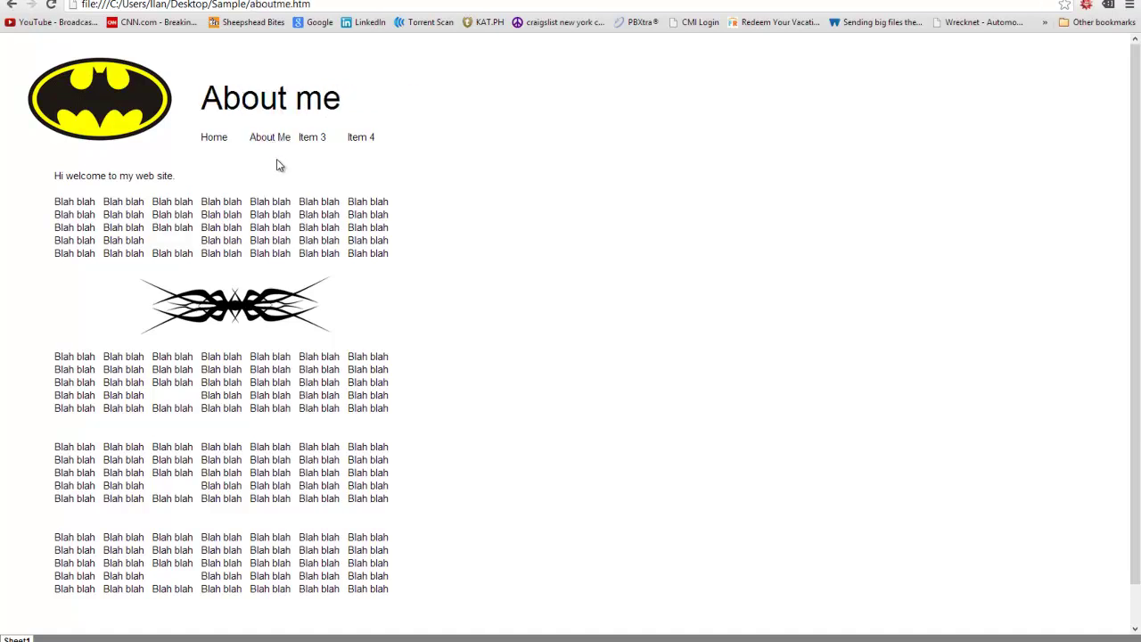
pyautogui.hotkey('alt', 'Left')
pyautogui.scroll(-1, 317, 517)
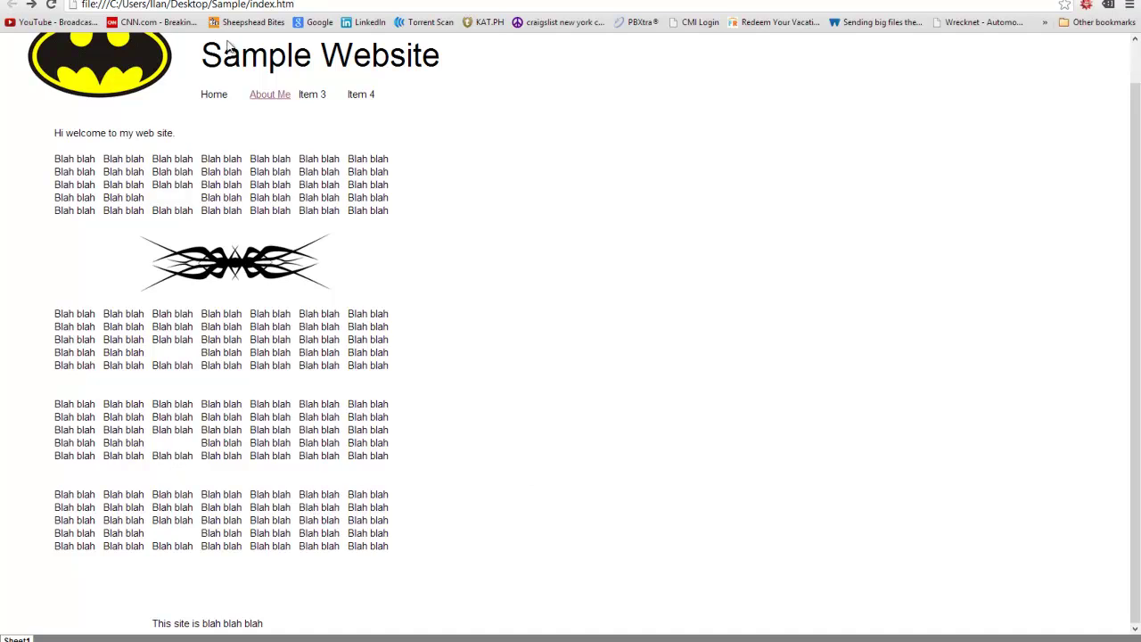
pyautogui.hotkey('ctrl', 't')
pyautogui.click(319, 24)
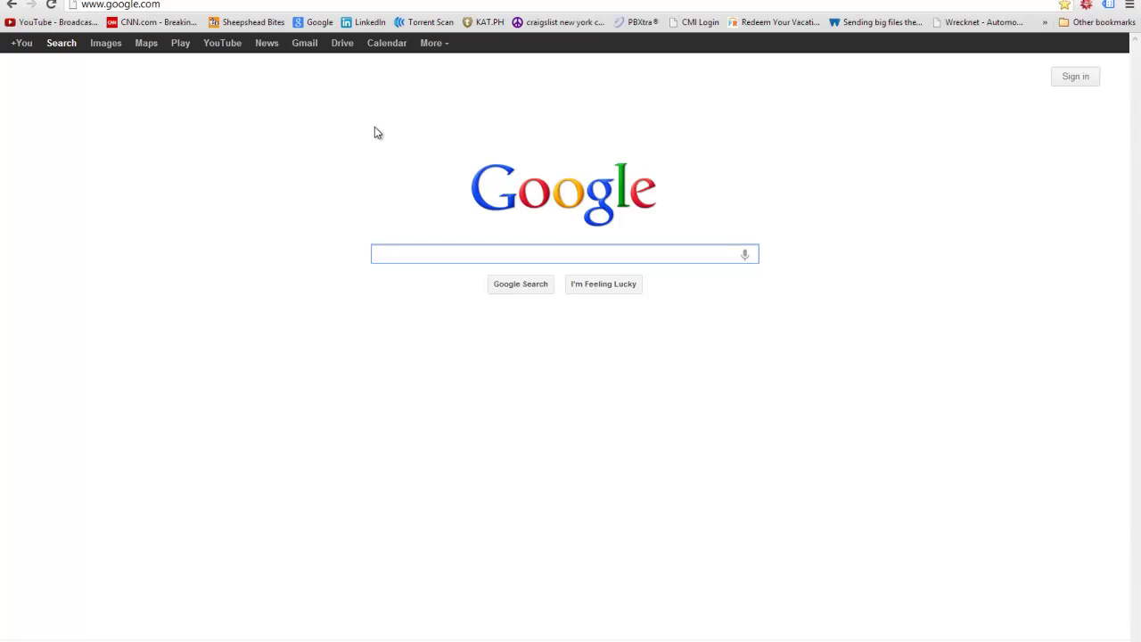
# Search Google for 'free hosting' and open the free web hosting result
pyautogui.write('free hosting')
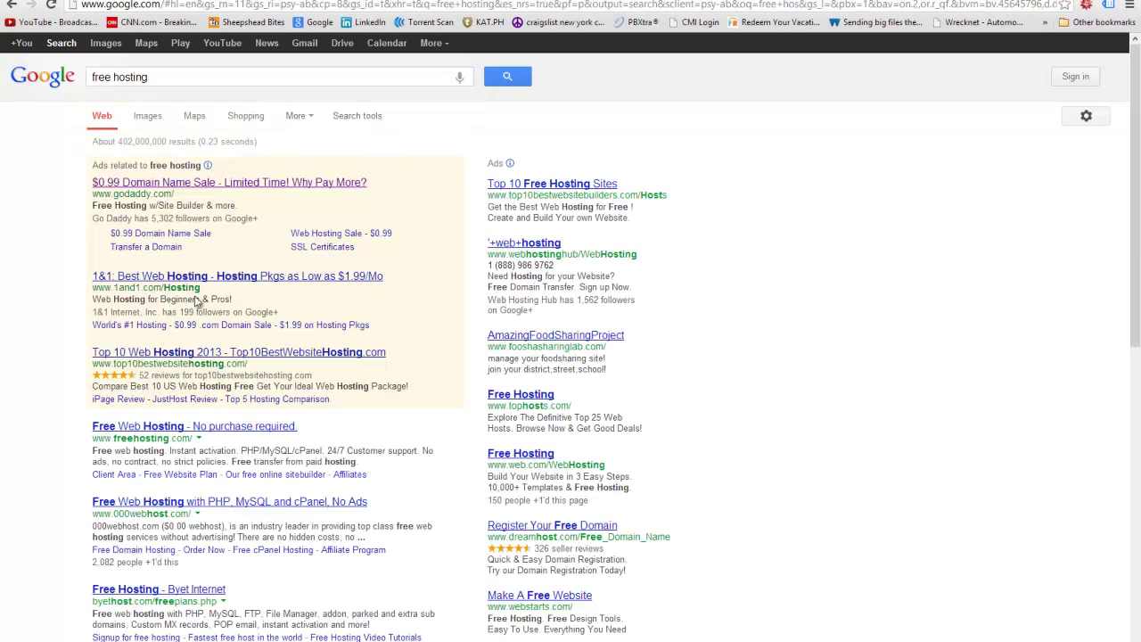
pyautogui.click(144, 427)
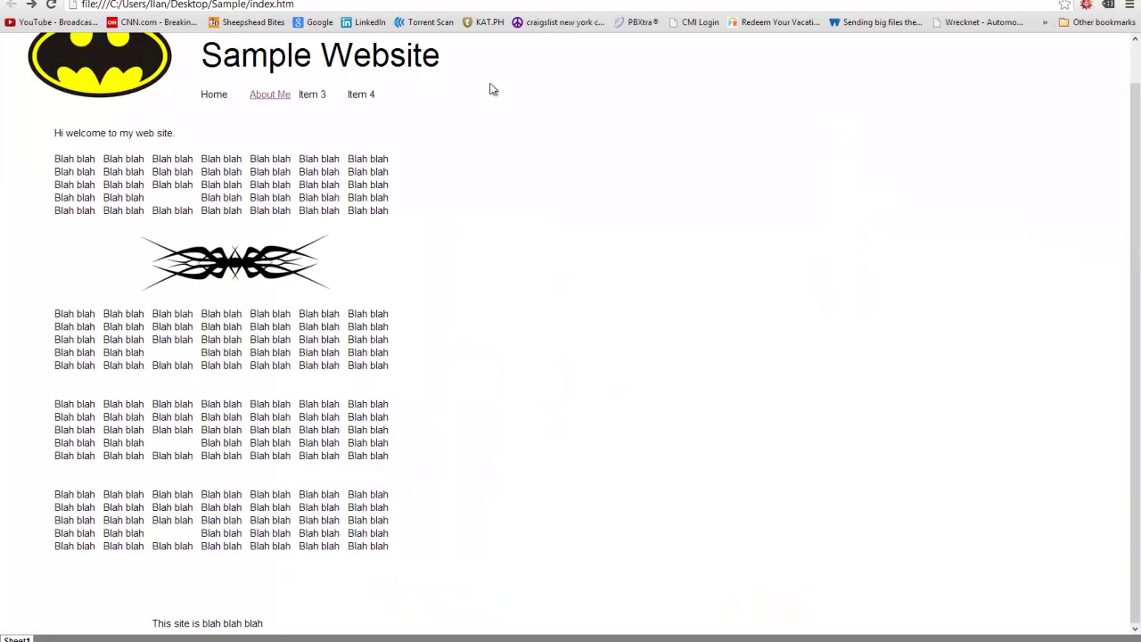
pyautogui.click(365, 5)
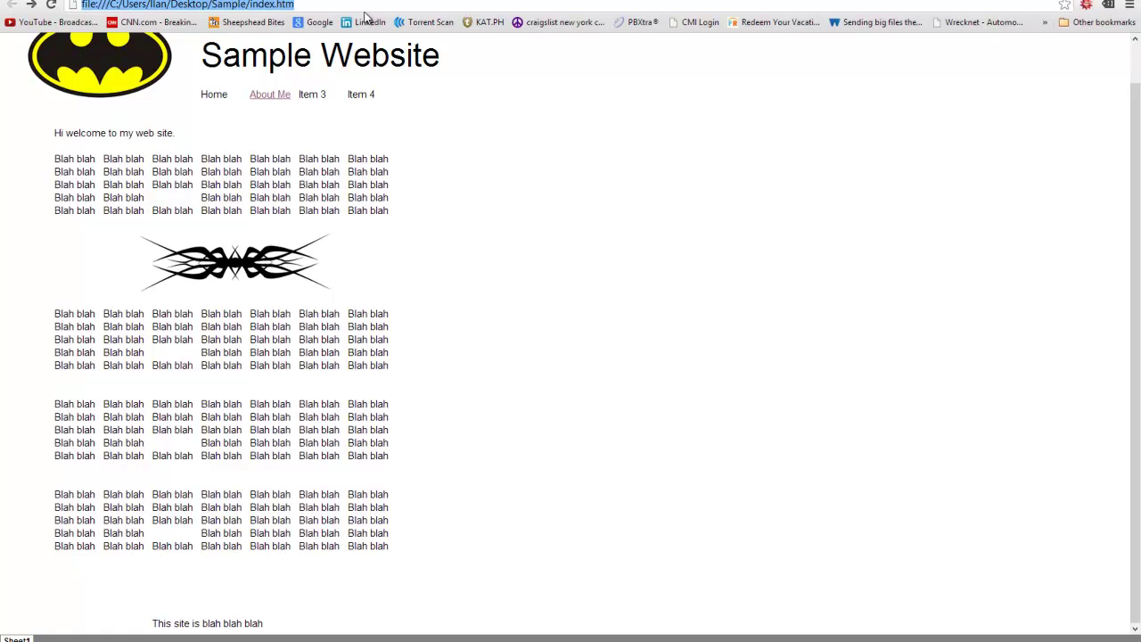
pyautogui.click(429, 234)
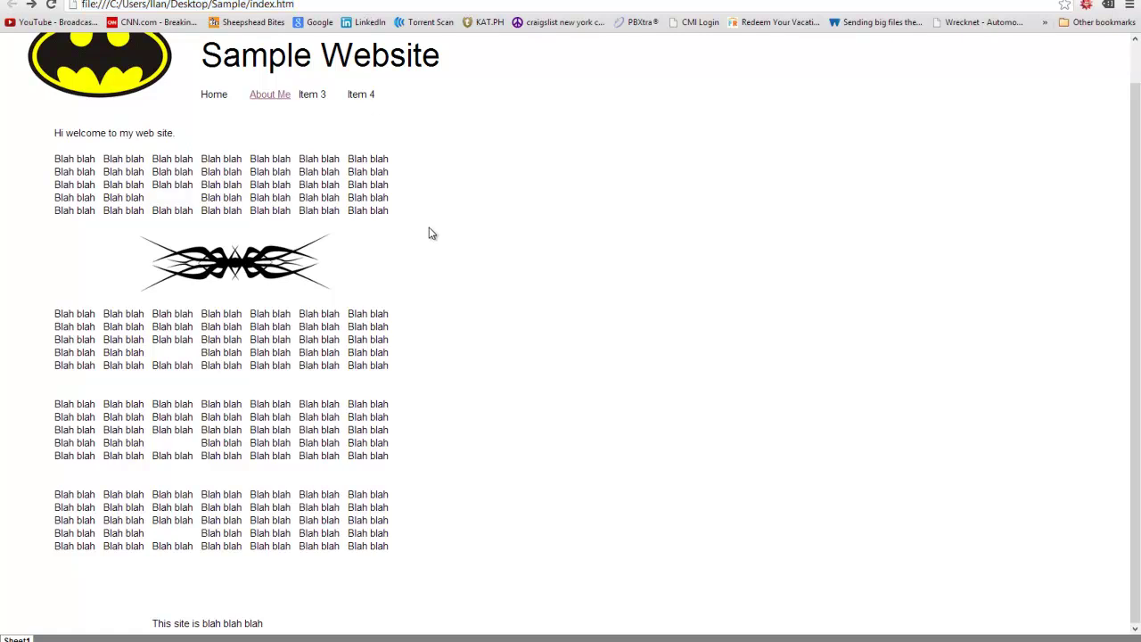
pyautogui.scroll(1, 430, 233)
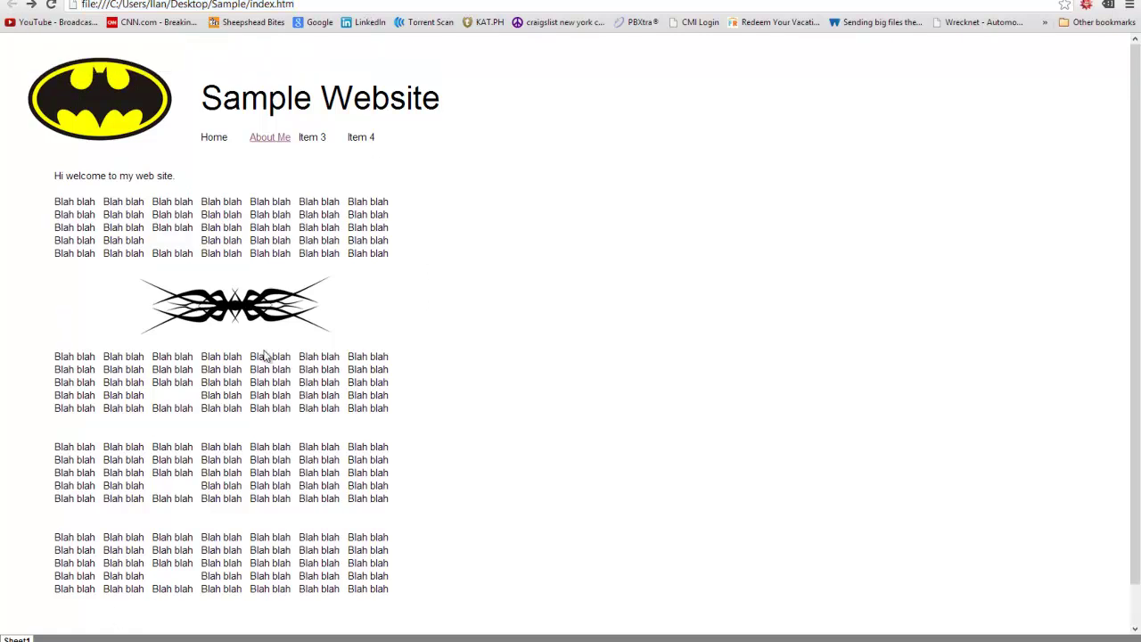
pyautogui.moveTo(344, 409); pyautogui.dragTo(417, 563)
pyautogui.click(416, 560)
pyautogui.scroll(-1, 305, 350)
pyautogui.scroll(1, 328, 398)
pyautogui.scroll(-1, 263, 387)
pyautogui.scroll(1, 290, 394)
pyautogui.scroll(-1, 330, 304)
pyautogui.scroll(1, 312, 286)
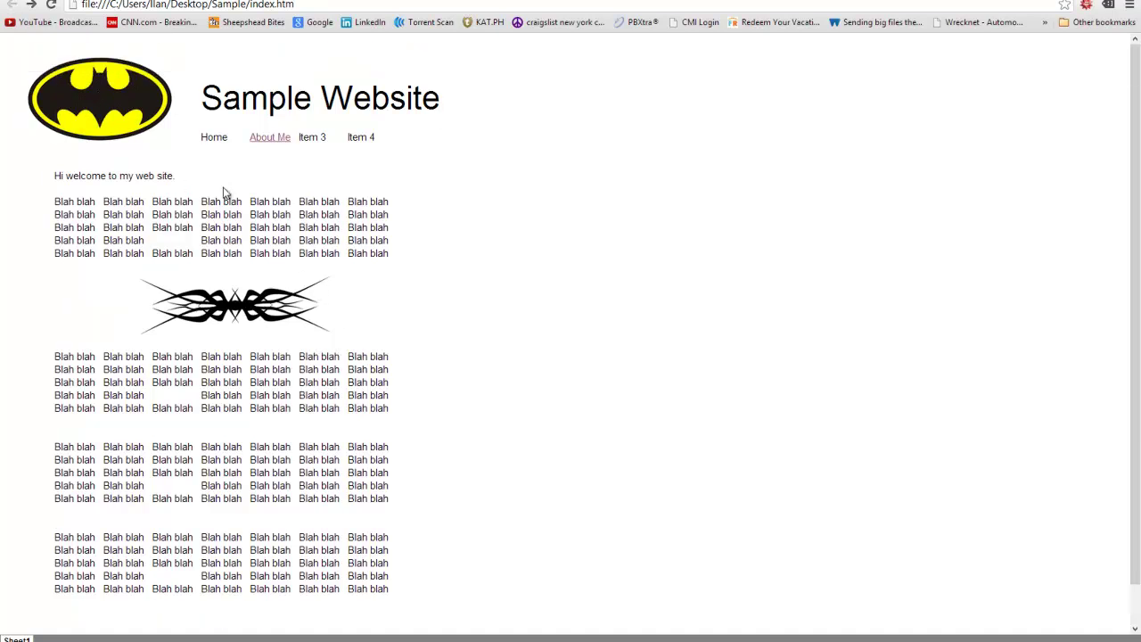